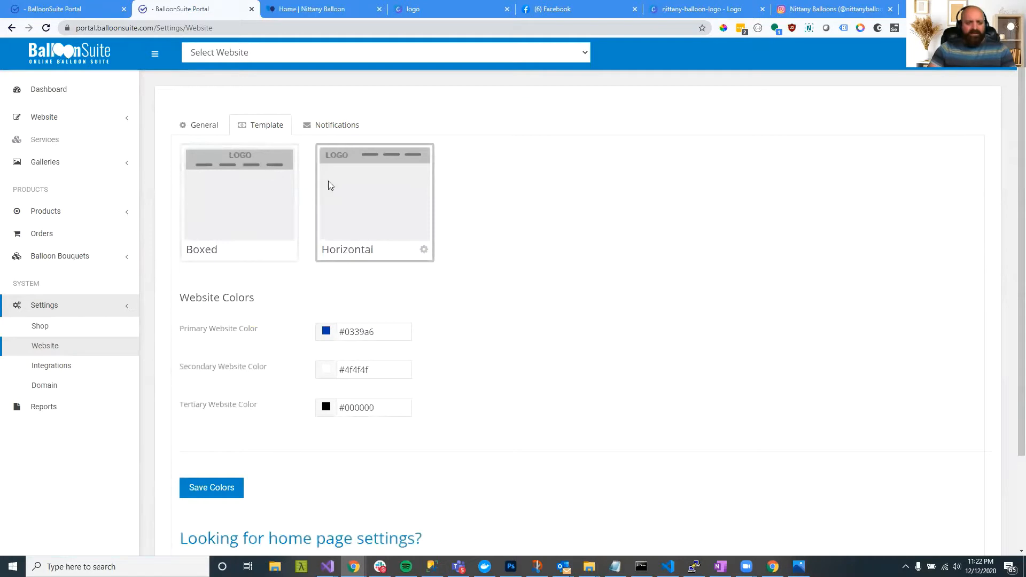
- Turn off the header order button and Facebook link in the Horizontal header options, update them and reload the Nittany Balloon site preview
click(423, 250)
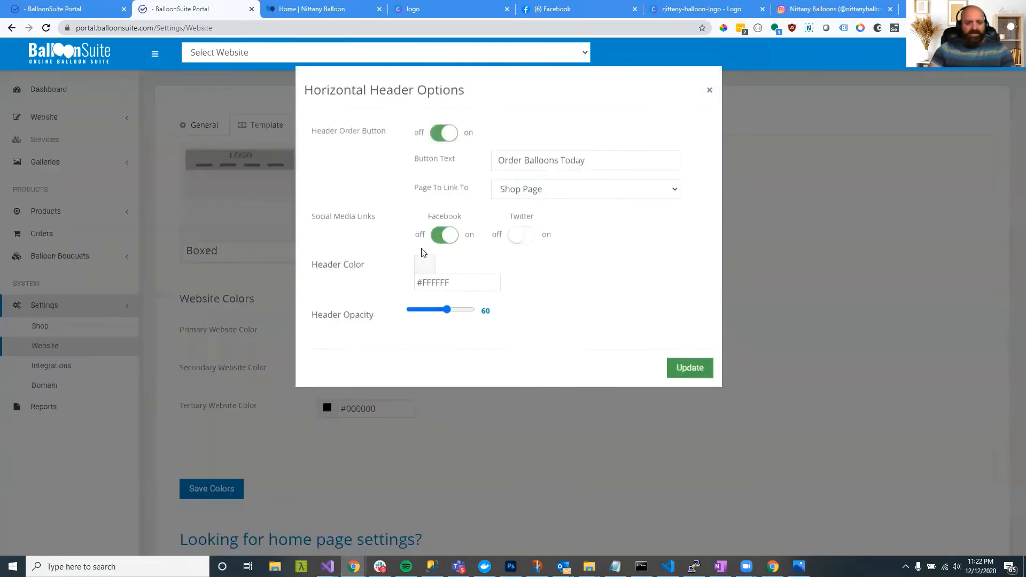
click(311, 9)
click(179, 4)
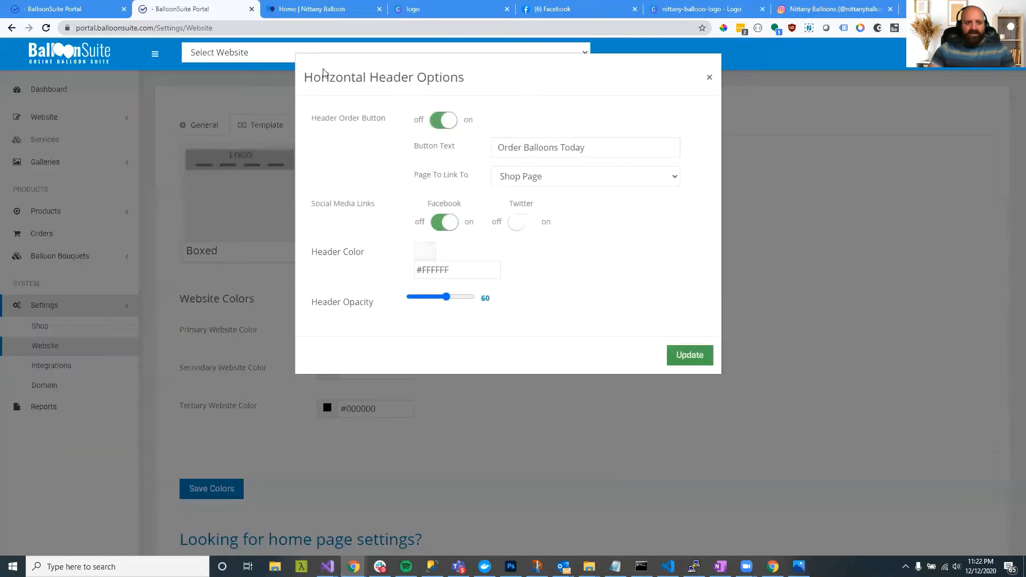
click(443, 120)
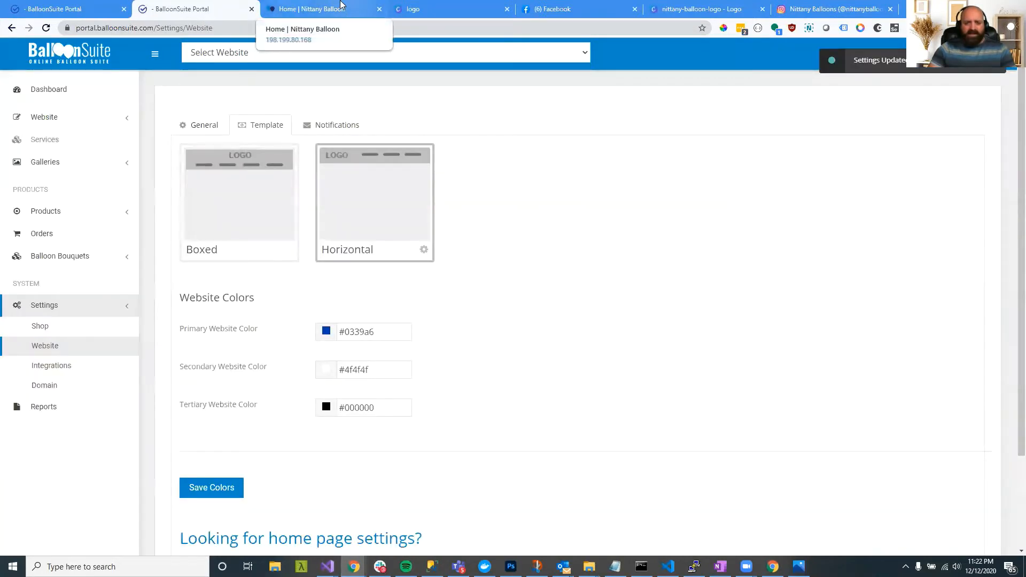
click(340, 6)
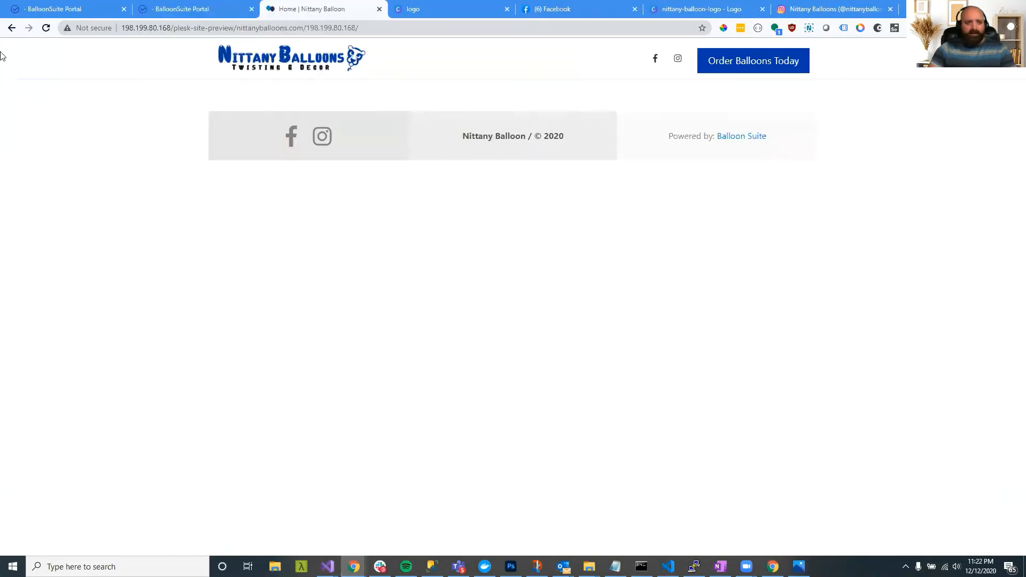
click(46, 28)
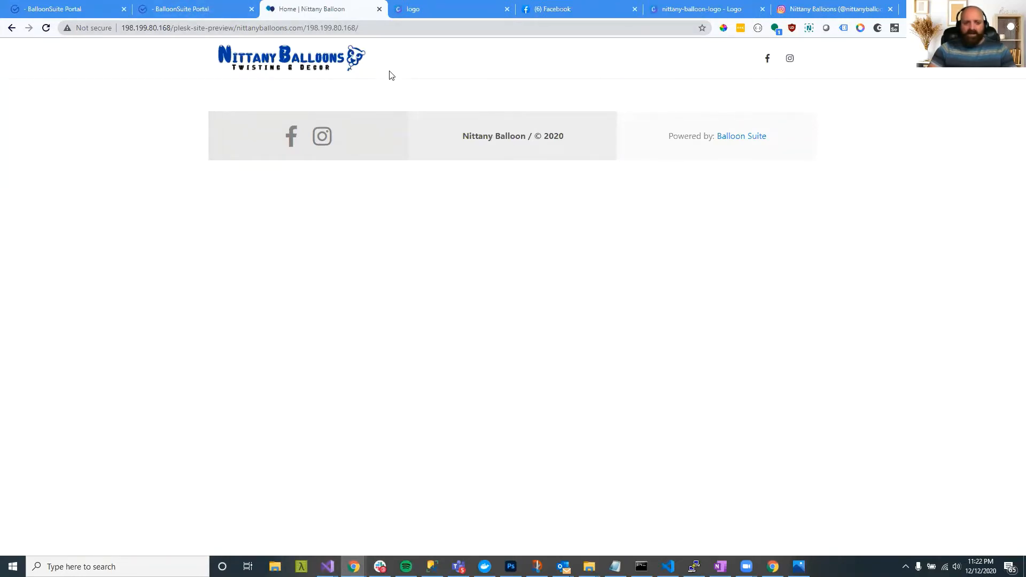
- Reopen the Horizontal header options in the BalloonSuite portal and turn on the header order button and the Facebook and Twitter links
click(232, 13)
click(423, 253)
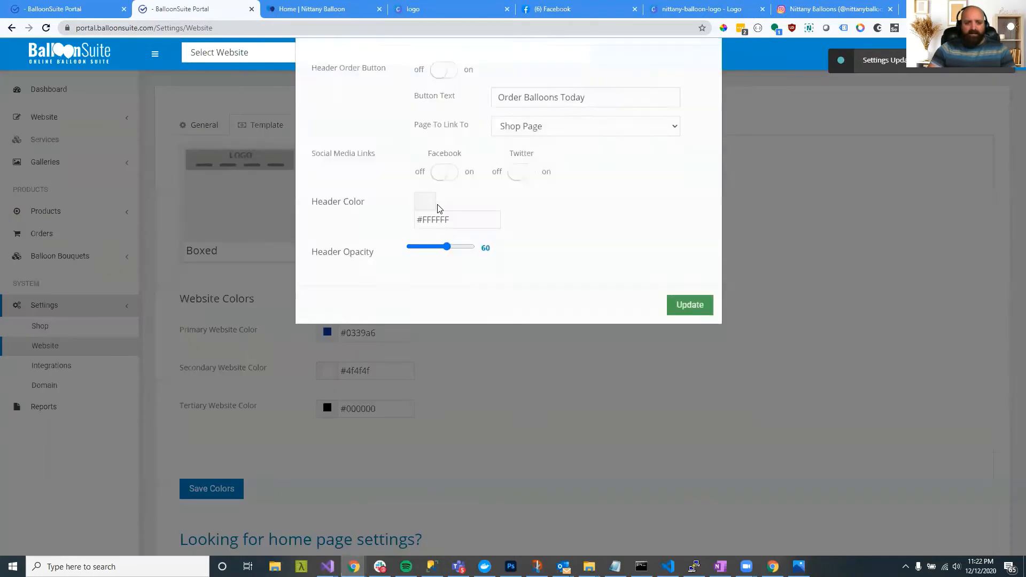
click(442, 122)
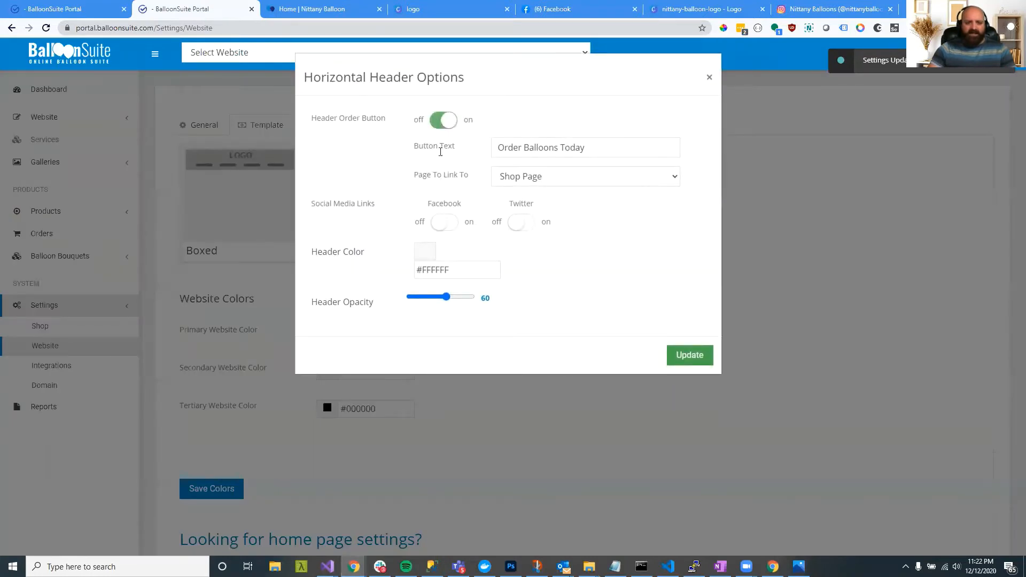
click(446, 227)
click(518, 223)
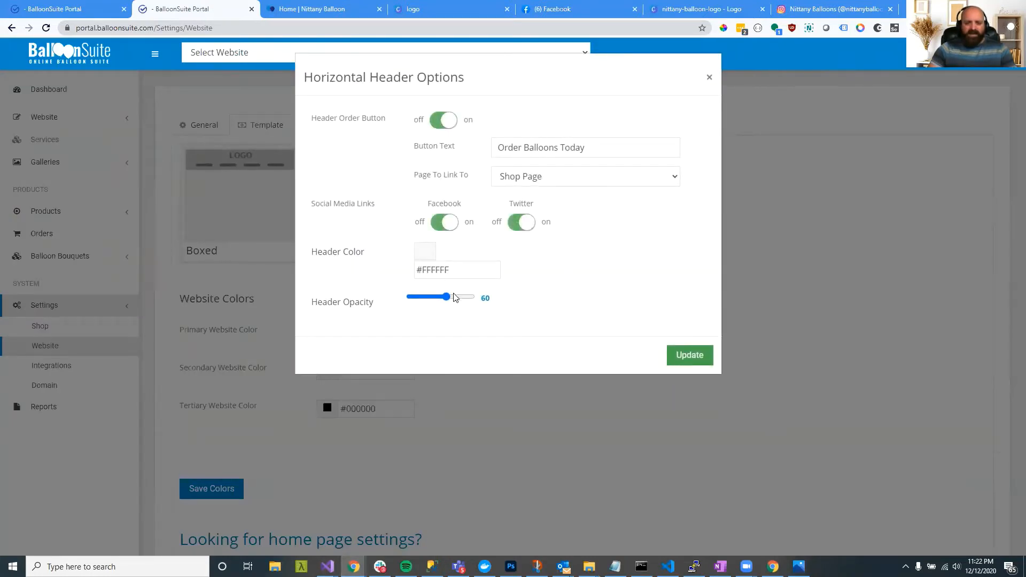
- Set the header opacity to 100 and the header color to #FFFFFF, update the options and refresh the Nittany Balloon site preview
drag(451, 296, 425, 269)
click(453, 270)
click(568, 277)
text(FFF)
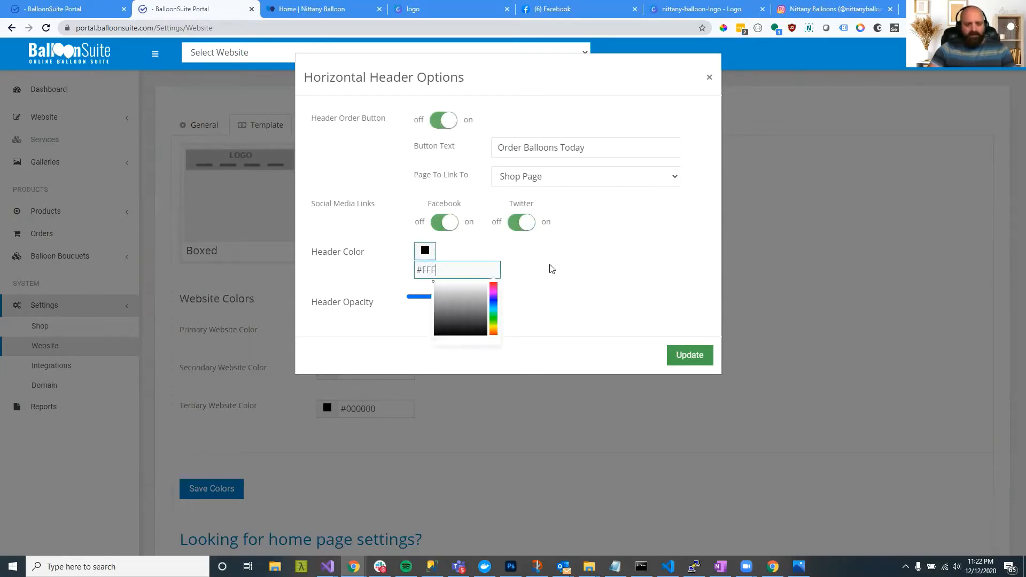
text(FFFF)
click(551, 269)
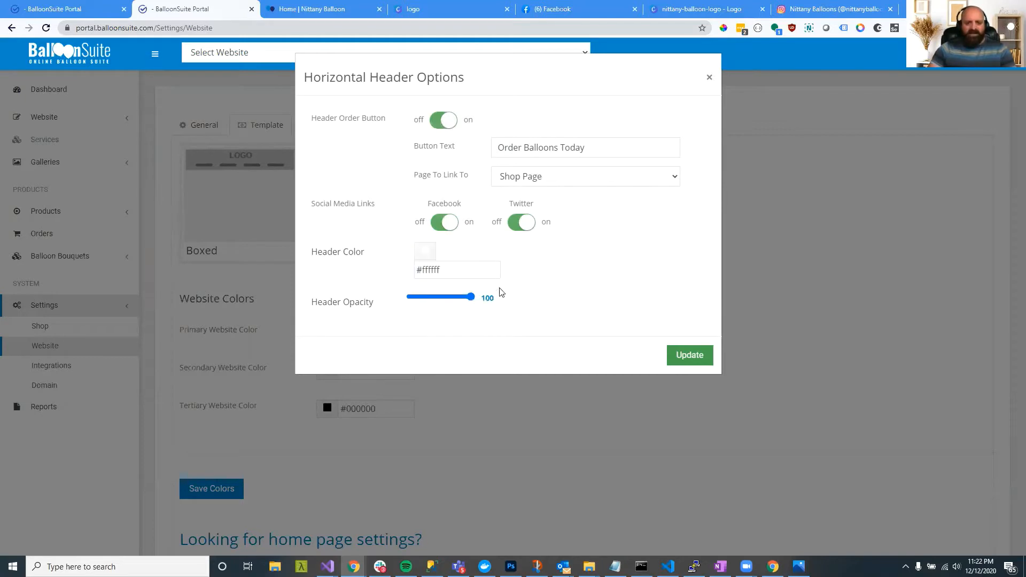
click(704, 361)
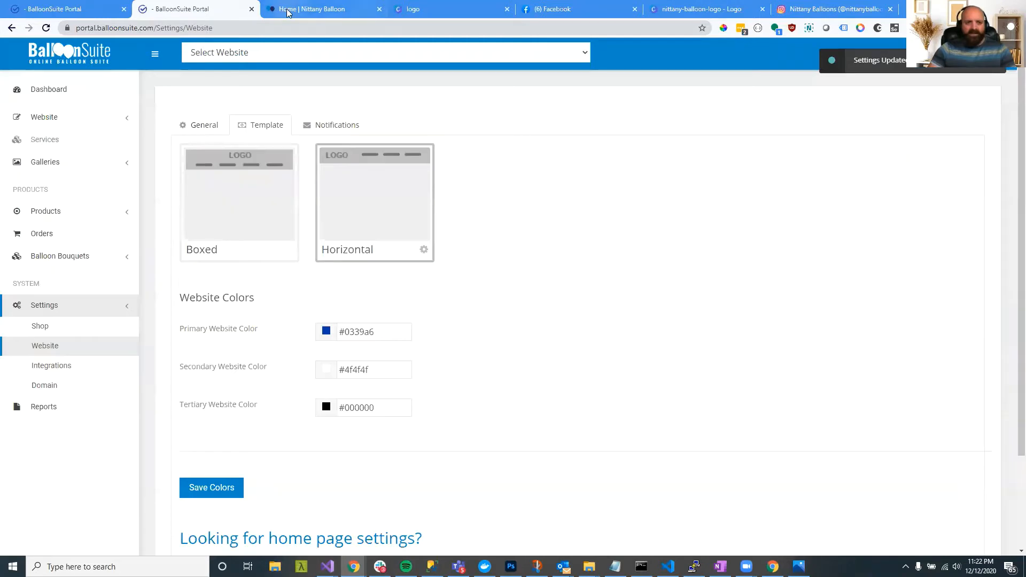
click(276, 6)
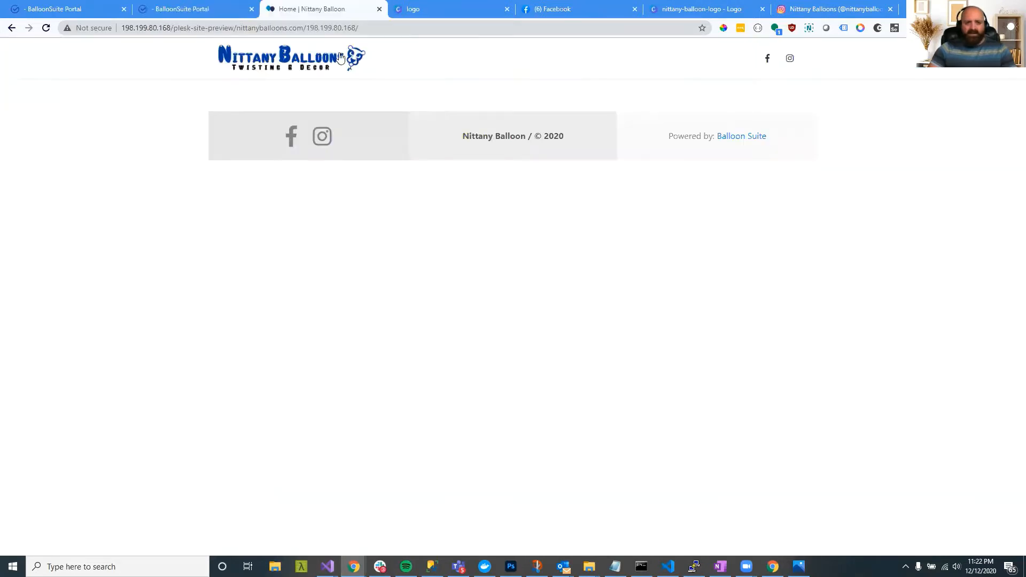
click(293, 64)
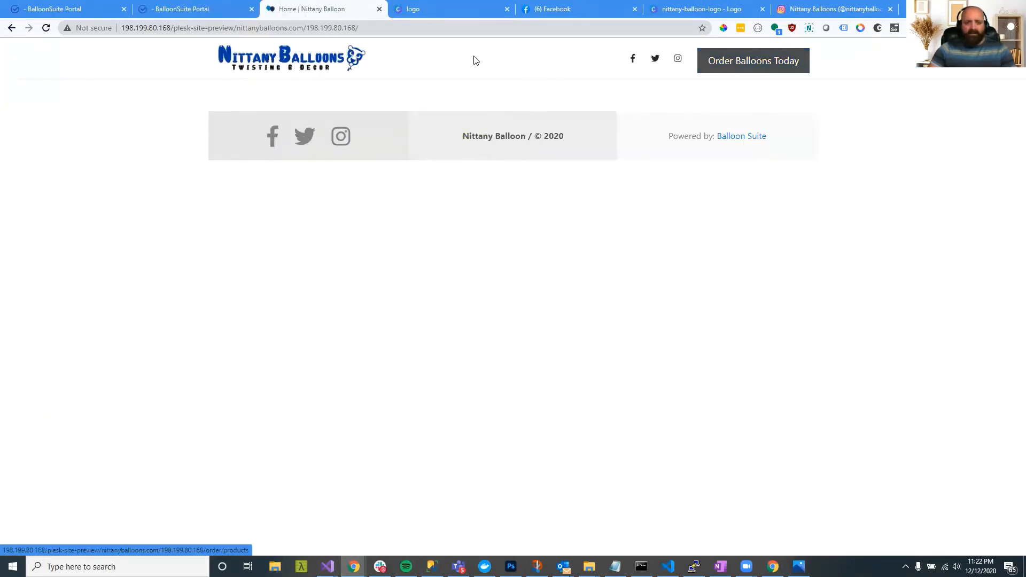
click(75, 9)
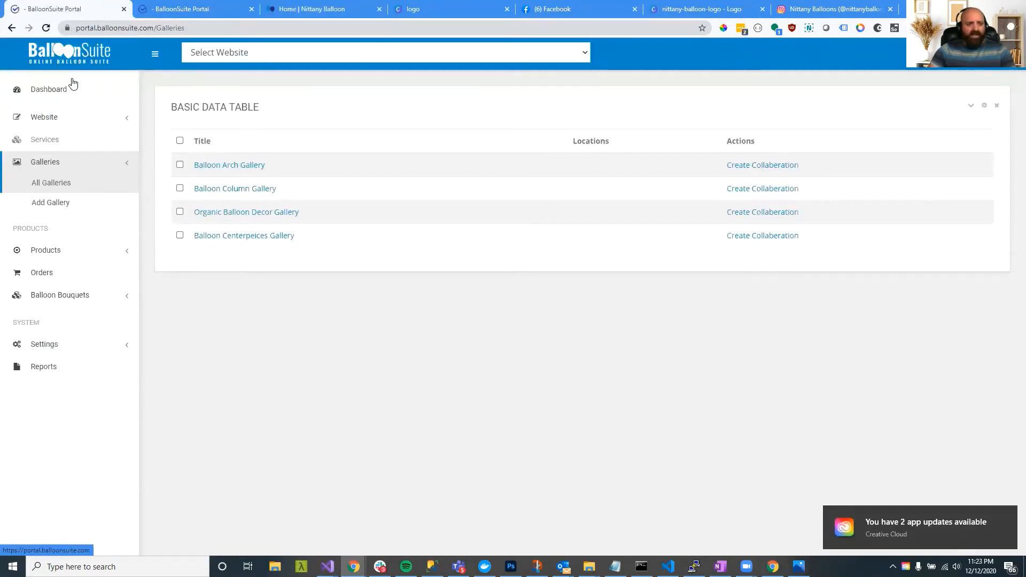
click(45, 29)
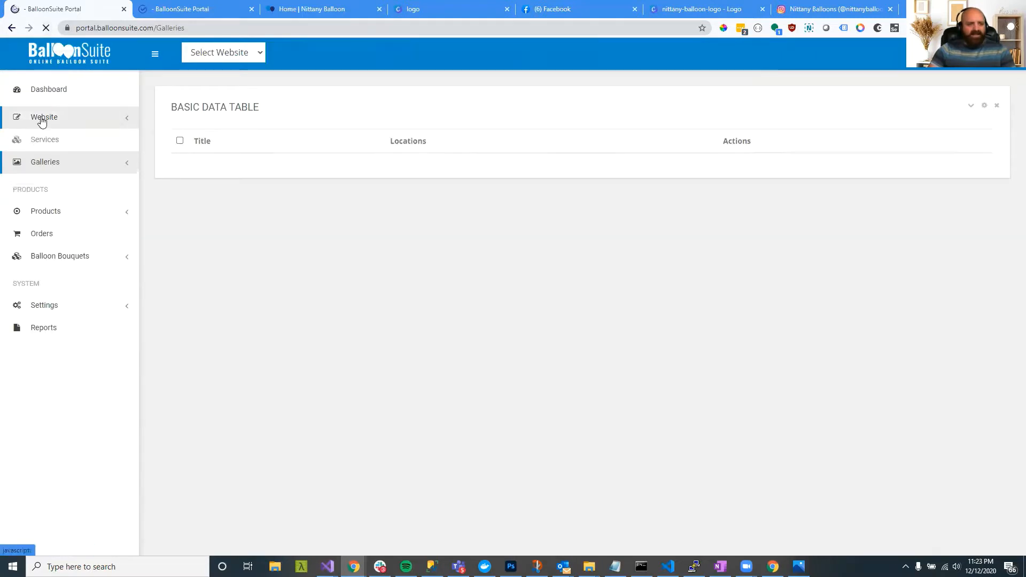
click(291, 5)
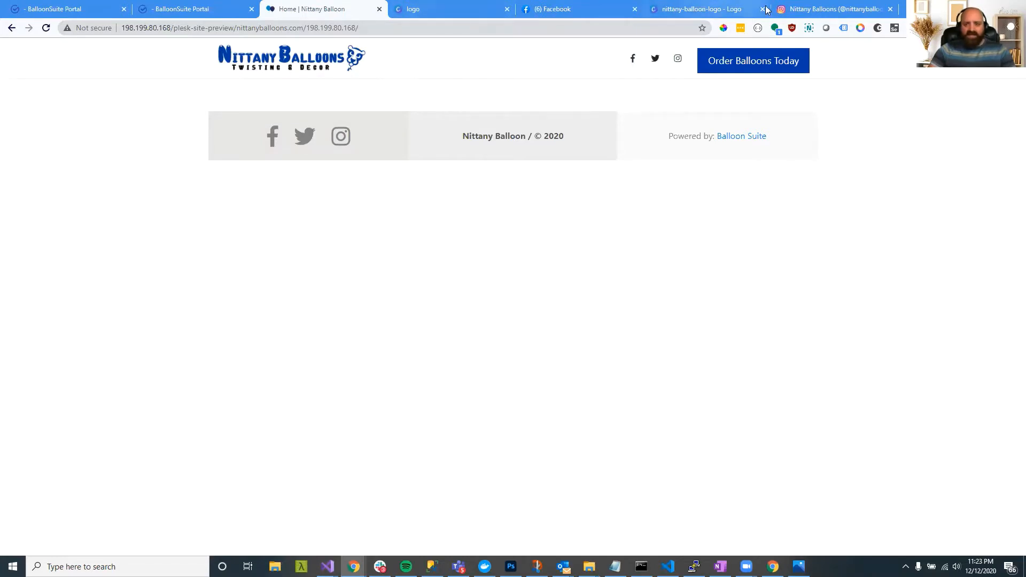
- Load balloonsuite.com in place of the Canva logo search and review its pricing, about, home and purchase pages
click(477, 7)
click(470, 23)
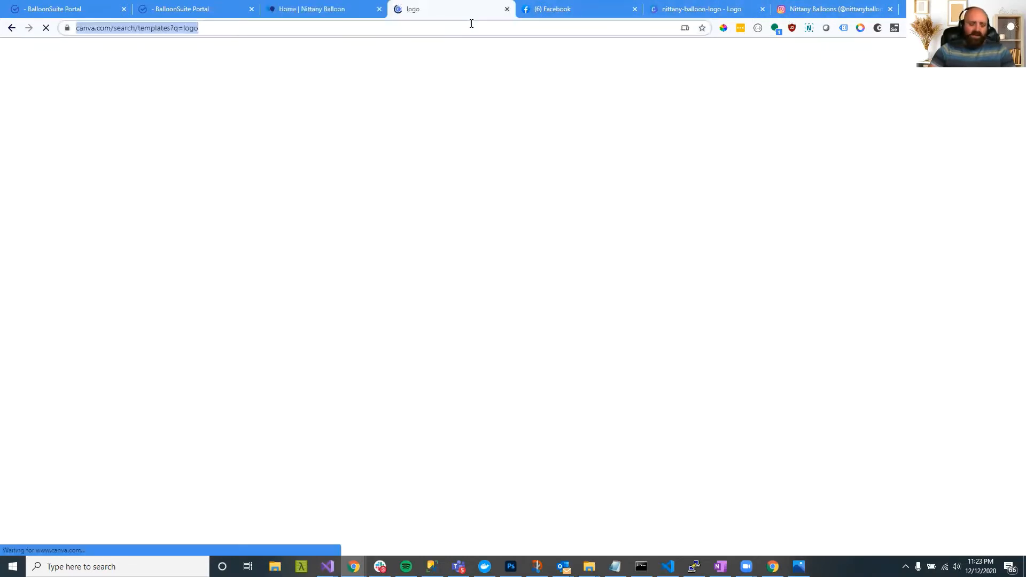
text(balloonsuite.com)
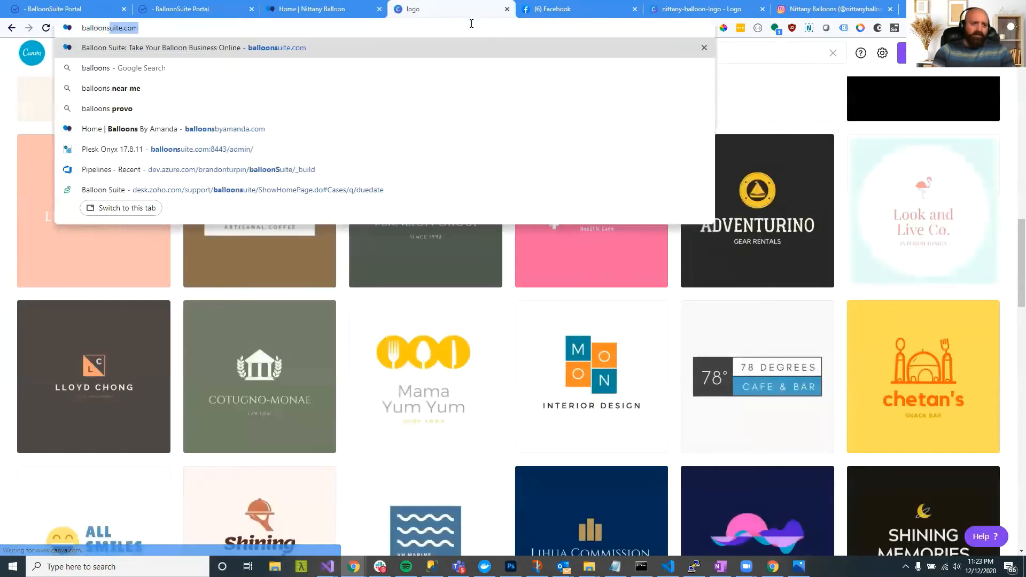
key(Return)
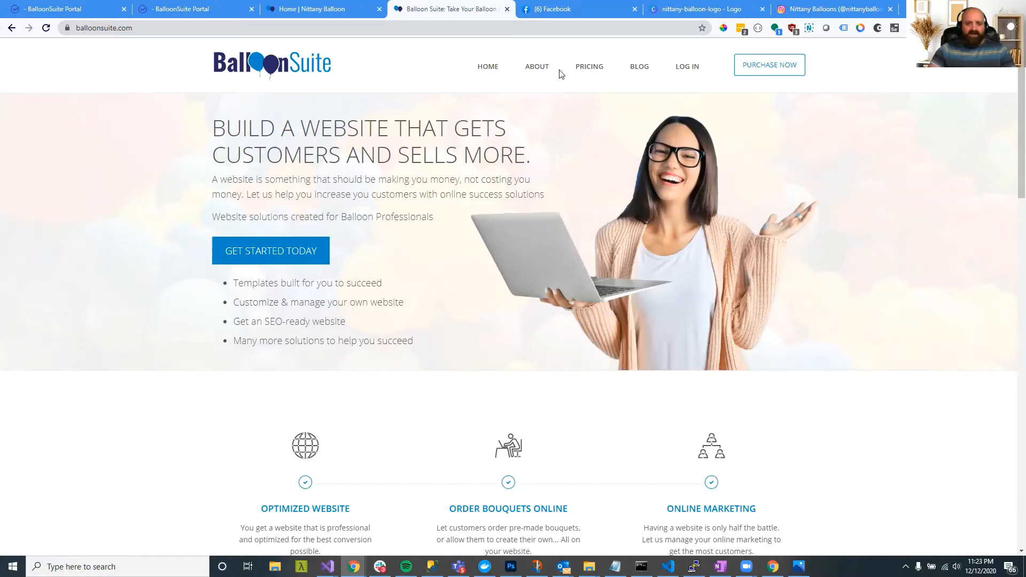
click(586, 68)
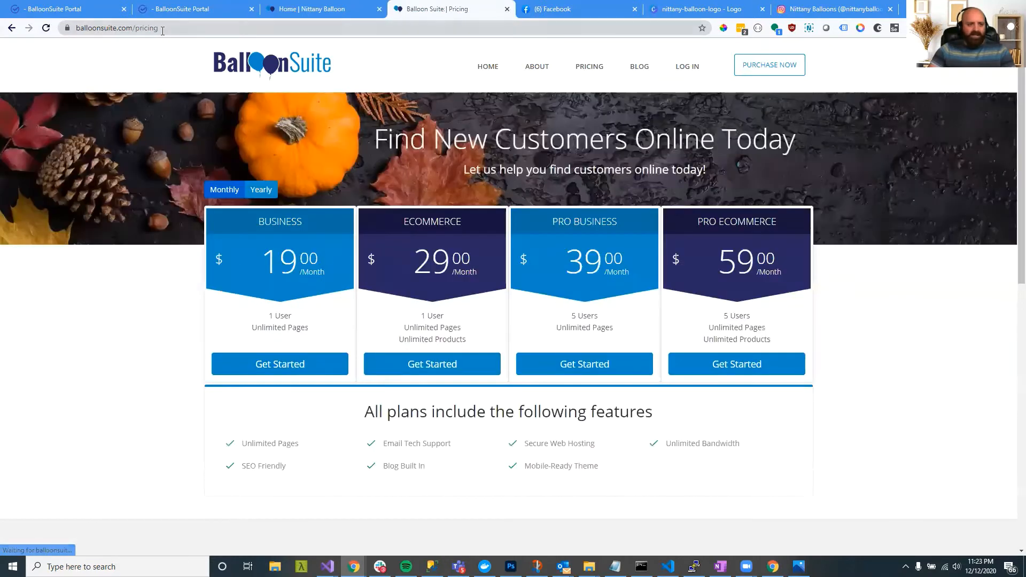
drag(163, 31, 130, 31)
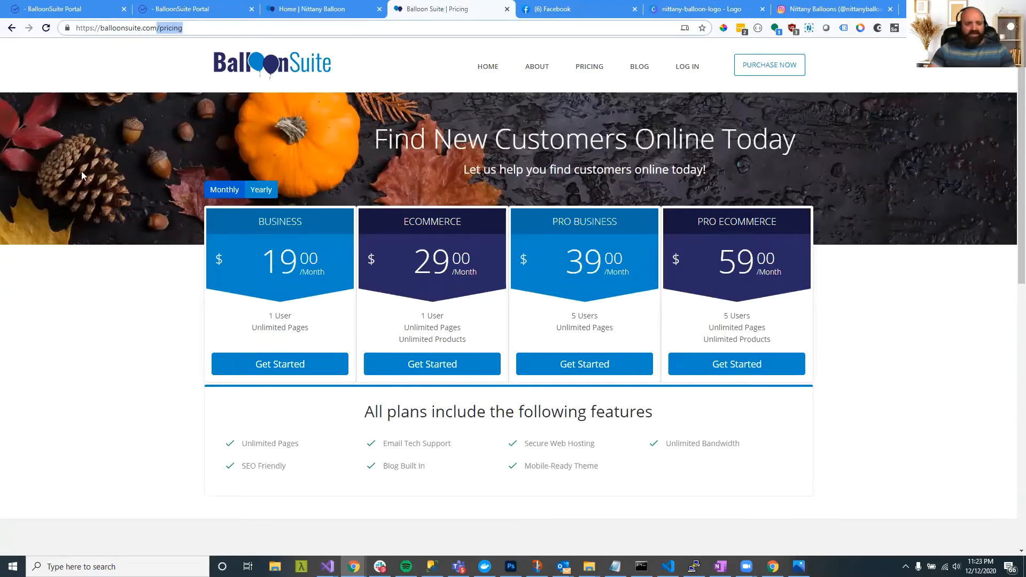
click(534, 68)
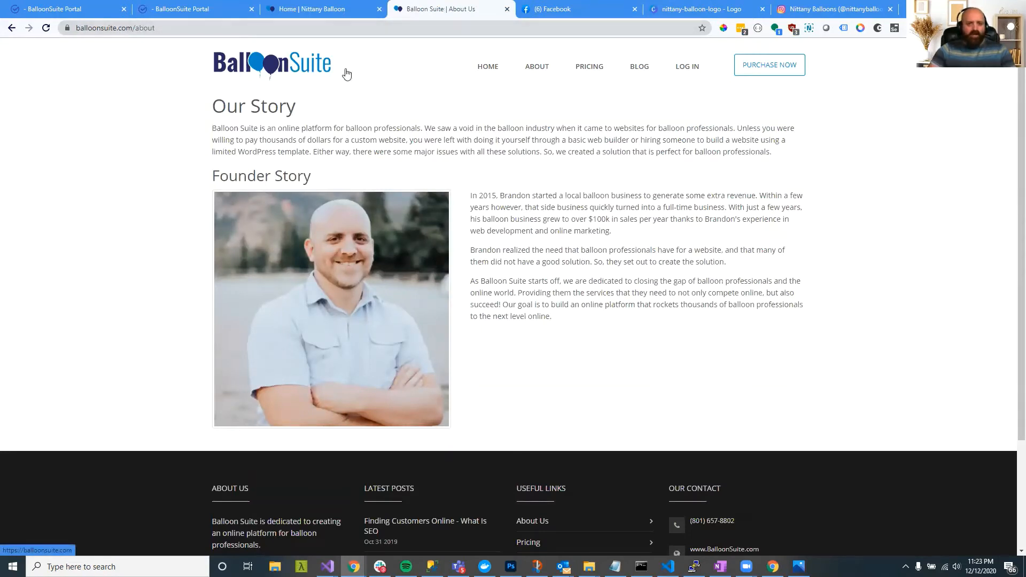
click(479, 71)
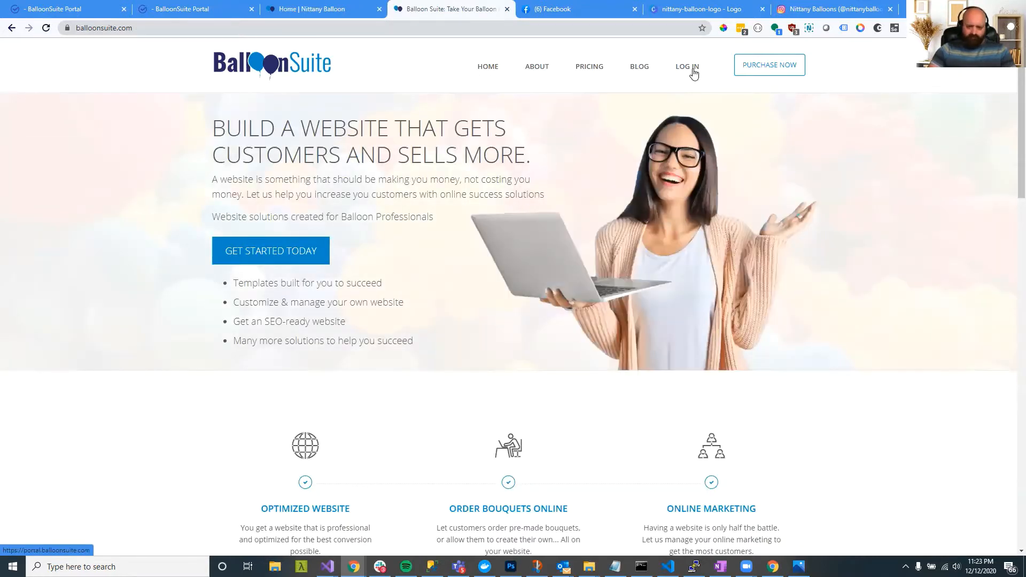
click(770, 65)
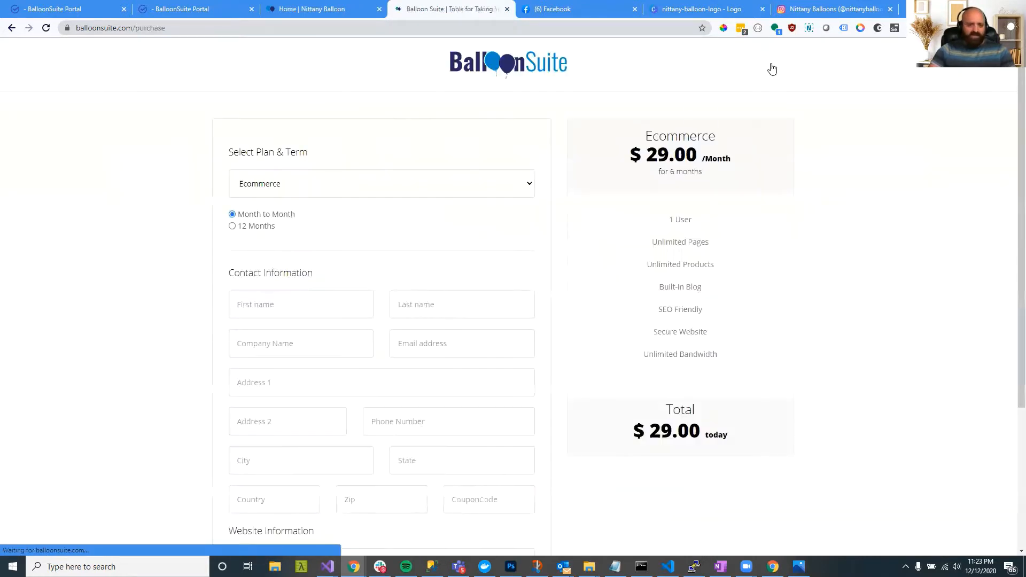
click(12, 30)
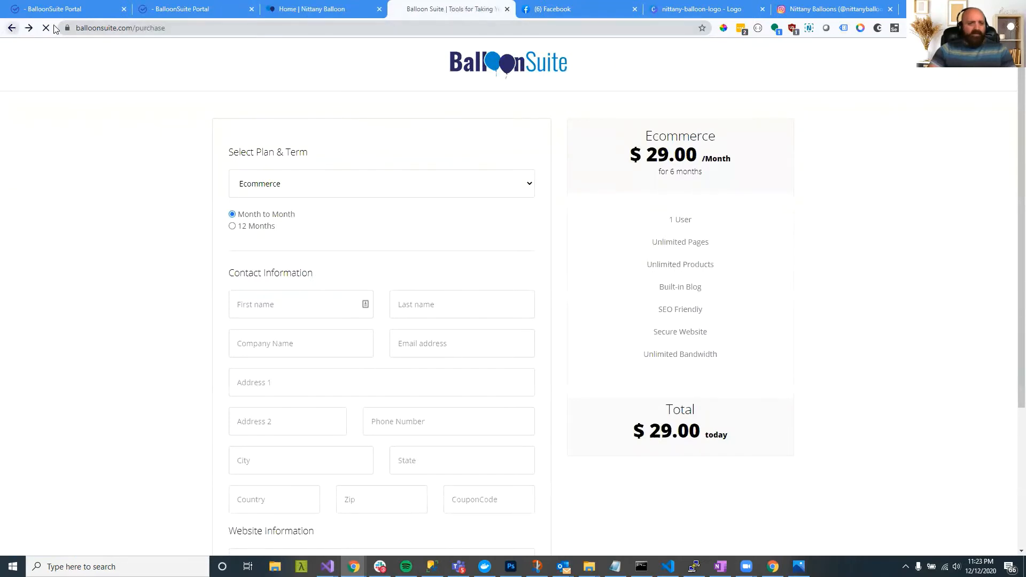
- Reload the Nittany Balloon preview's home page and bring up the website's Pages list in the BalloonSuite portal
click(334, 6)
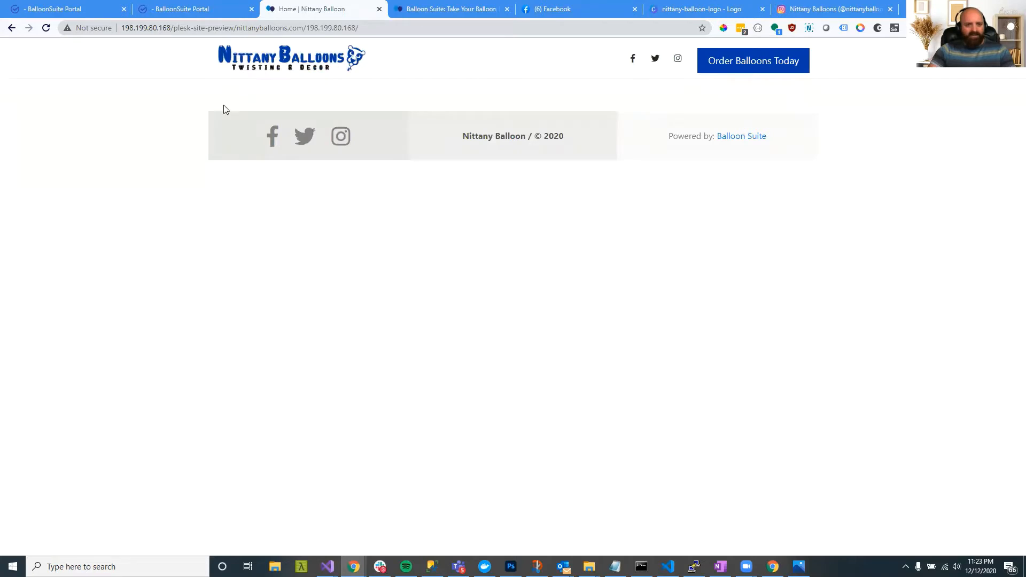
click(246, 68)
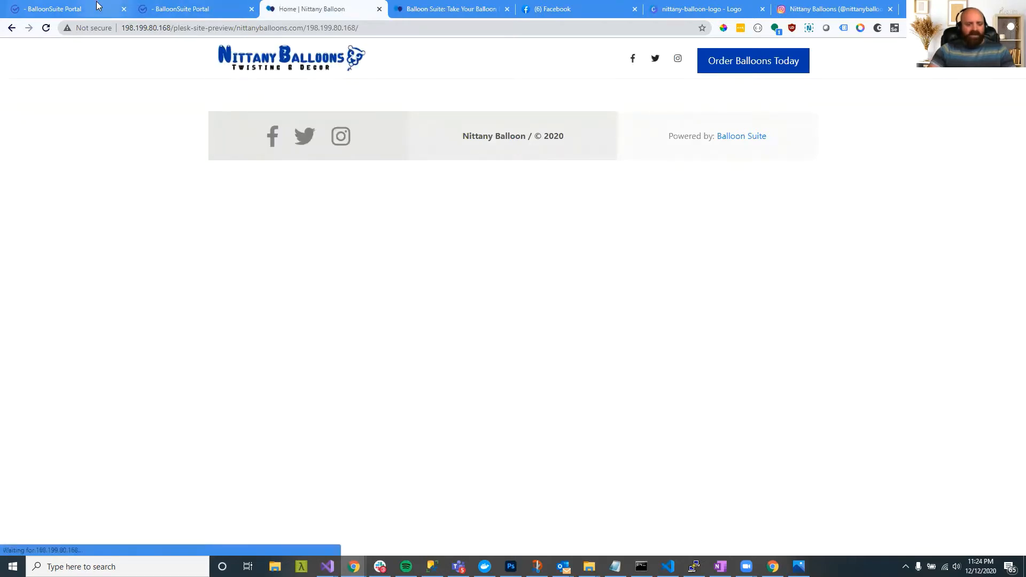
click(97, 5)
click(100, 116)
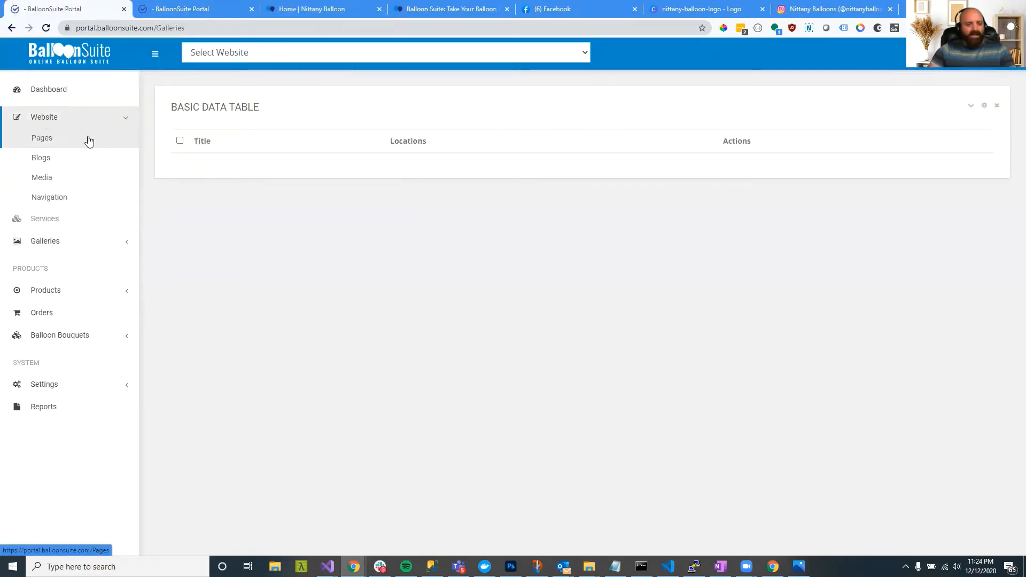
click(89, 141)
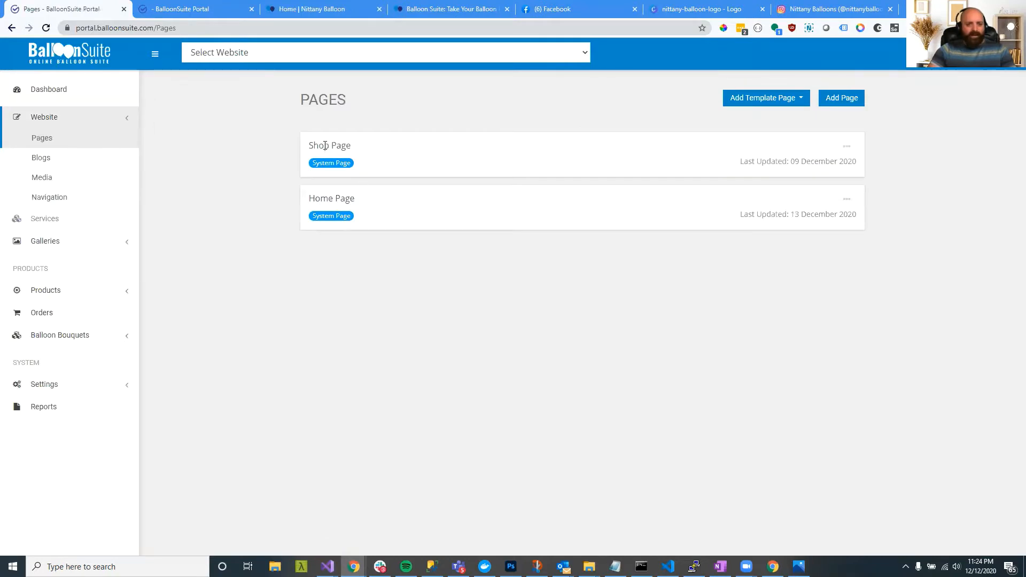
drag(352, 149, 302, 146)
drag(351, 199, 308, 198)
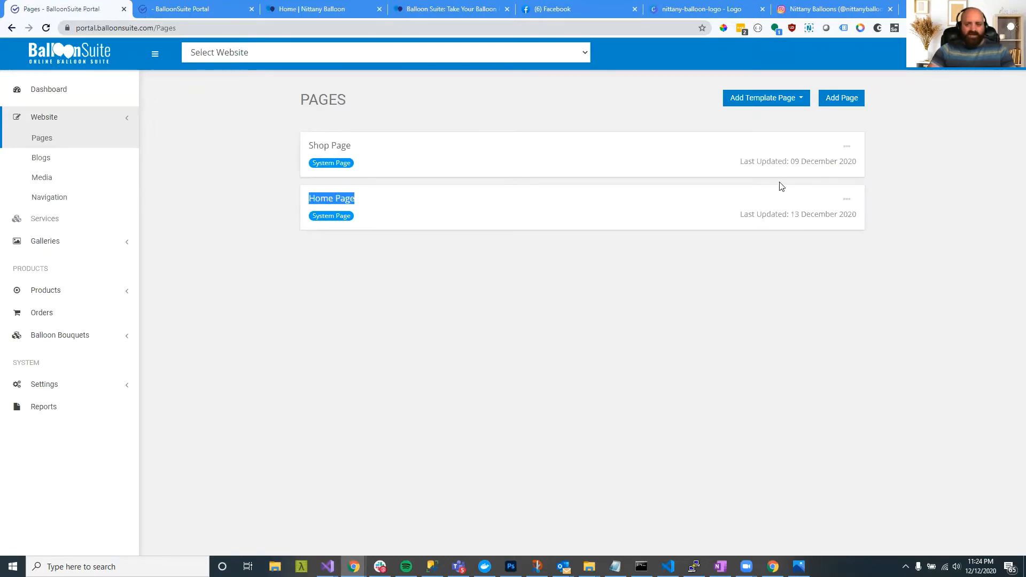
- Open the Home Page for editing and add a Text/Html section to it
click(845, 204)
click(784, 221)
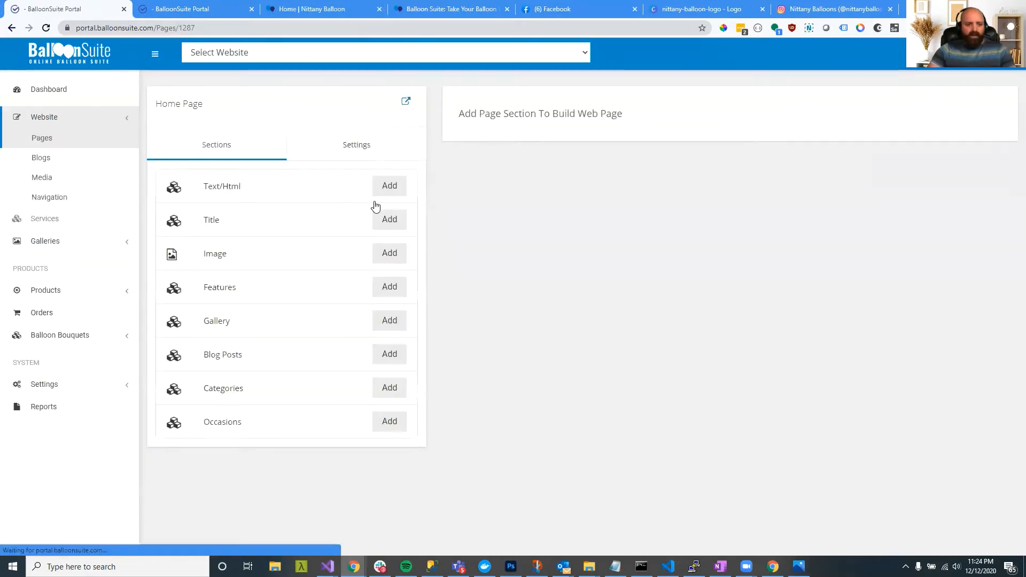
click(396, 194)
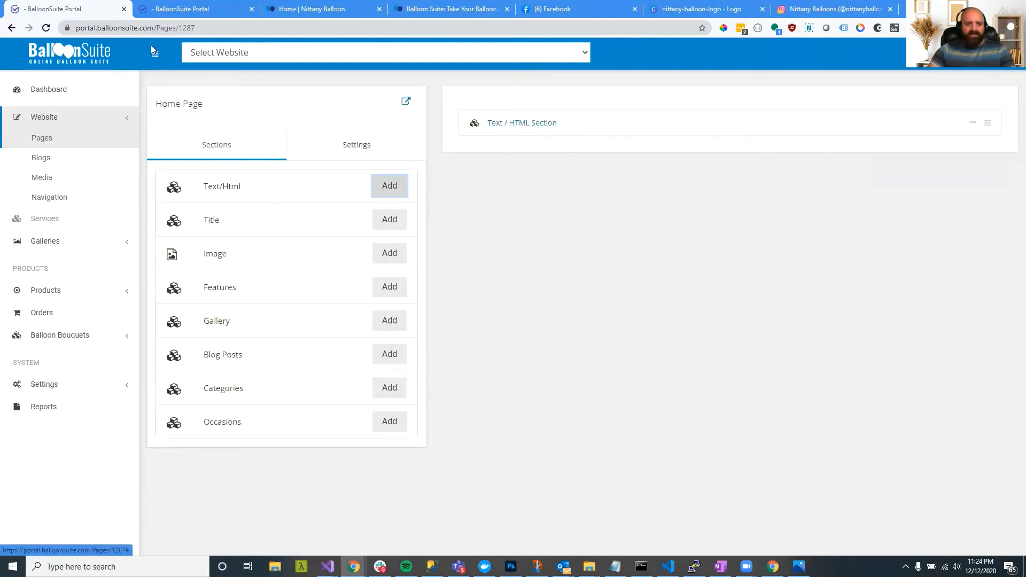
- Refresh the Nittany Balloon site preview and examine the placeholder text of the new section on the home page
click(171, 12)
click(288, 8)
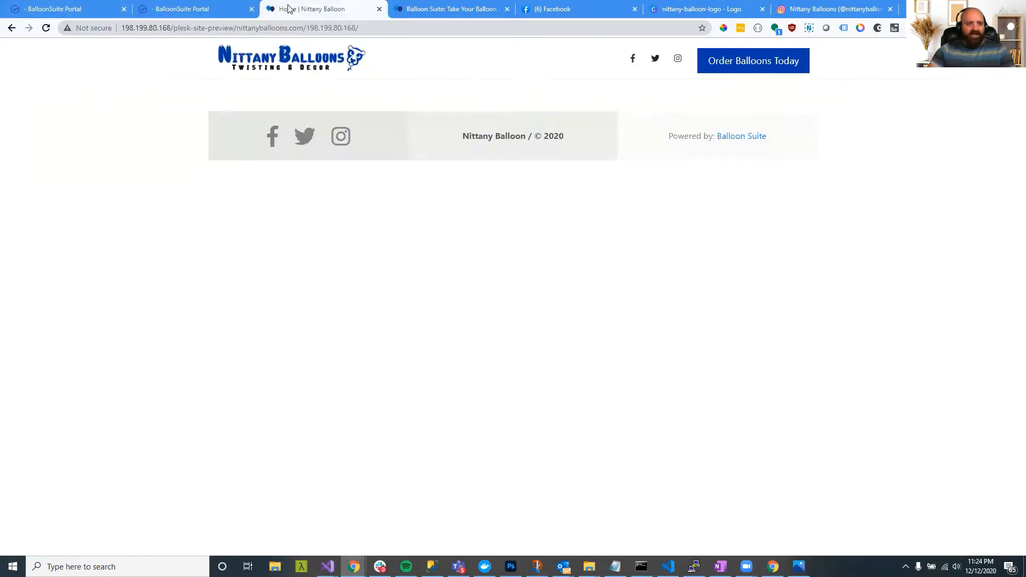
click(46, 29)
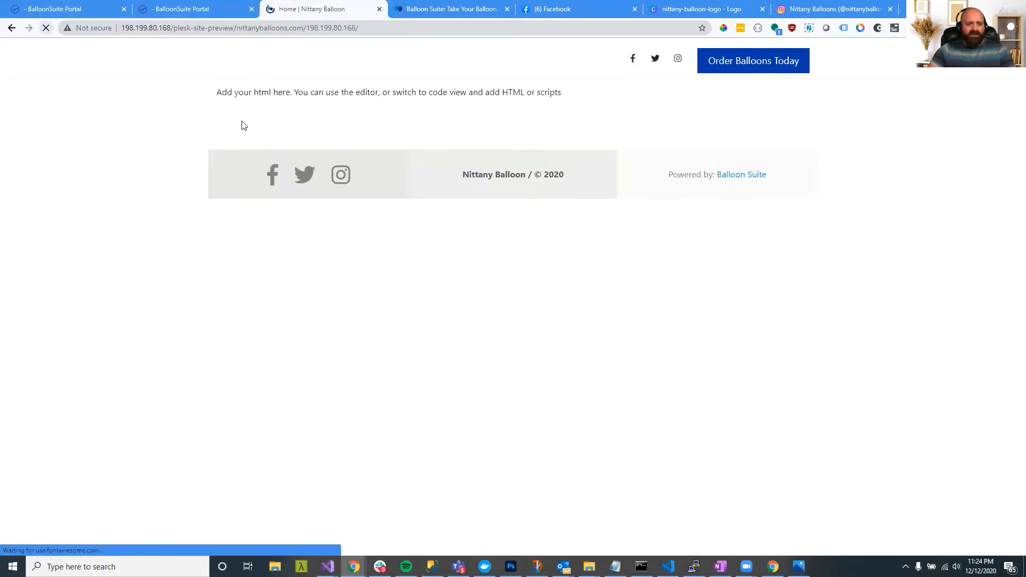
drag(249, 92, 546, 94)
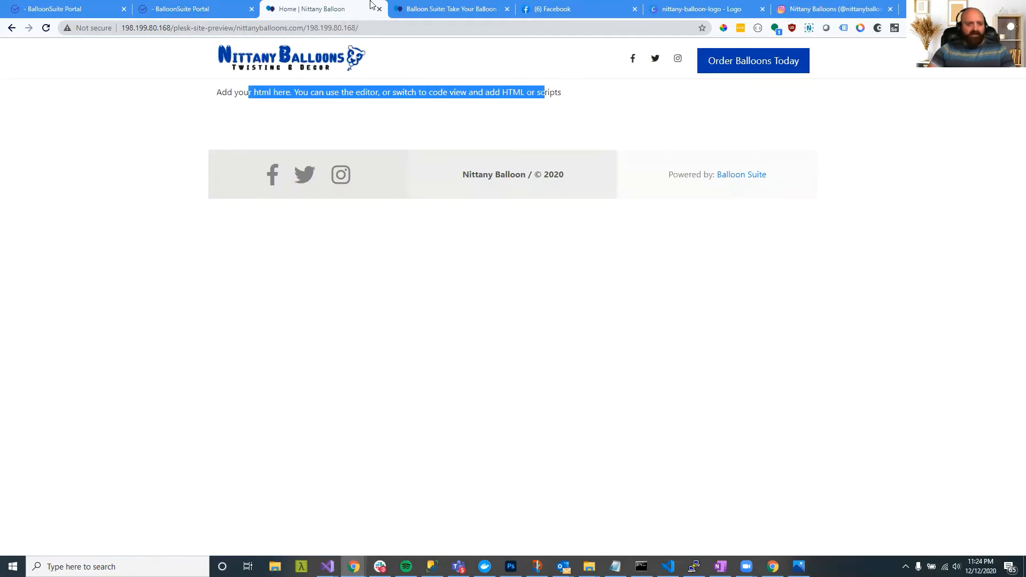
- Delete the Text / HTML Section from the Home Page in the portal and look over the site preview's home page
click(219, 7)
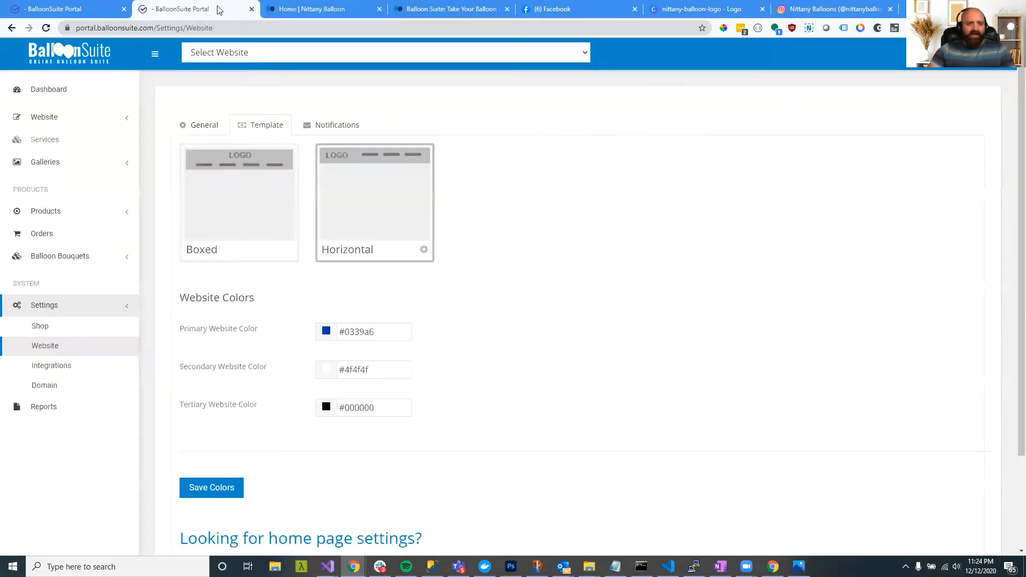
click(83, 7)
click(973, 124)
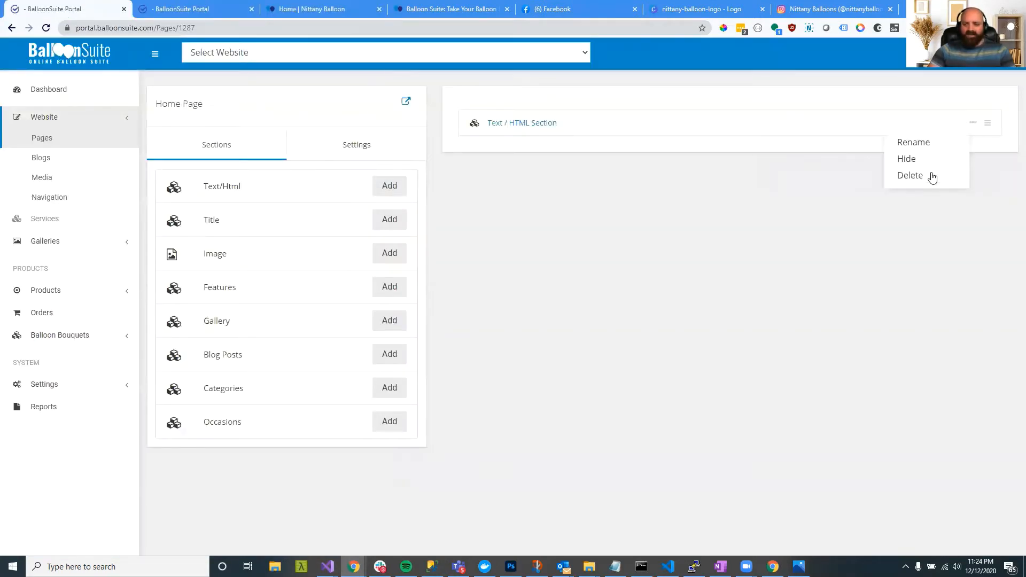
click(914, 176)
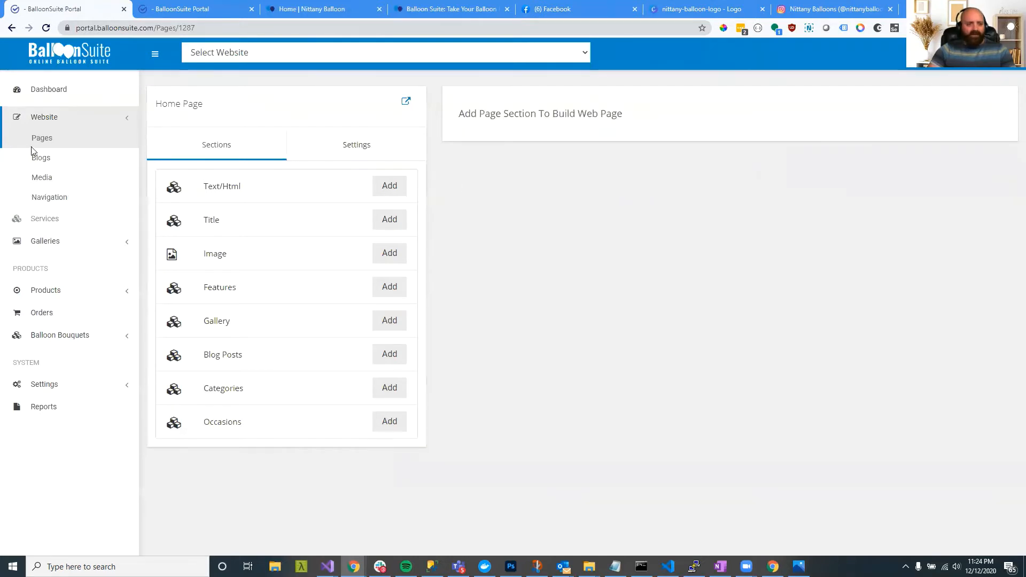
click(207, 8)
click(313, 9)
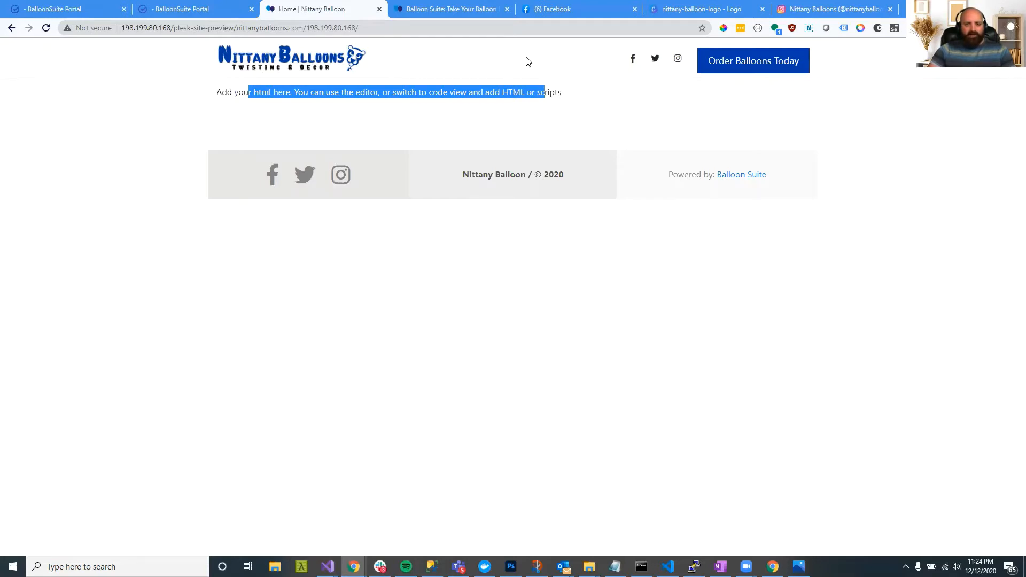
click(96, 10)
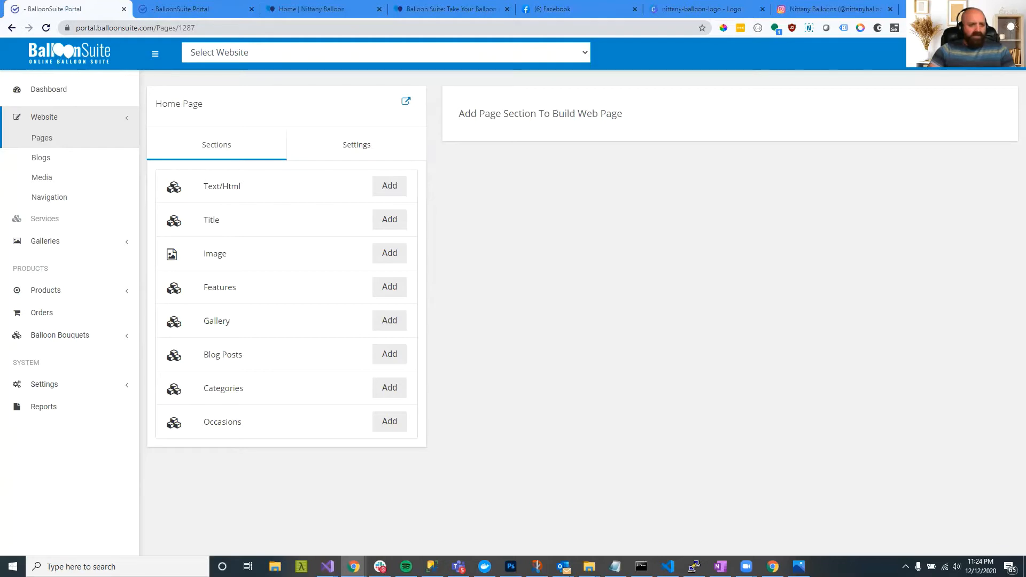
- Add a new website page named About Us and publish it
click(82, 139)
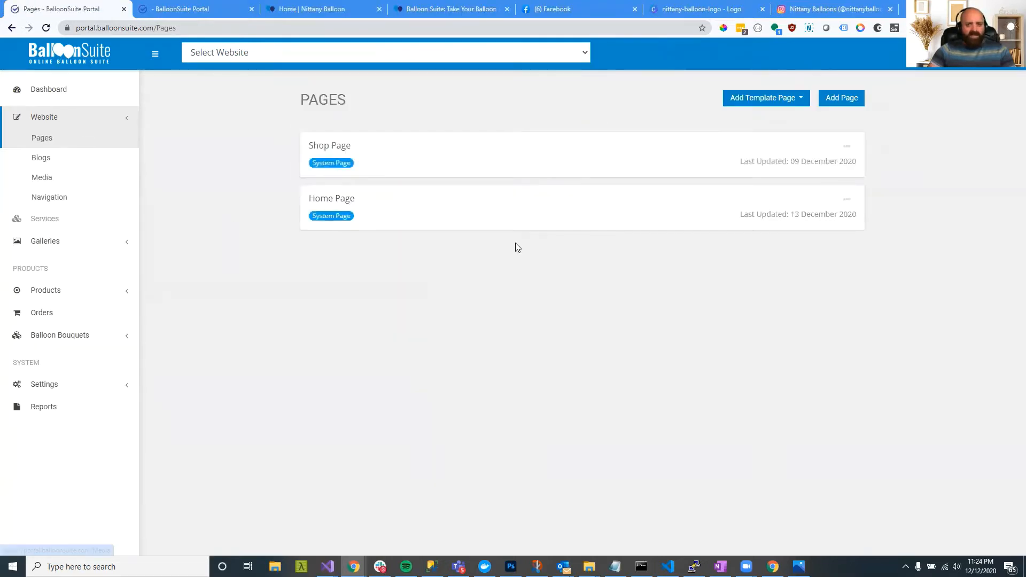
click(853, 102)
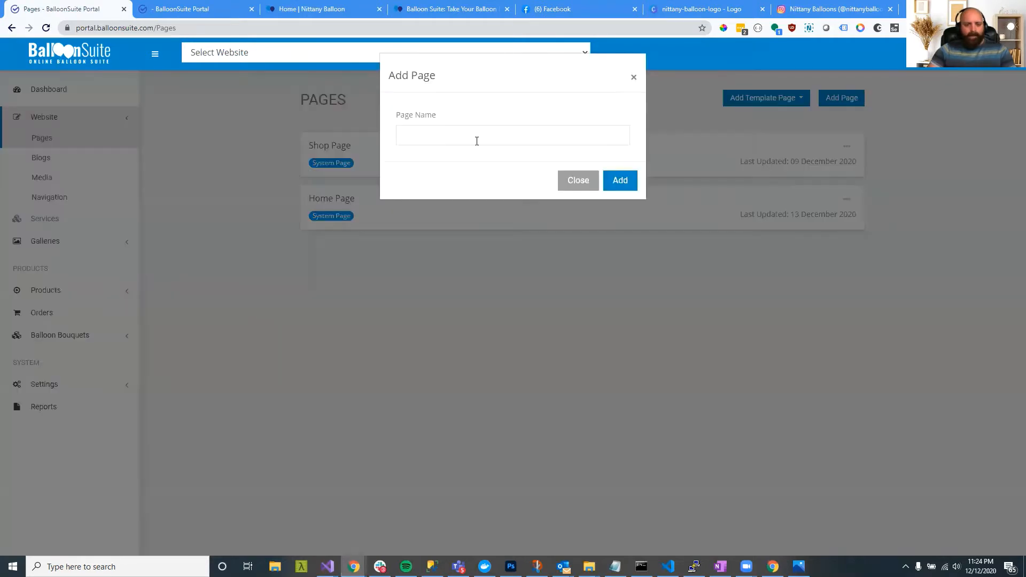
click(473, 139)
text(About U)
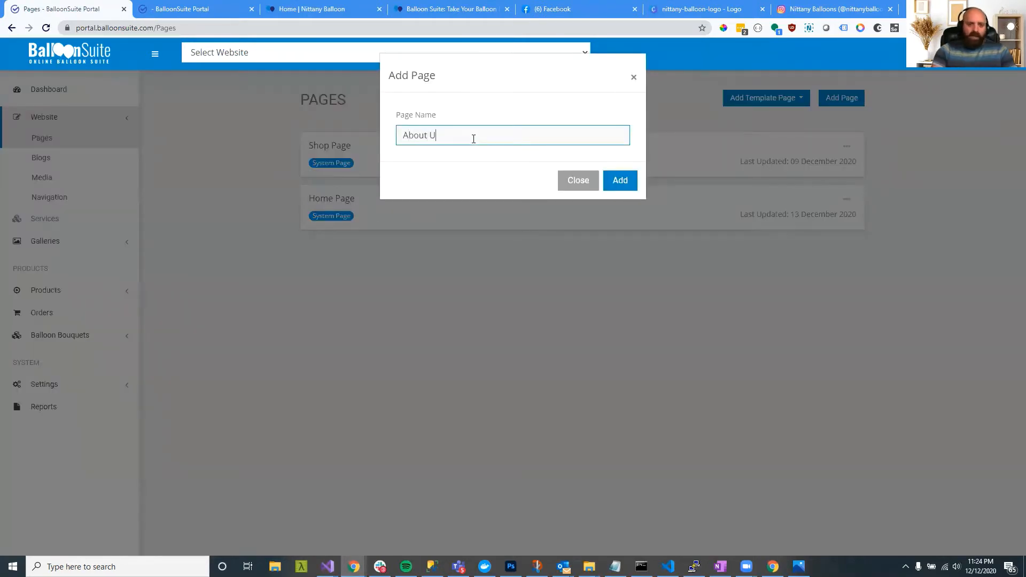
text(s)
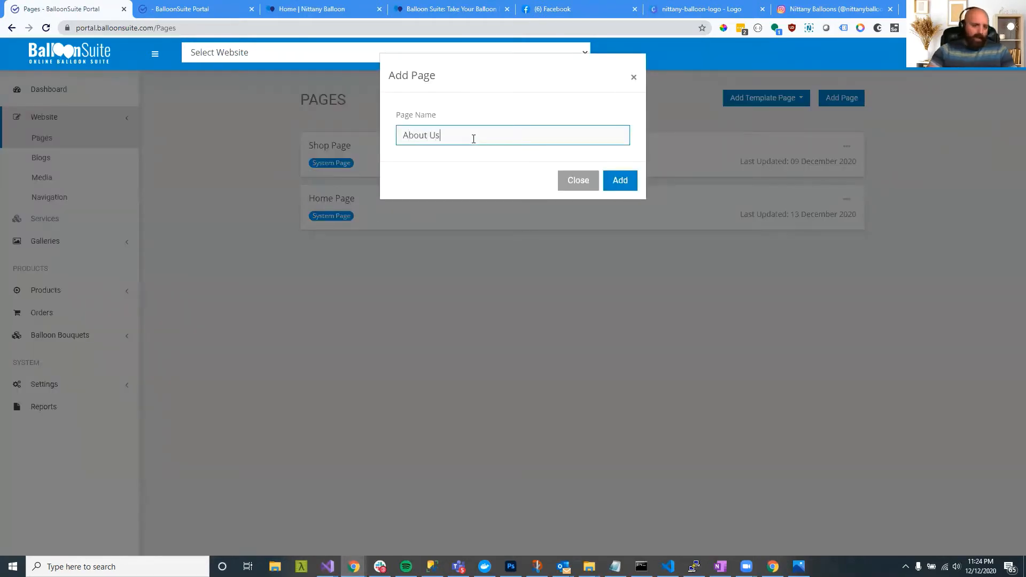
click(620, 182)
click(846, 253)
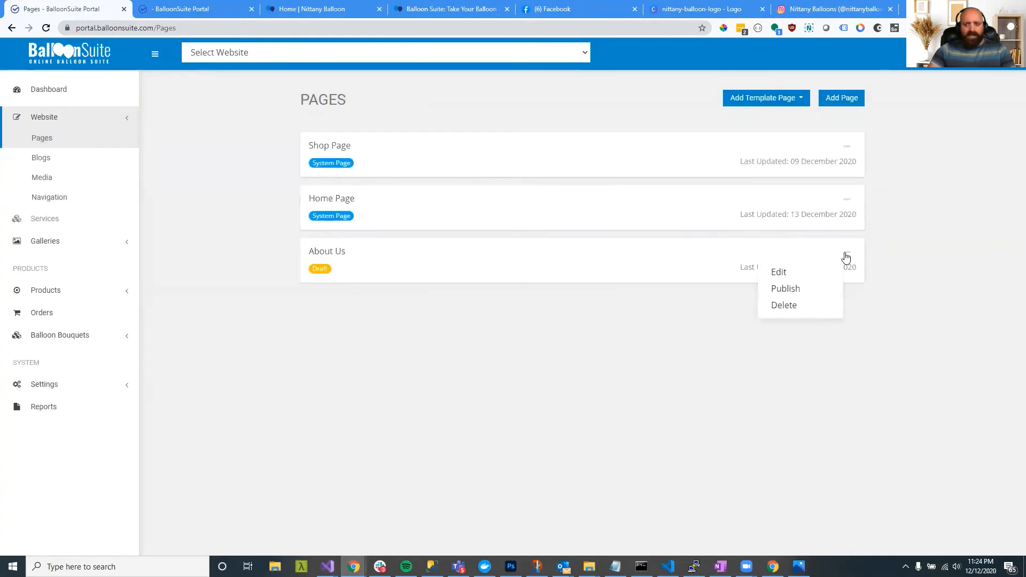
click(785, 288)
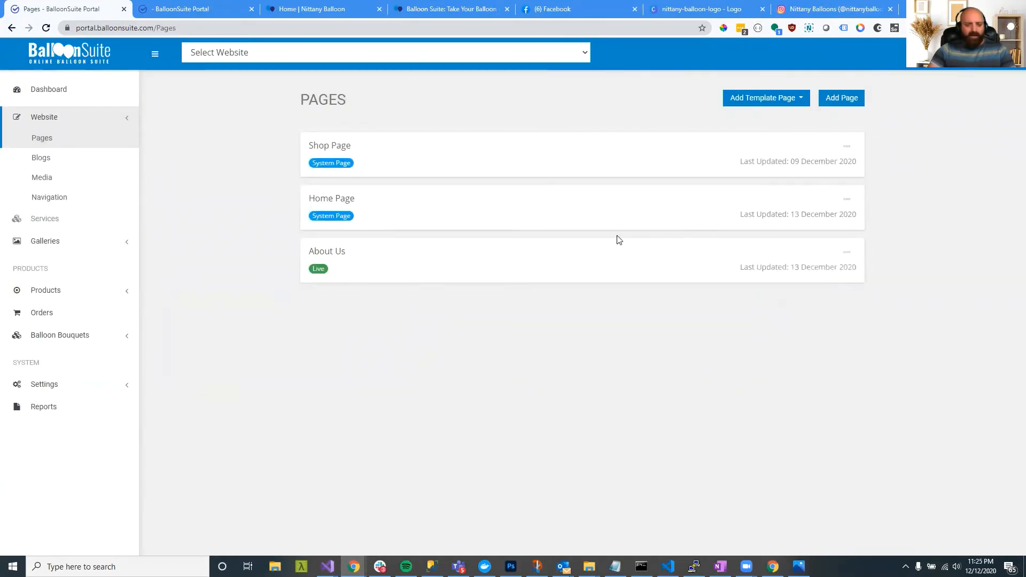
- Open the About Us page for editing, launch its preview and compare its about-us address with the home page's
click(846, 253)
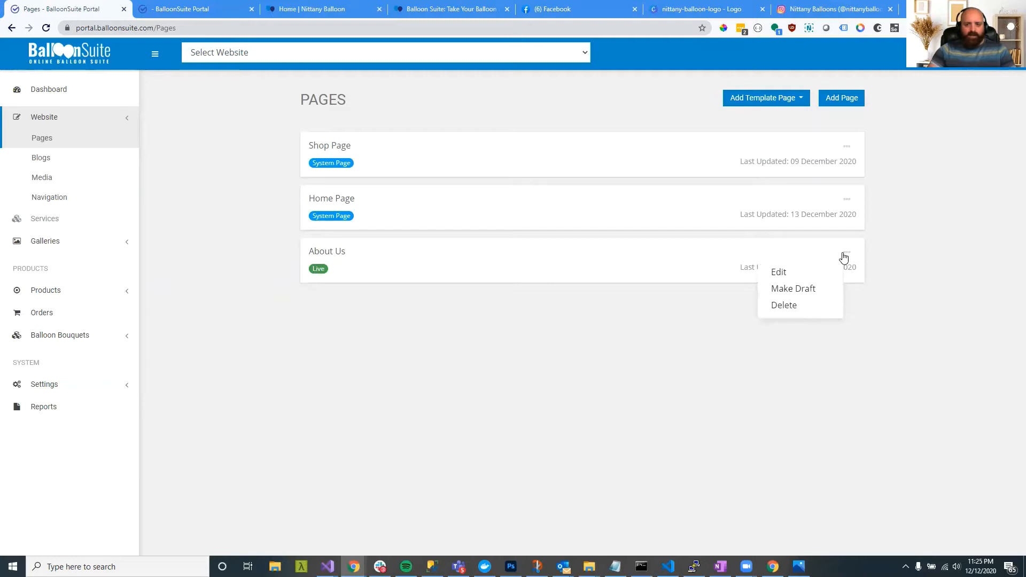
click(778, 272)
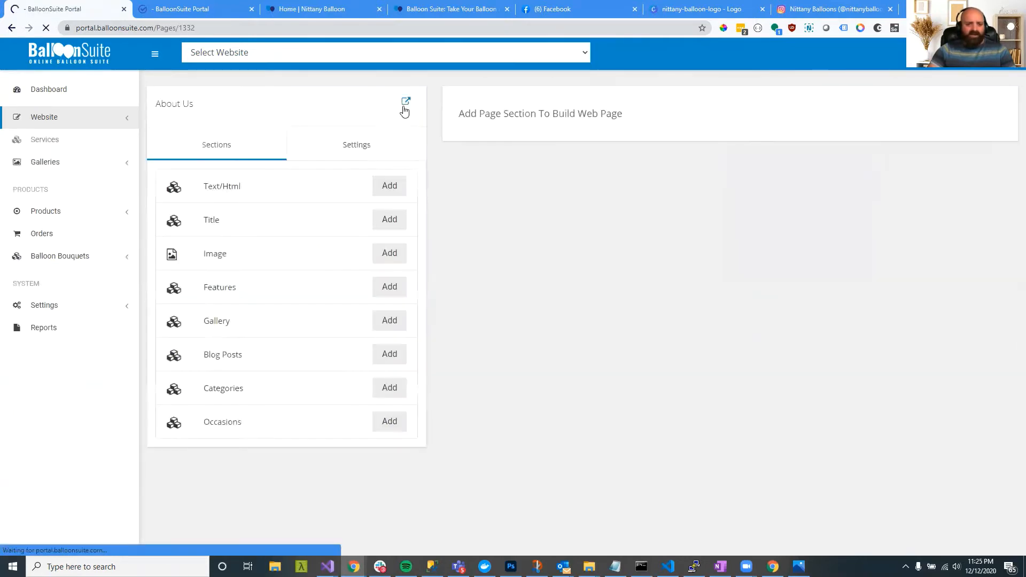
click(407, 106)
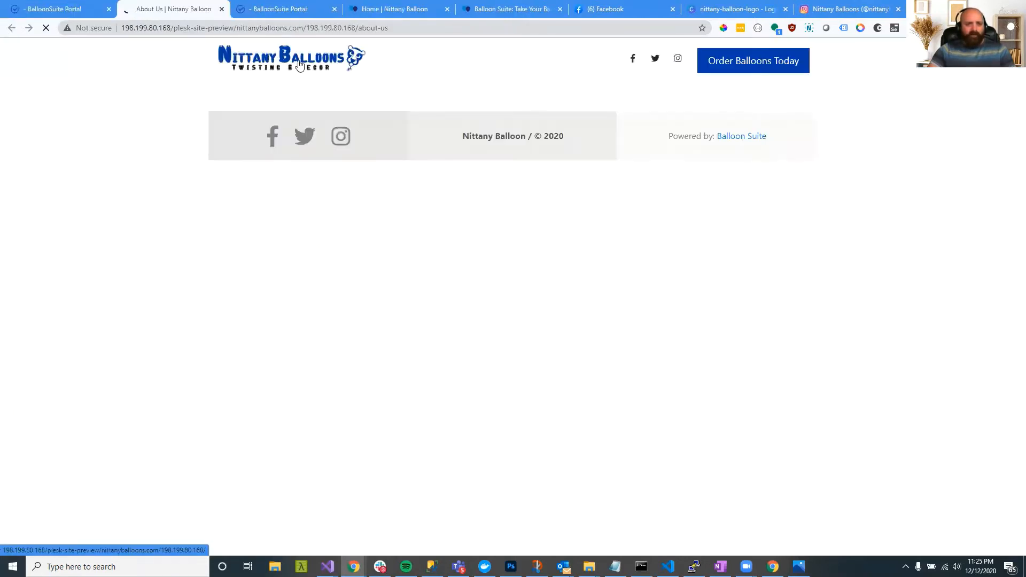
drag(389, 28, 355, 28)
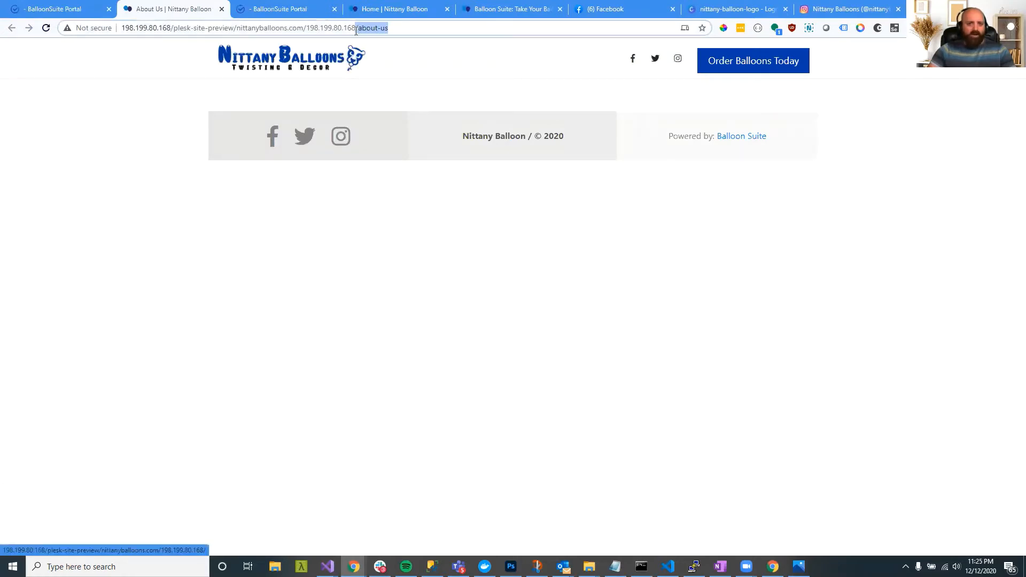
click(383, 57)
click(344, 60)
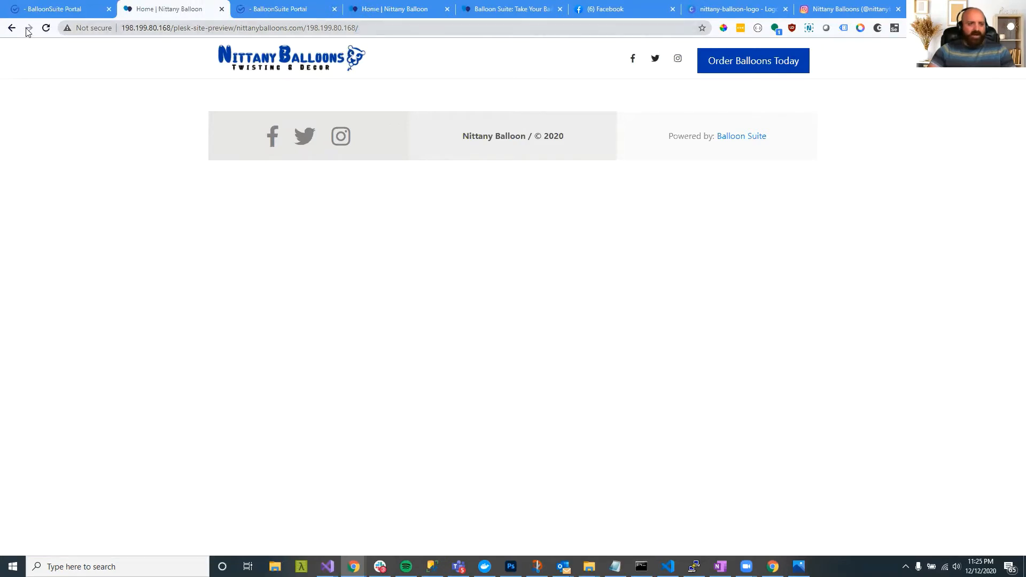
click(11, 28)
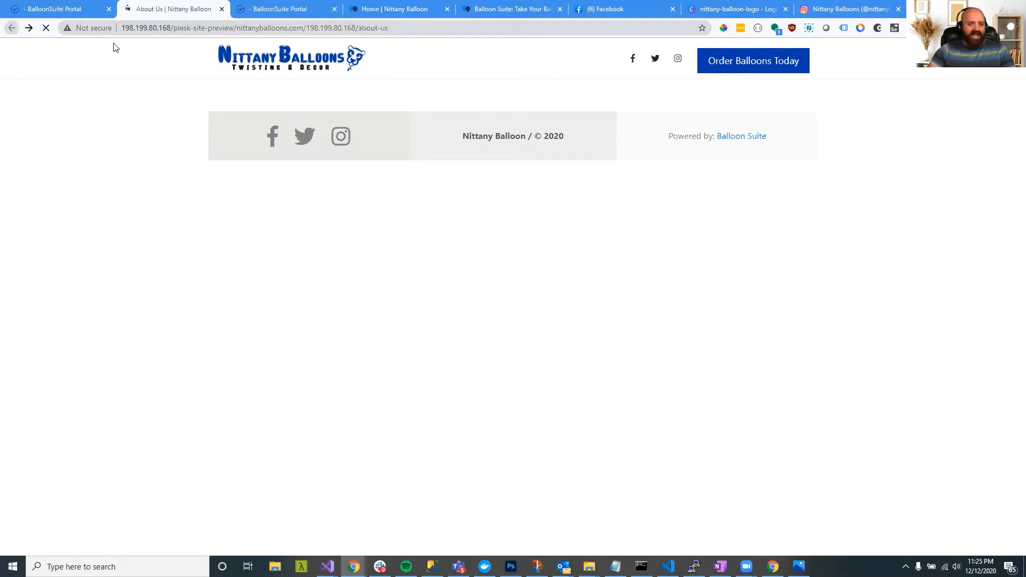
click(29, 27)
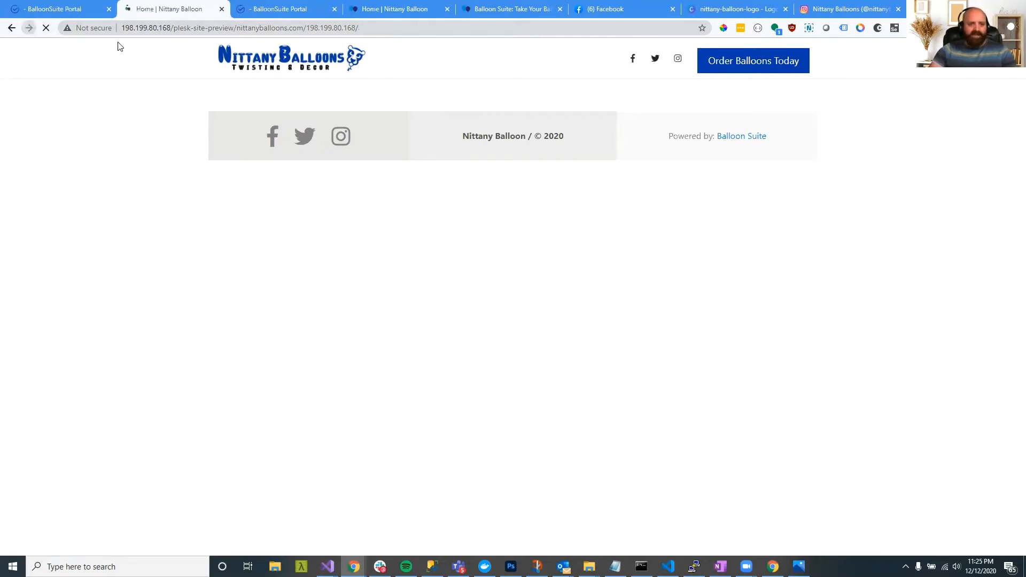
click(12, 28)
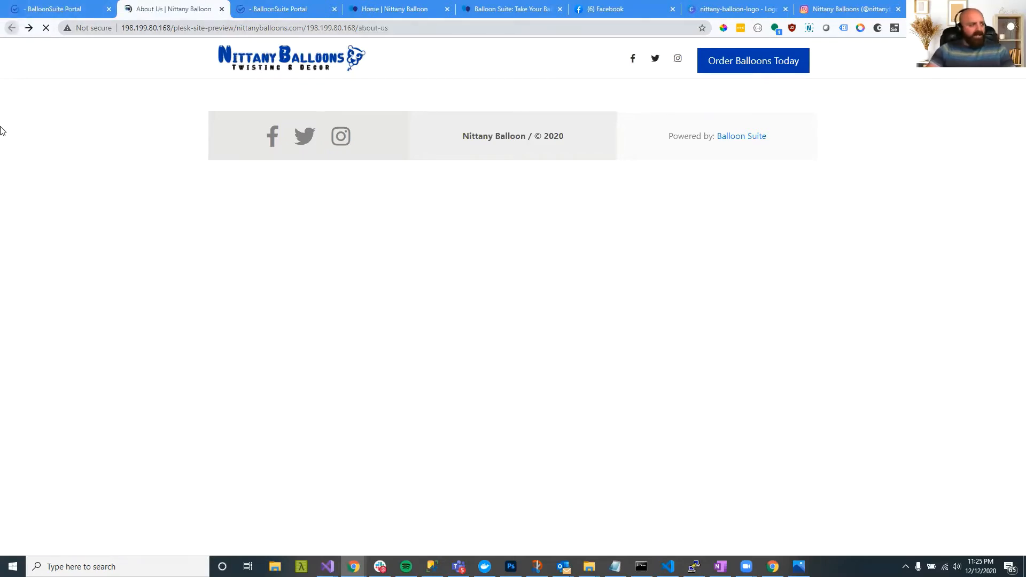
- Add another website page named Contact Us from the portal's Pages list and publish it
click(74, 15)
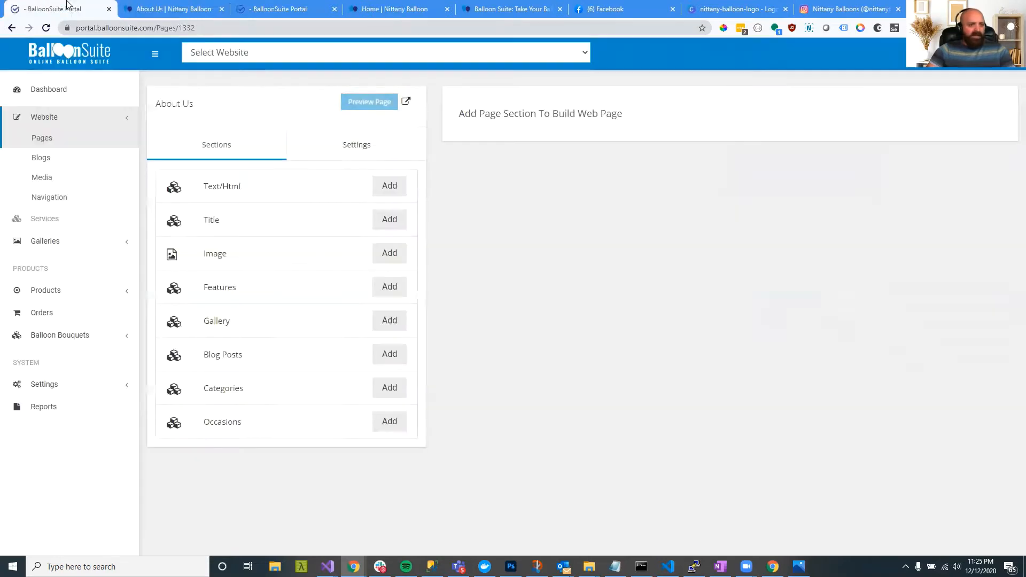
click(58, 145)
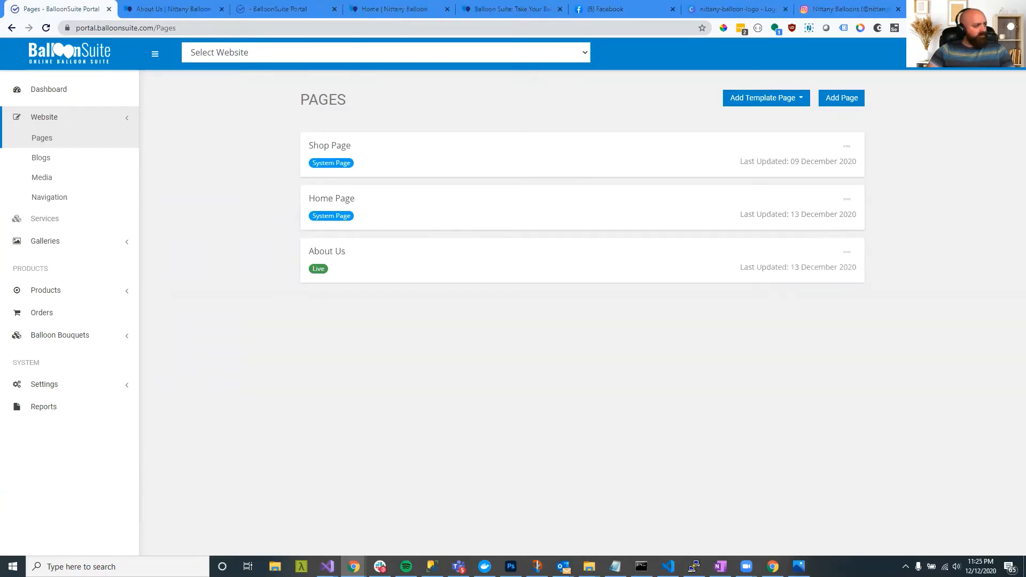
click(860, 97)
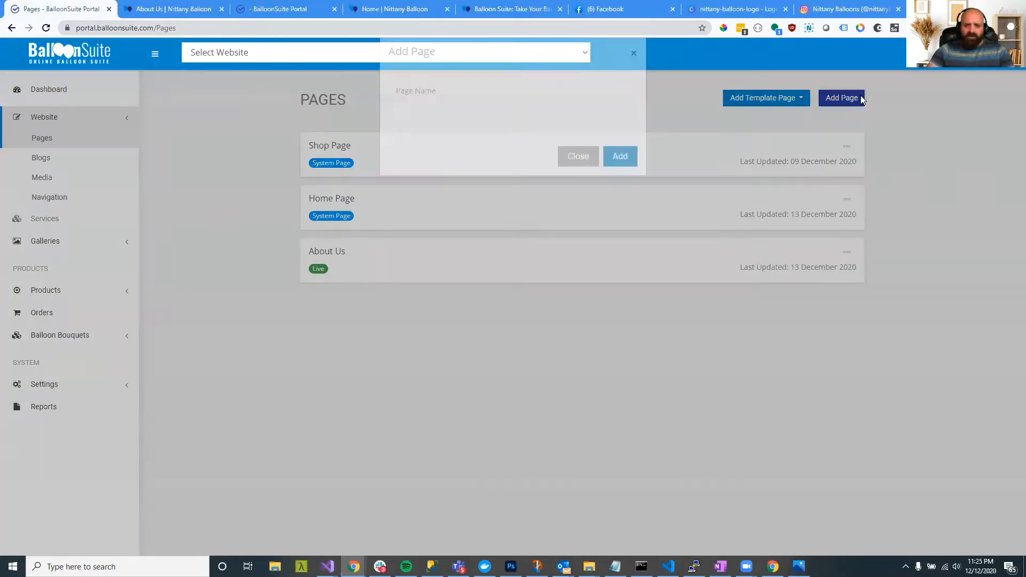
text(Conta)
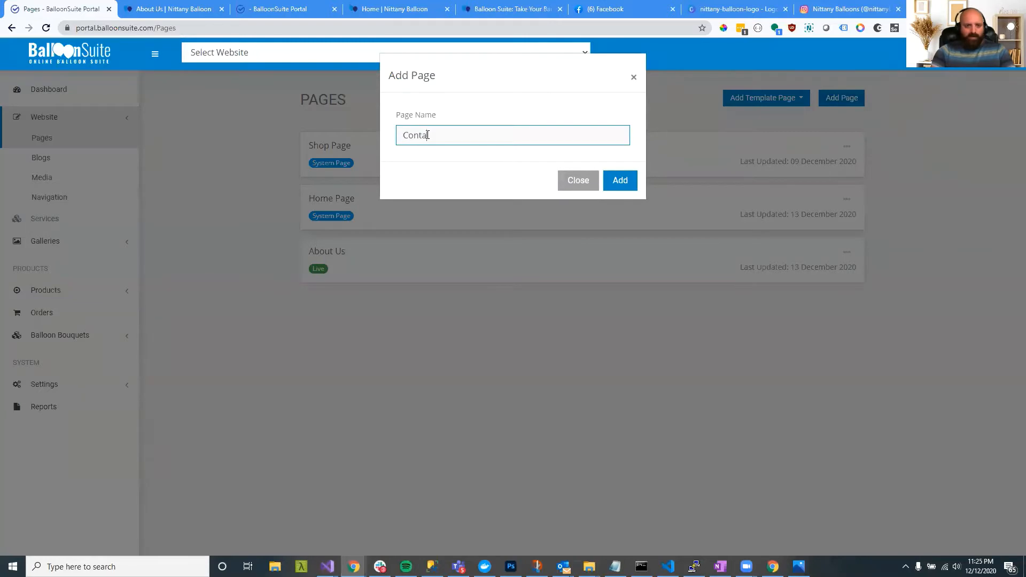
text(ct)
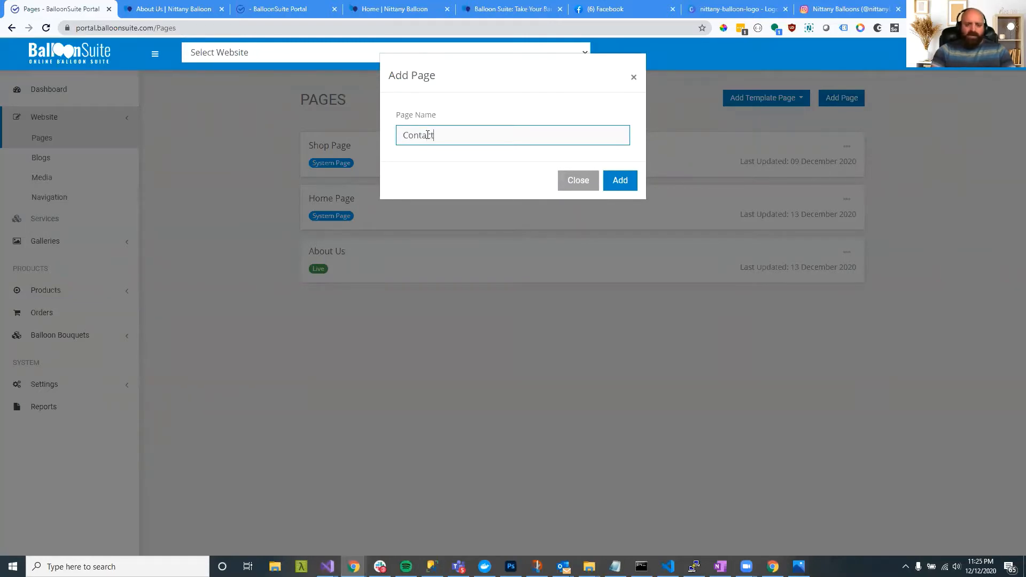
text( Us)
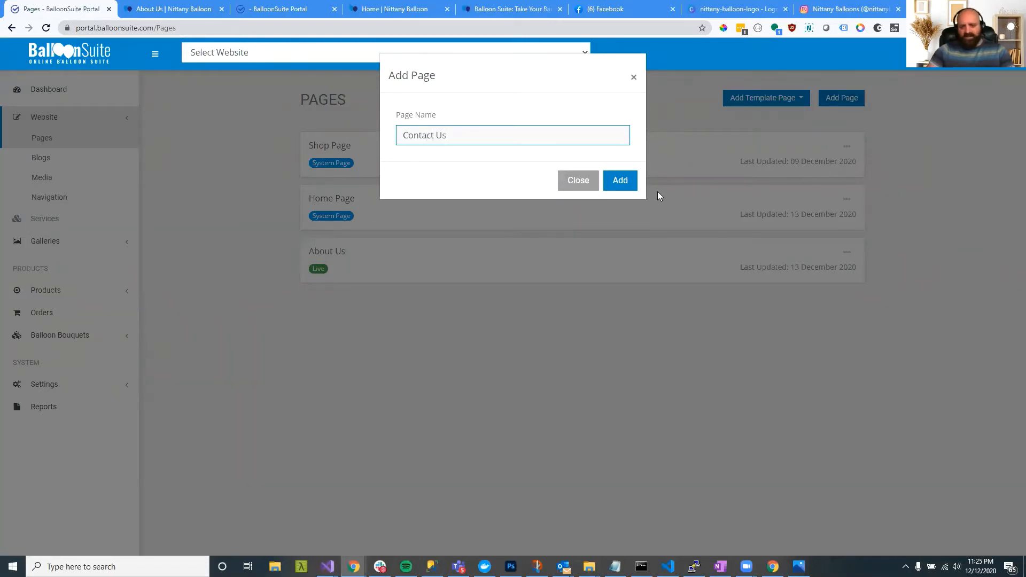
click(621, 180)
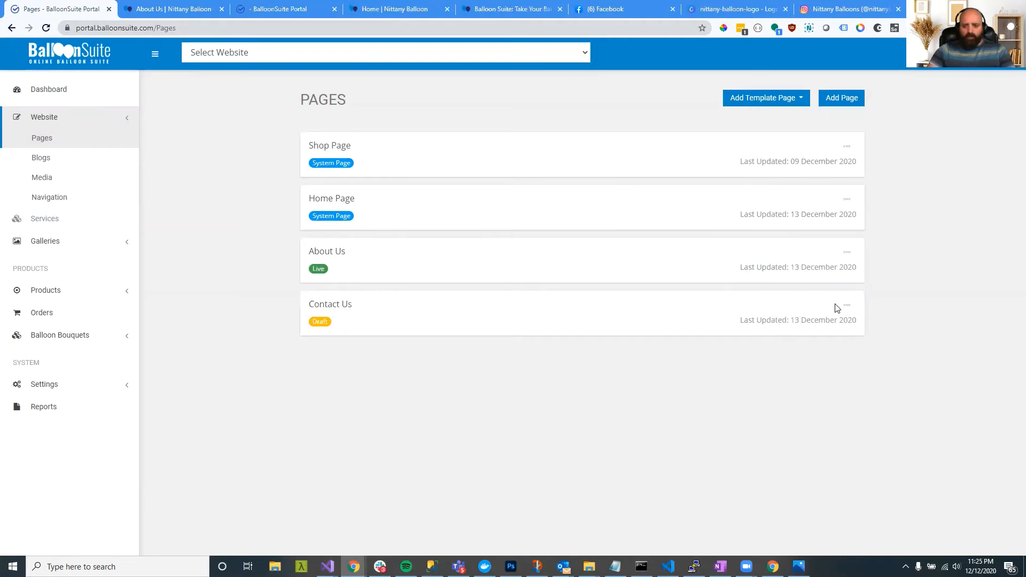
click(847, 306)
- Close the extra portal tab showing the website settings and reload the home page in the Nittany Balloon preview
click(289, 10)
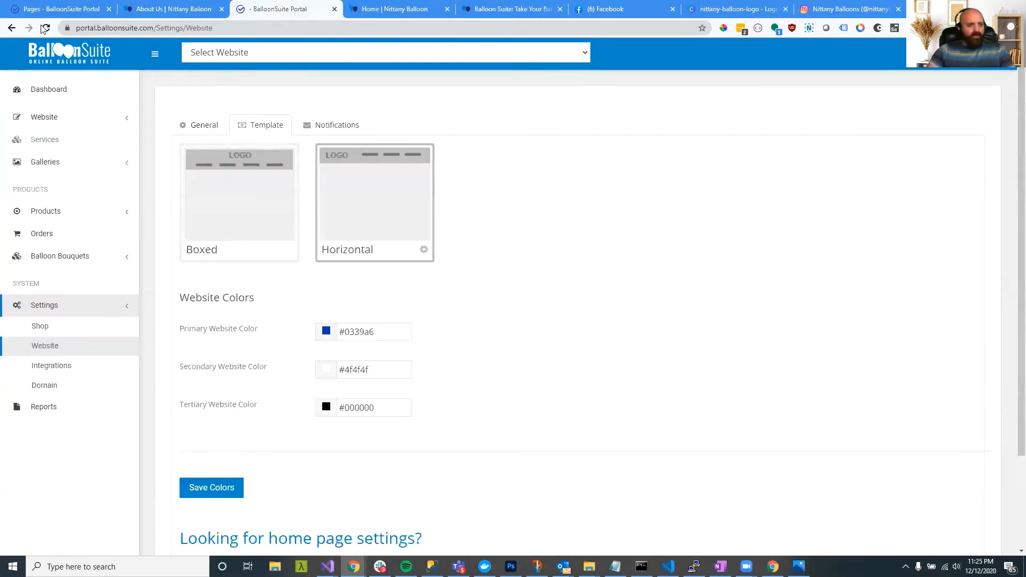
click(334, 9)
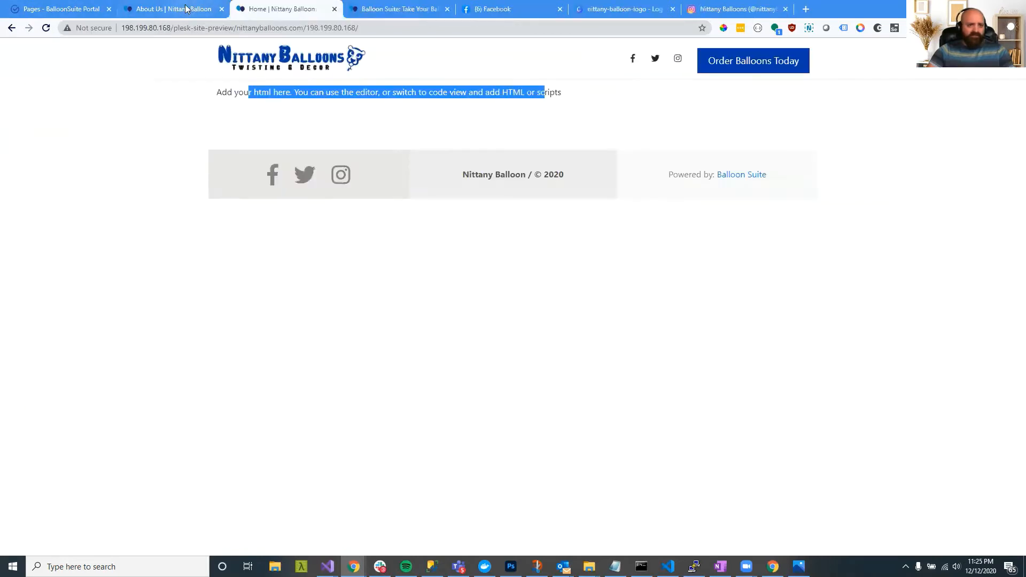
click(186, 8)
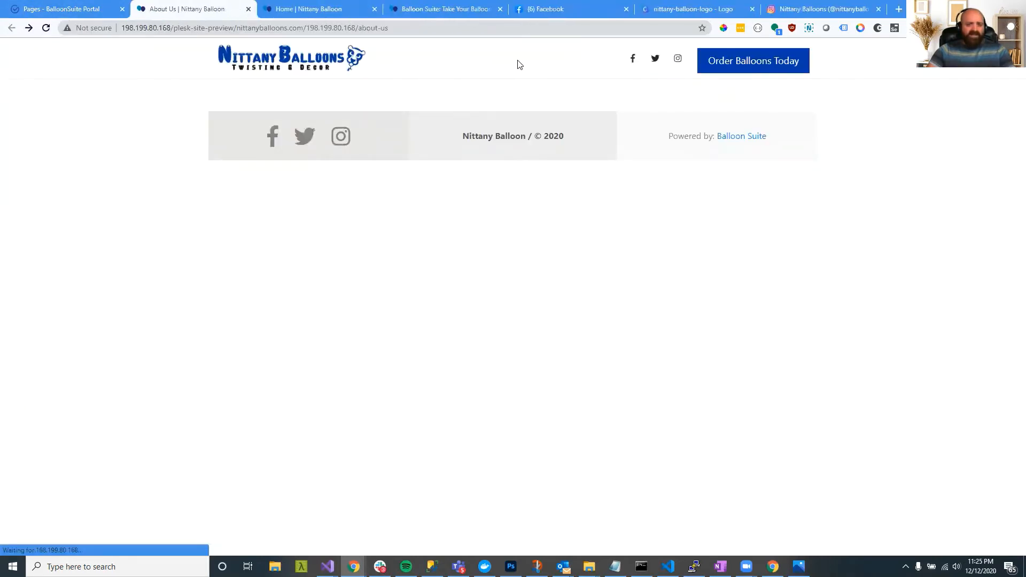
click(332, 64)
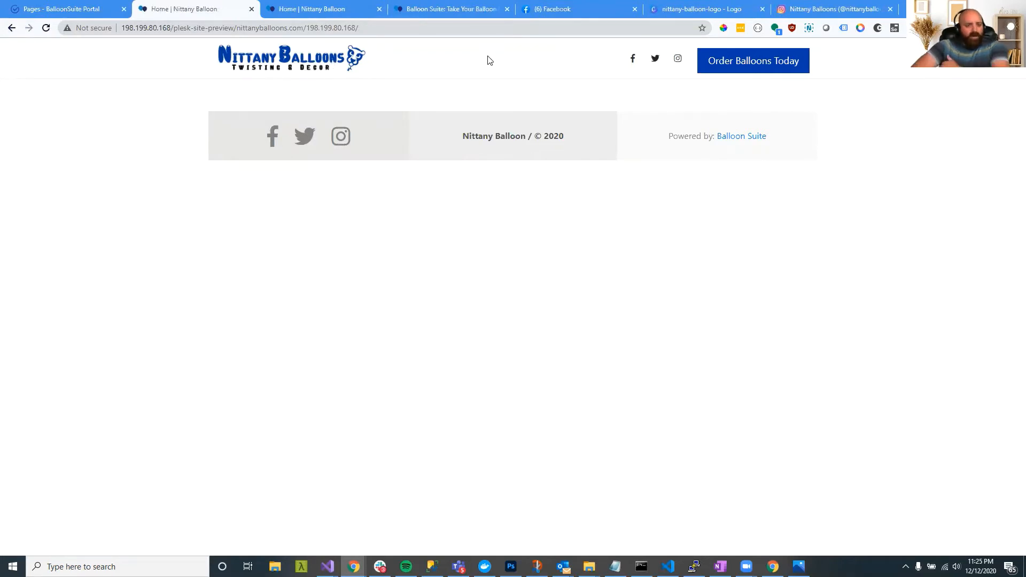
click(379, 28)
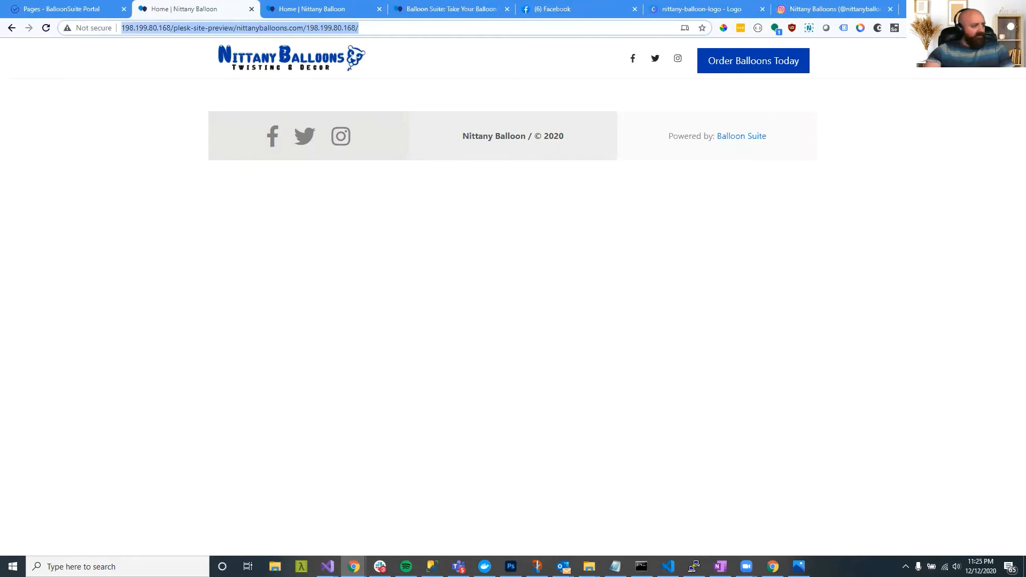
key(Return)
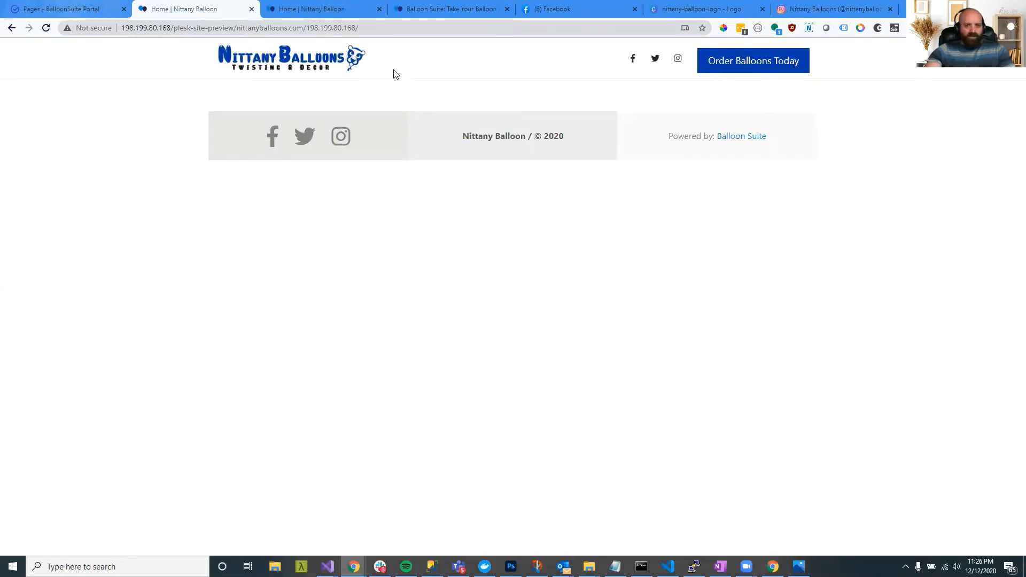
- Review the portal's Pages list against the header of the Nittany Balloon preview's home page
click(44, 12)
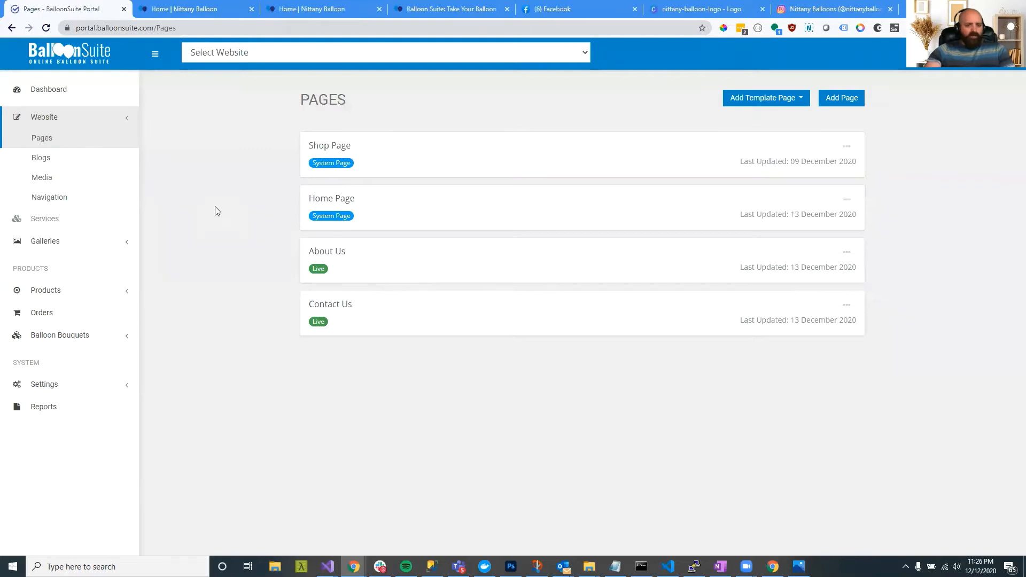
click(216, 10)
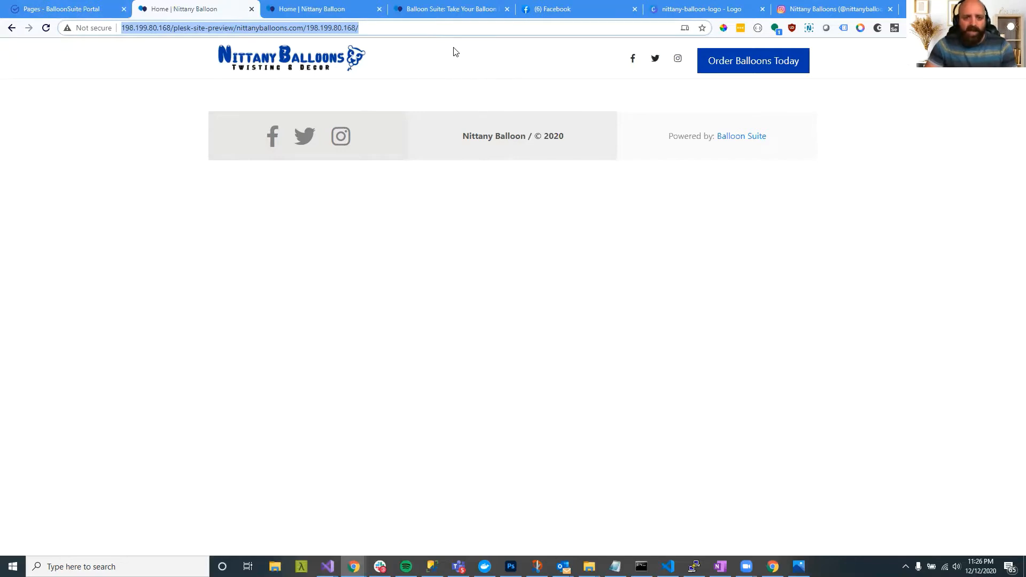
click(78, 13)
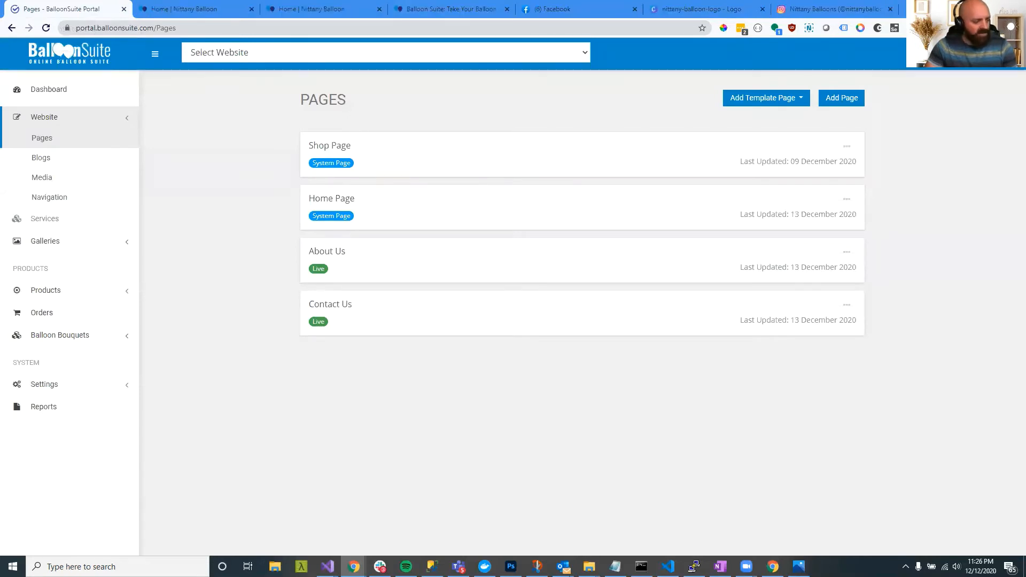
- Add a website page named Balloon Arches to the Pages list and publish it
click(837, 100)
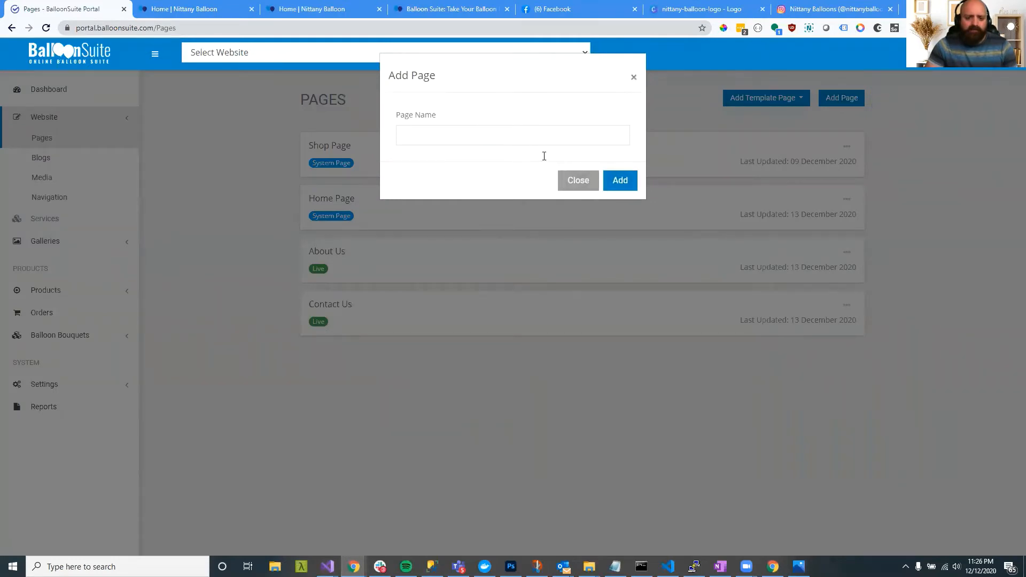
click(545, 140)
text(Balloon Arches)
click(620, 181)
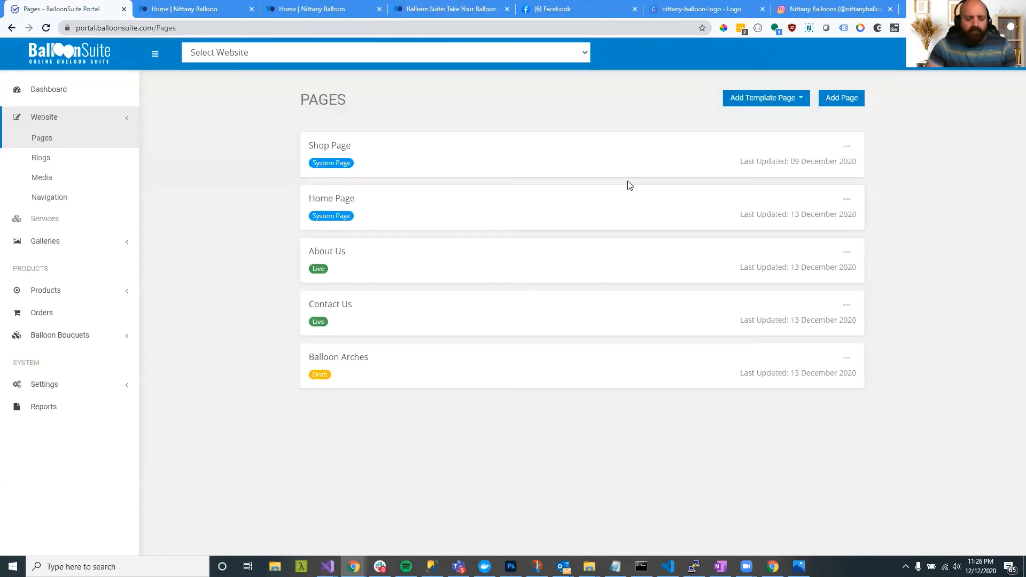
click(846, 358)
click(795, 396)
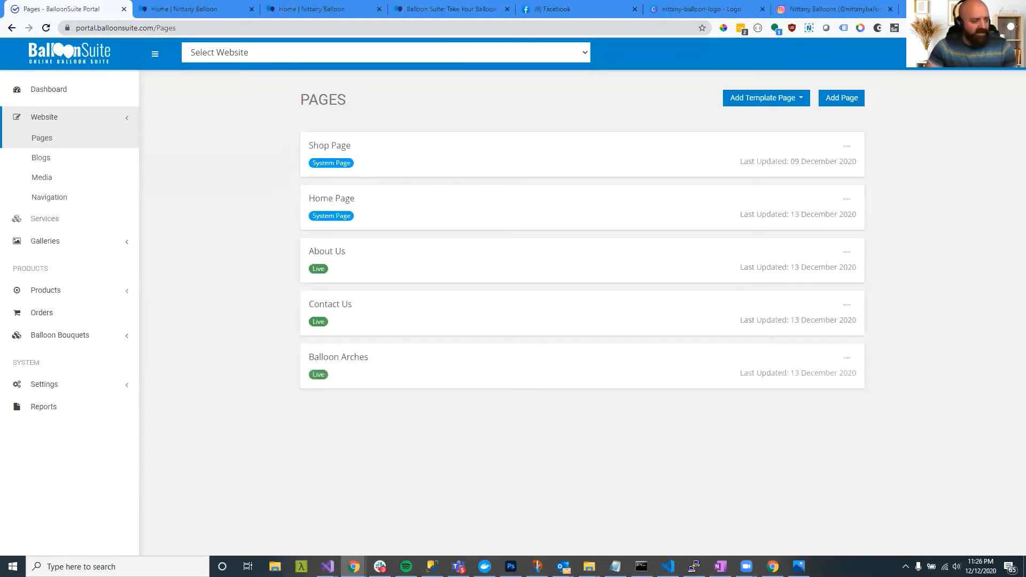
- Add a website page named Balloon Columns to the Pages list and publish it
click(840, 99)
click(474, 131)
text(Balloon Columns)
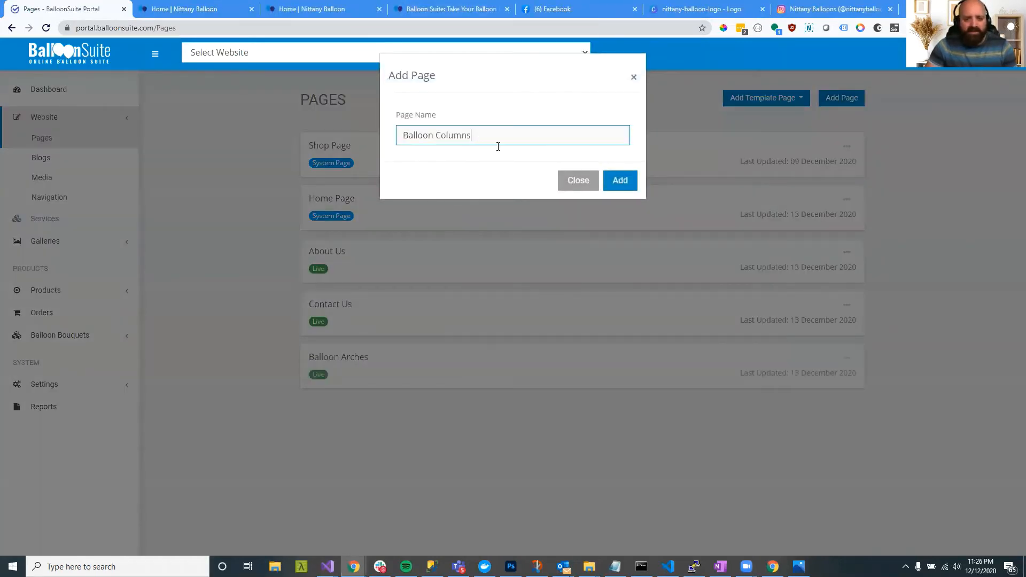
click(615, 180)
click(847, 411)
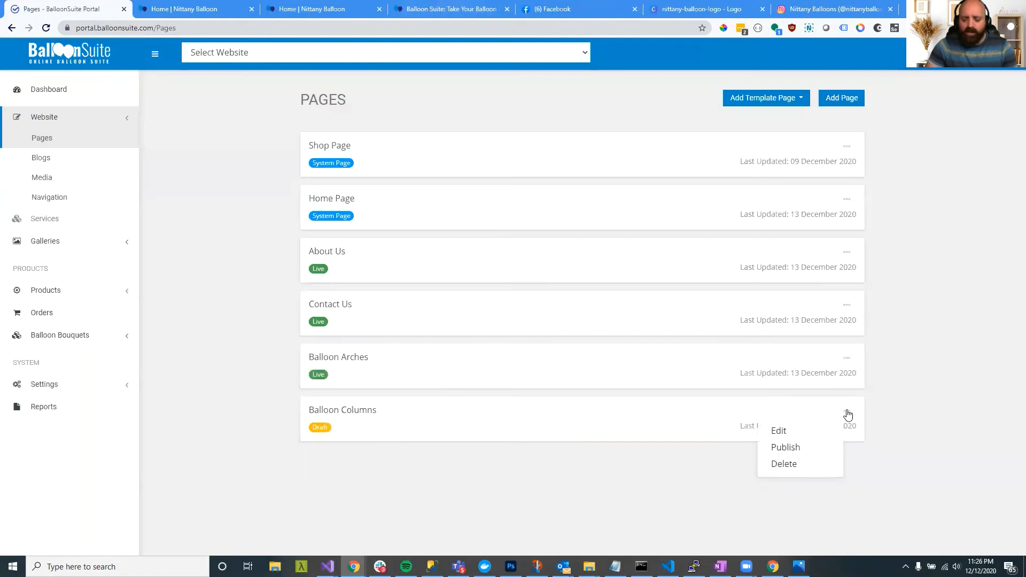
click(787, 448)
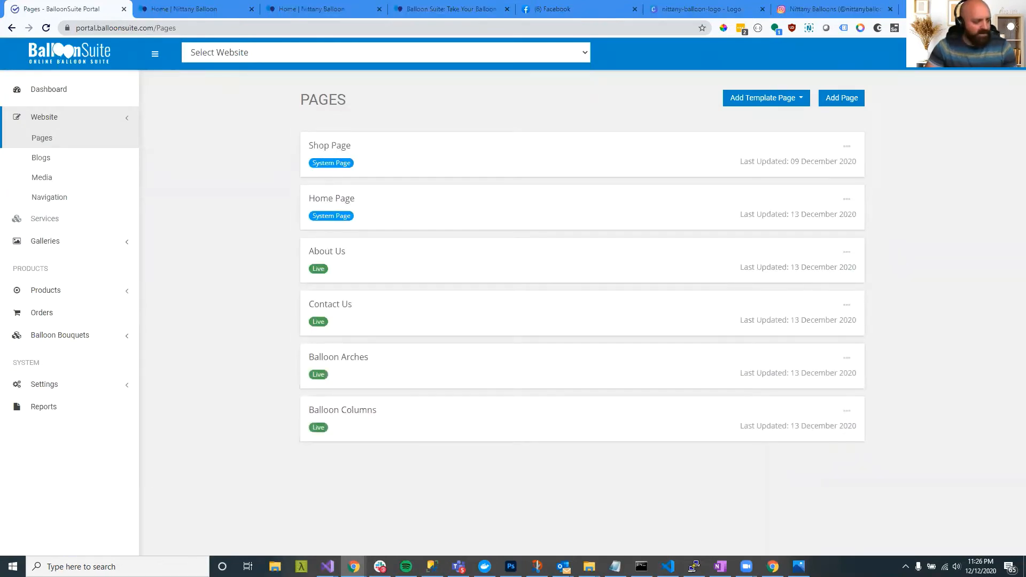
- Add a page named Organic Balloon Décor, correcting the spelling of the last word to include the accent, and publish it
click(841, 98)
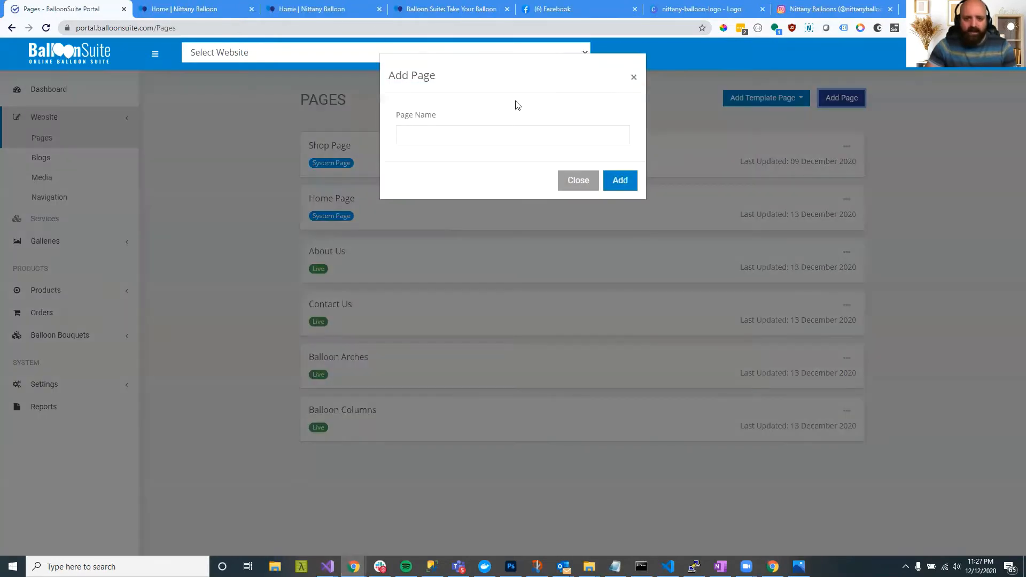
click(432, 137)
text(Organic Balloon Decor)
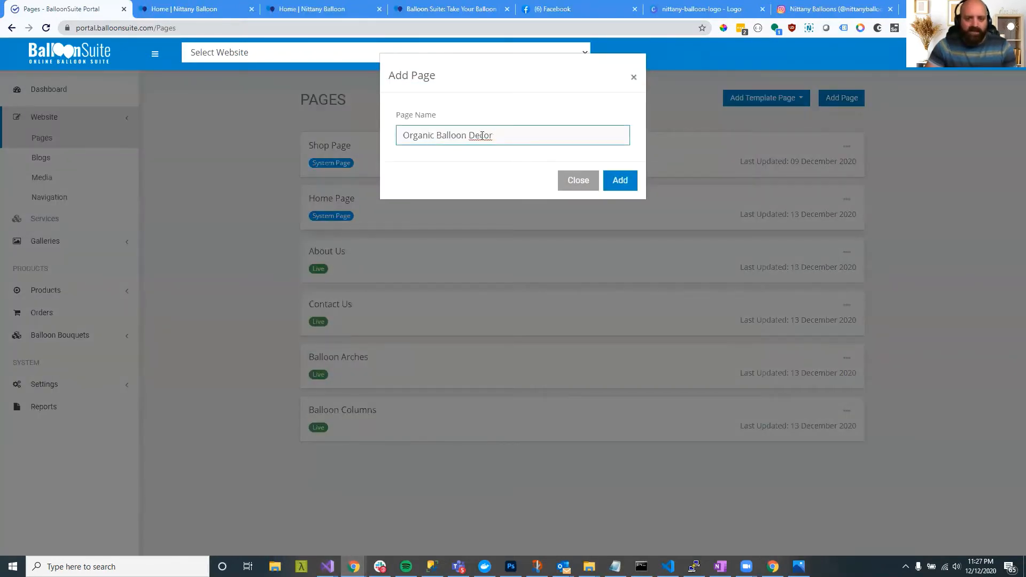
right_click(486, 140)
click(497, 144)
click(618, 180)
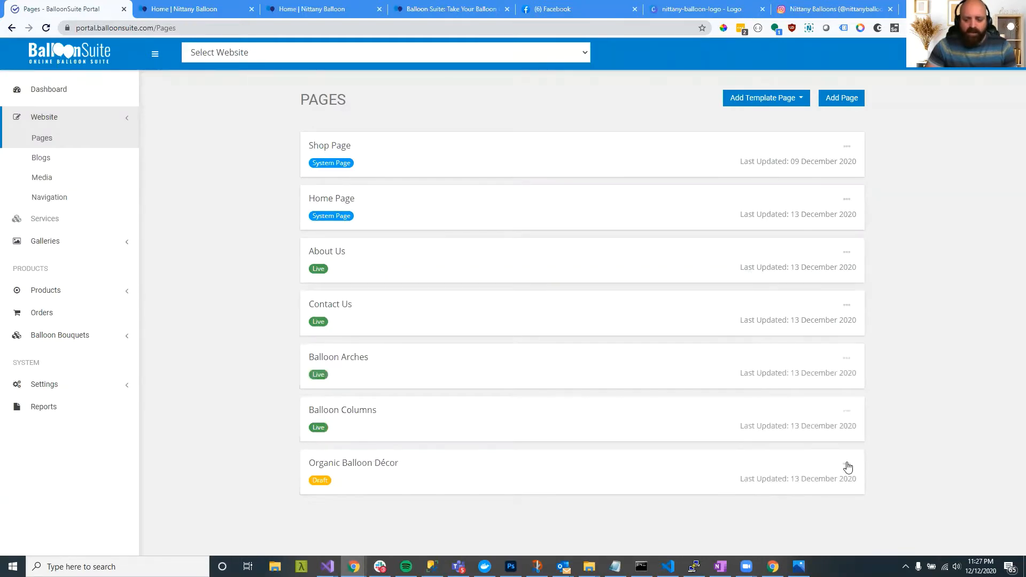
click(846, 463)
click(785, 500)
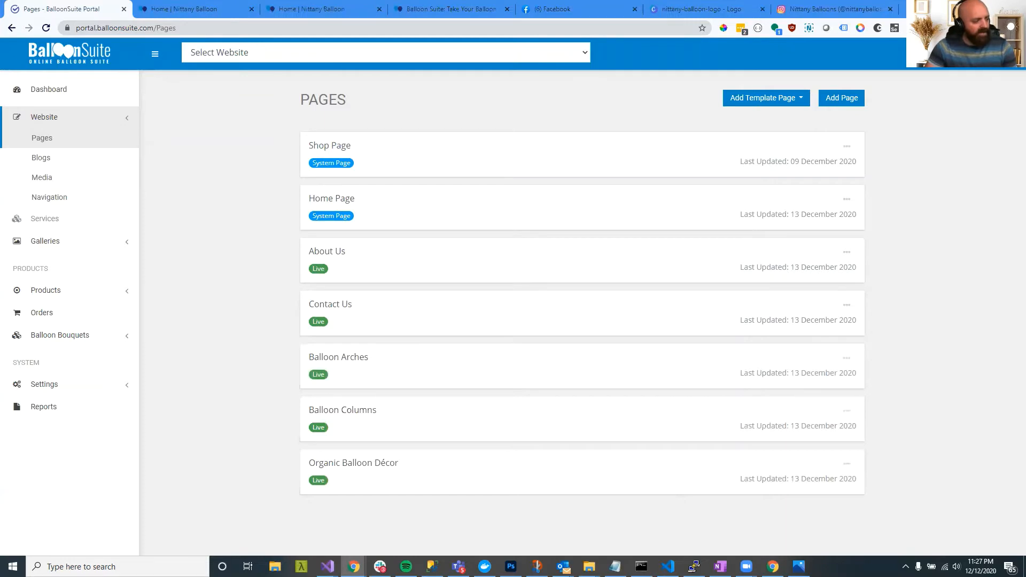
- Add a website page named Balloon Sculptures to the Pages list and publish it
click(831, 99)
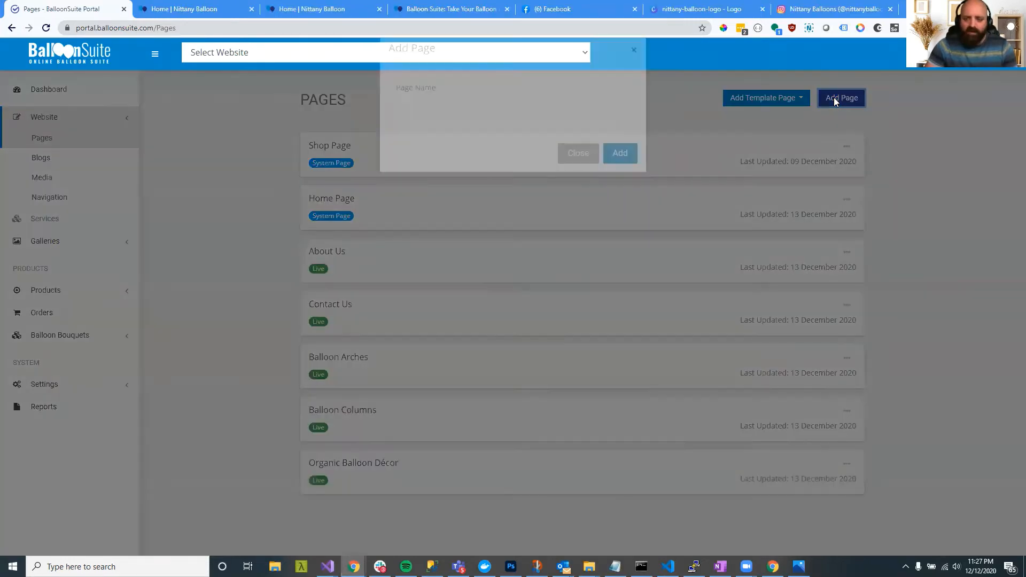
click(462, 130)
text(Balloon Sculptures)
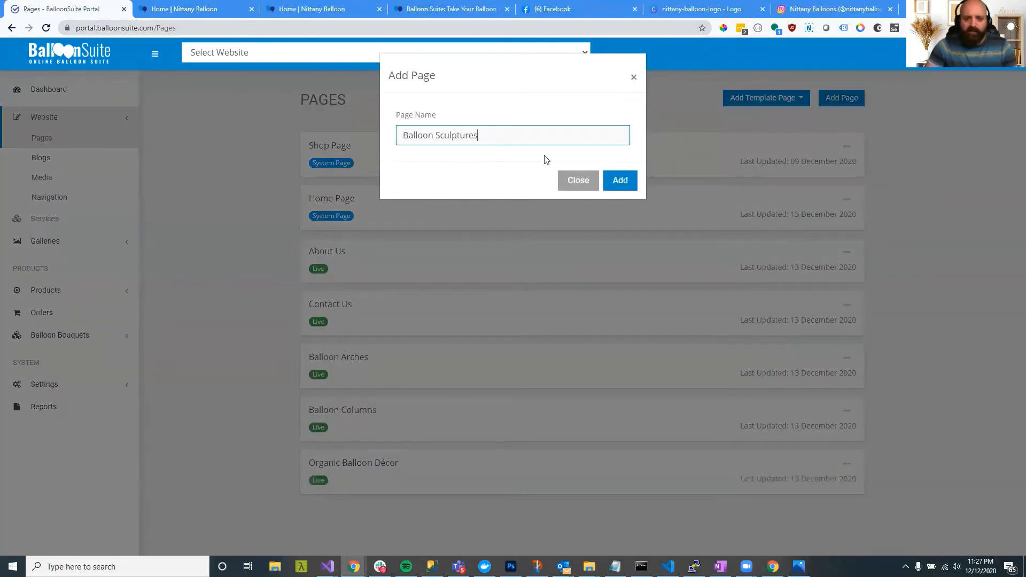
click(619, 179)
click(847, 516)
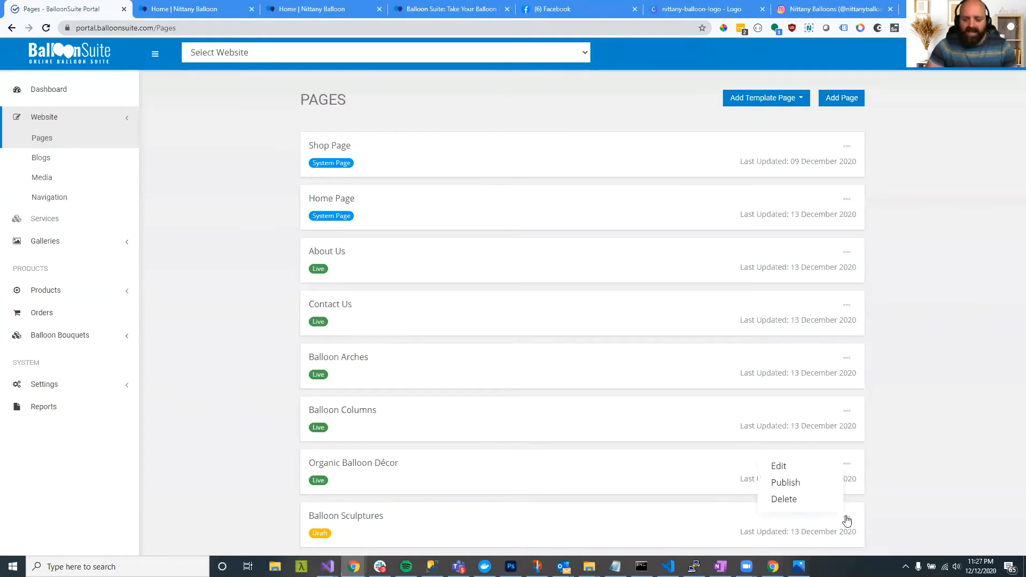
click(798, 484)
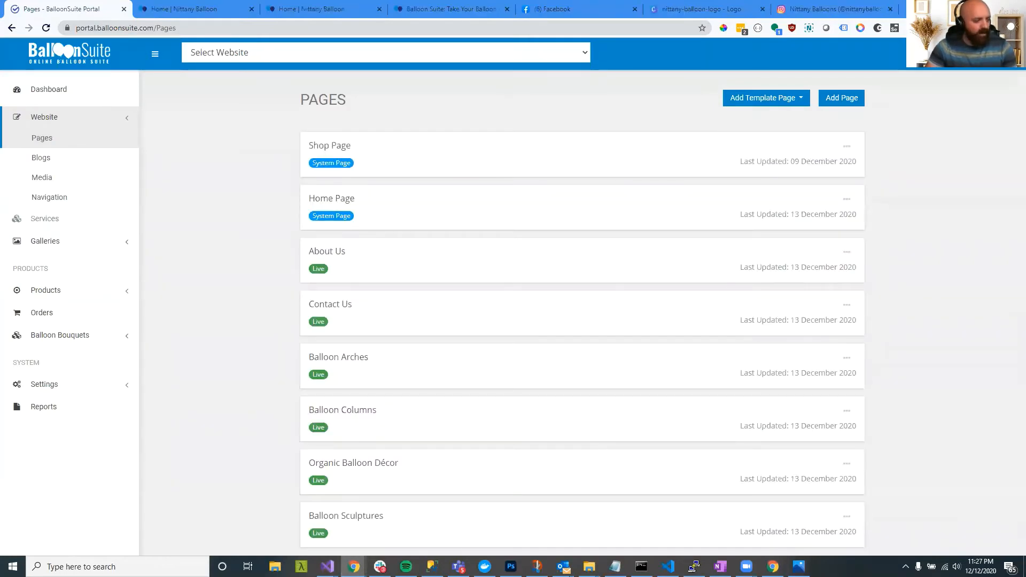
- Add a website page named Balloon Centerpieces to the Pages list and publish it
click(841, 99)
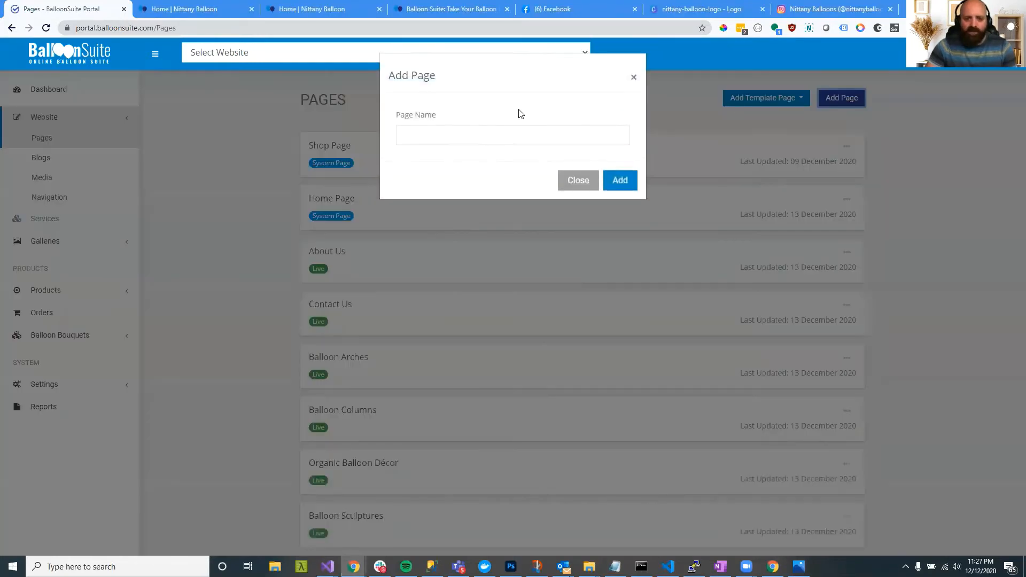
click(442, 130)
text(Balloon Centerpieces)
click(619, 180)
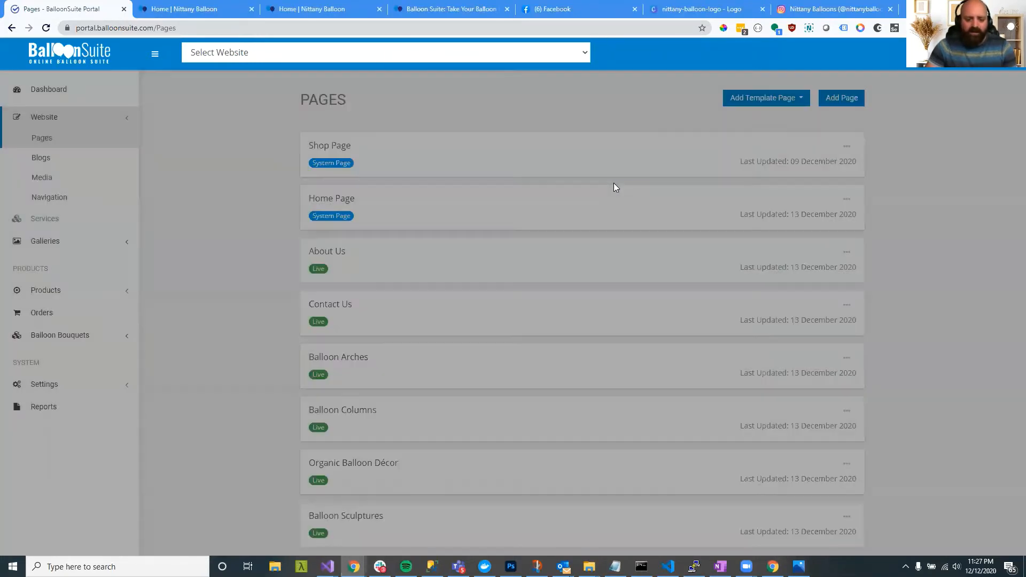
scroll(547, 315, down, 1)
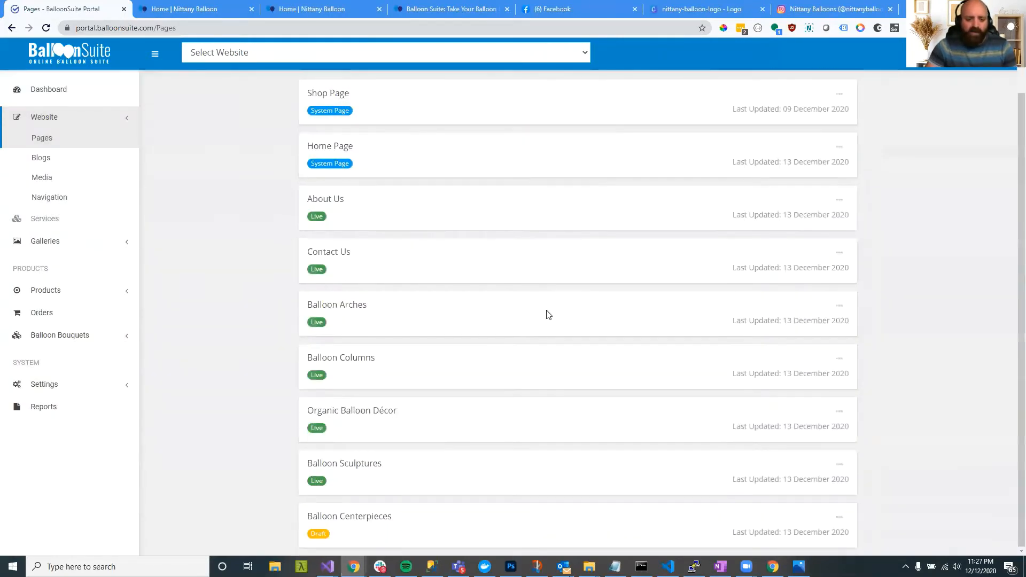
click(838, 517)
click(792, 486)
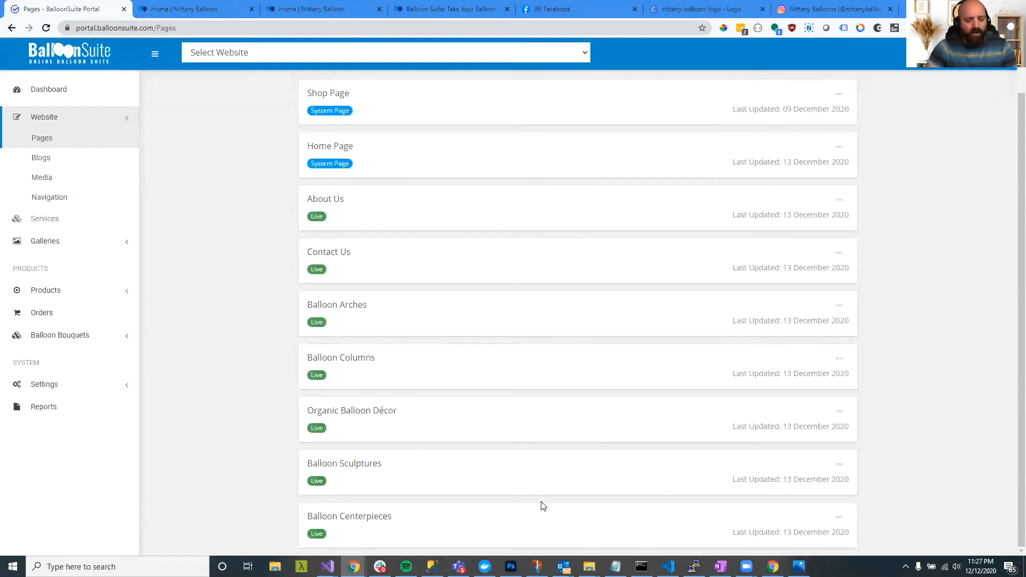
- Add a website page named Balloon Twisting to the Pages list and publish it
scroll(713, 222, up, 1)
click(836, 99)
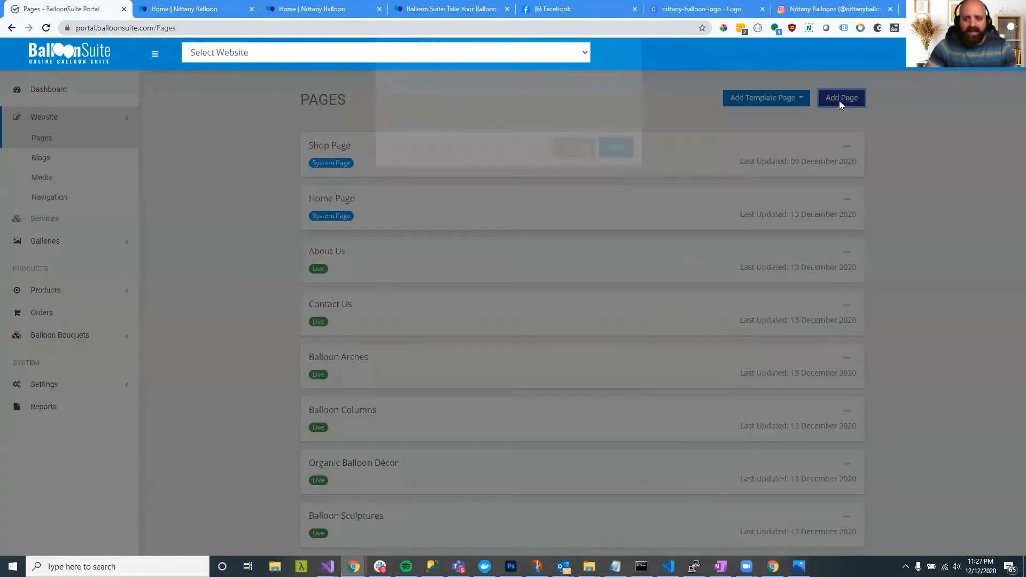
click(504, 132)
text(Balloon Twisting)
click(603, 180)
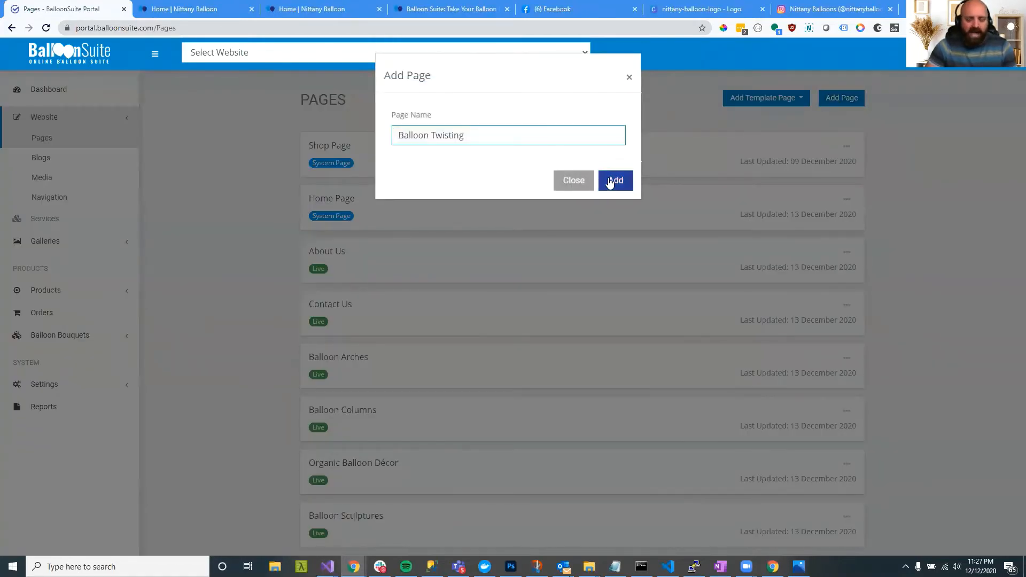
scroll(779, 521, down, 2)
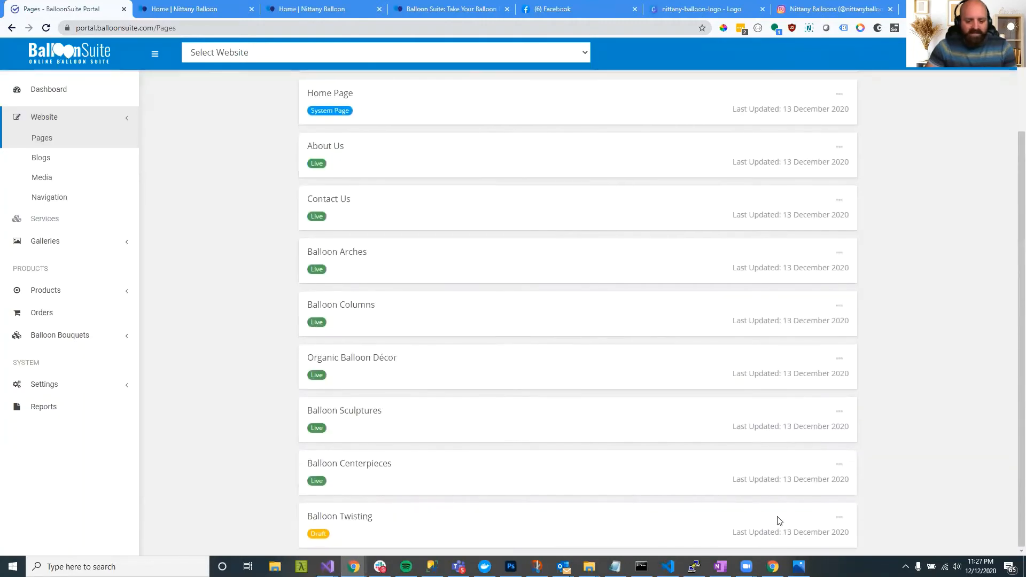
click(837, 522)
click(787, 483)
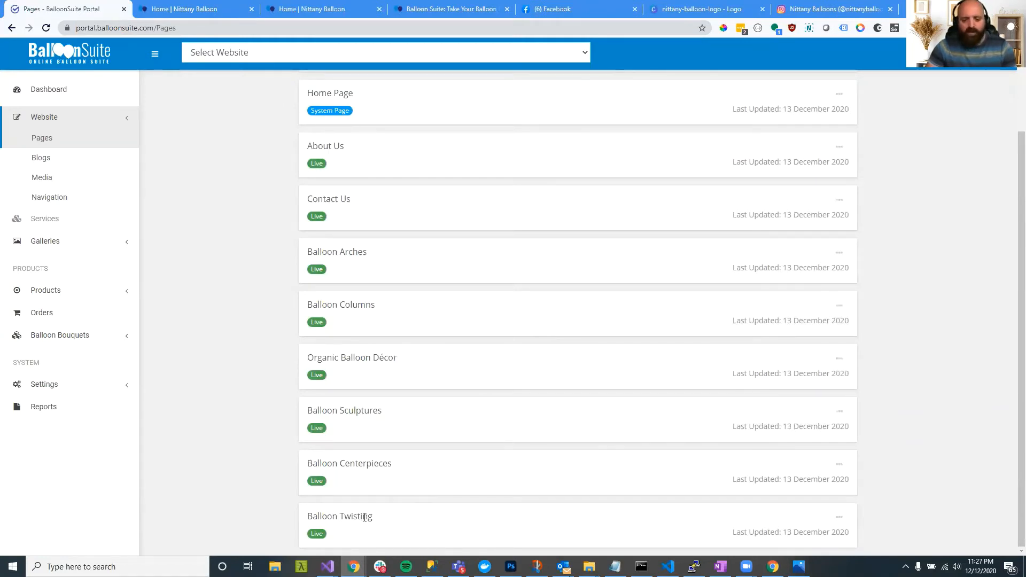
- Review the balloon service pages in the portal's Pages list and check the header of the Nittany Balloon preview's home page
drag(385, 520, 307, 516)
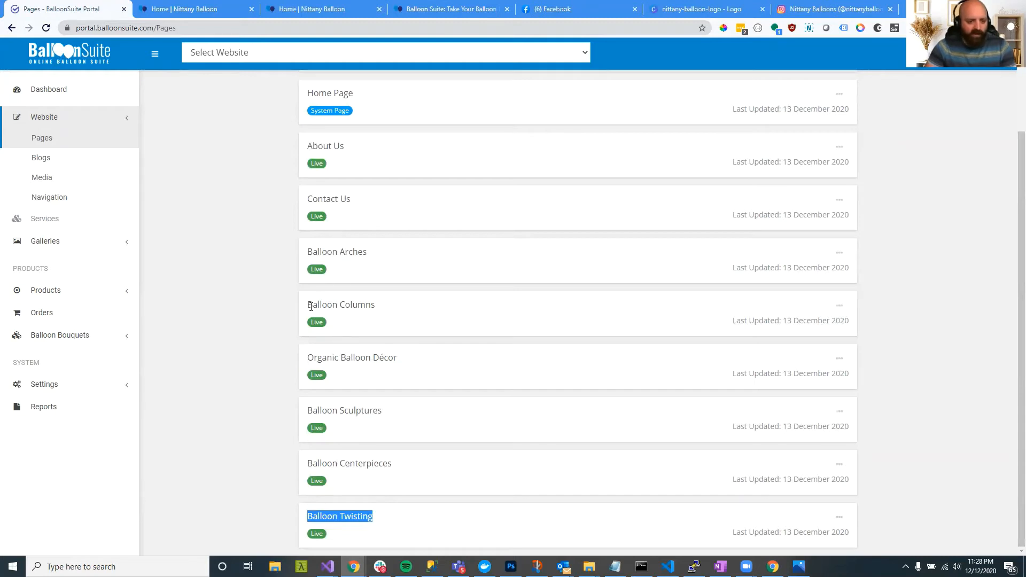
drag(310, 306, 351, 306)
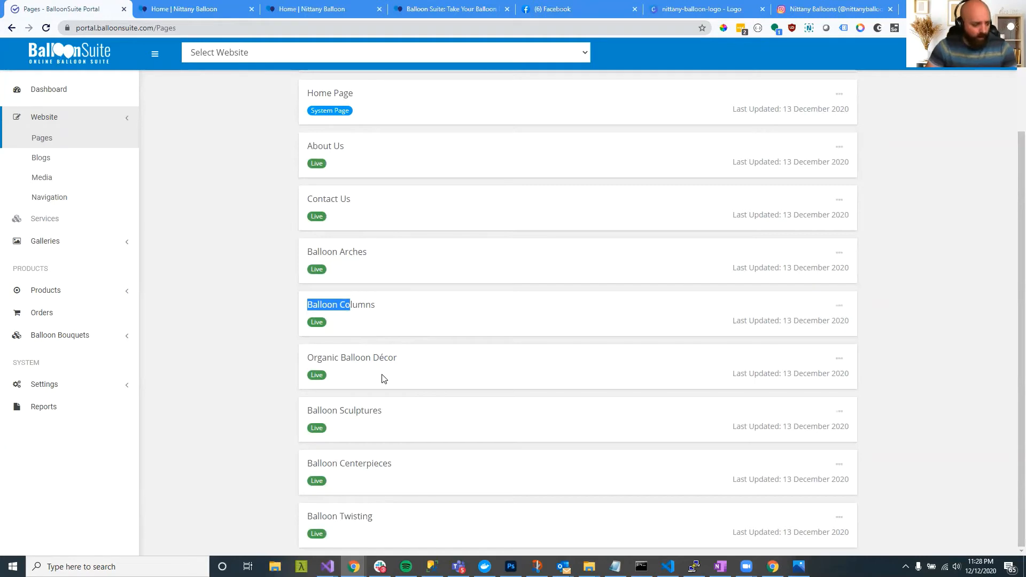
click(269, 367)
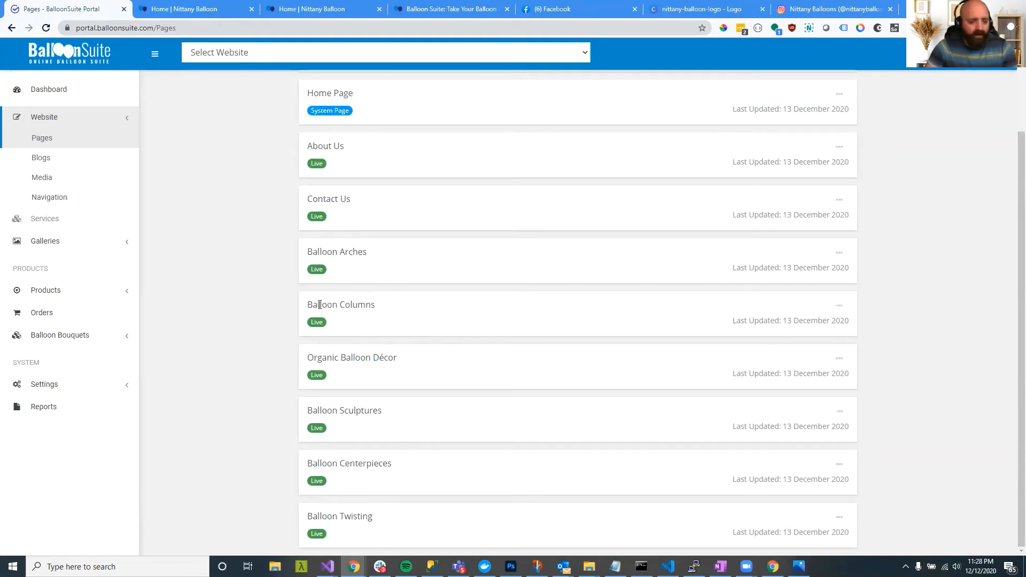
drag(308, 305, 357, 337)
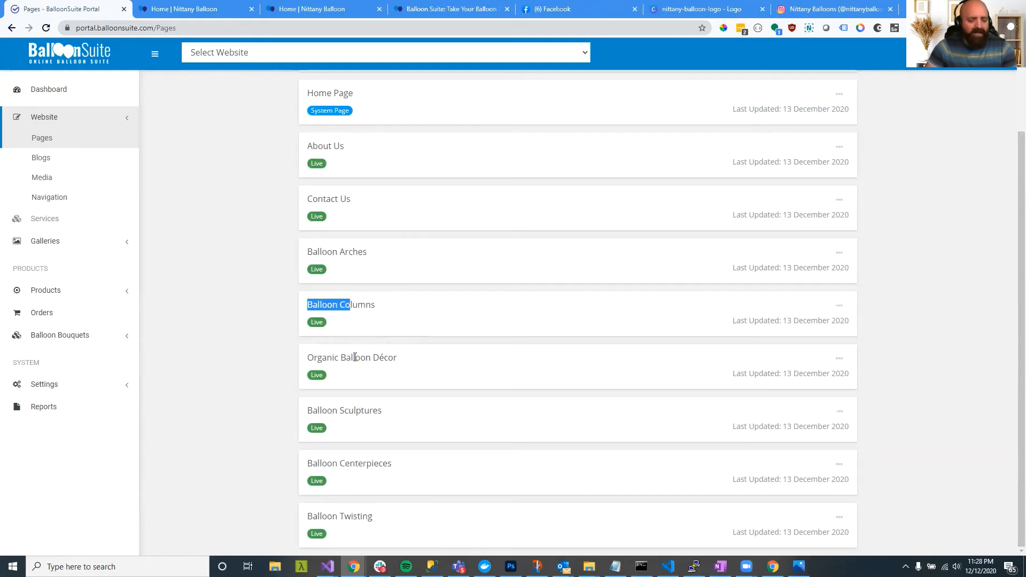
drag(306, 255, 367, 262)
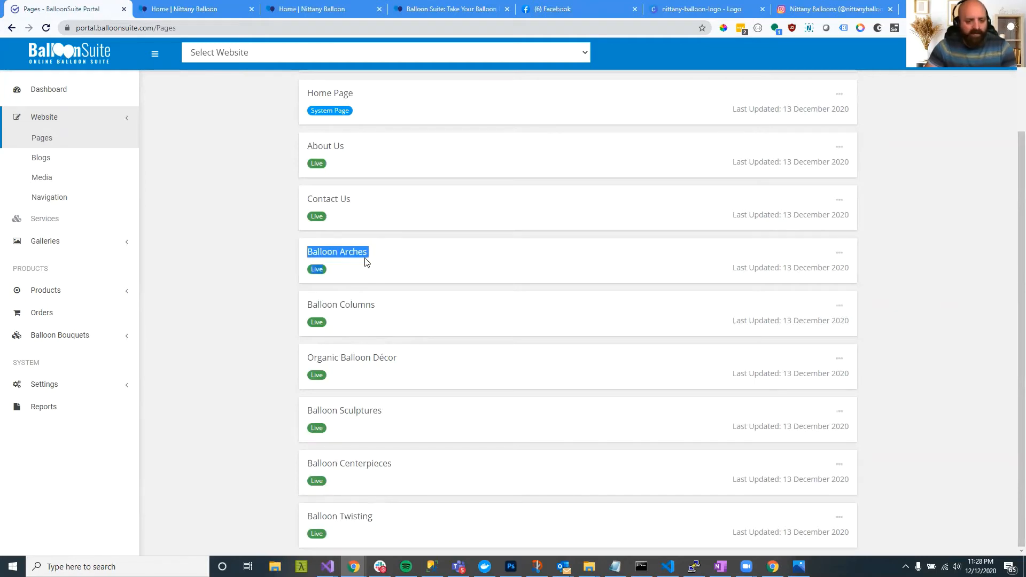
drag(377, 303, 324, 319)
drag(401, 363, 310, 363)
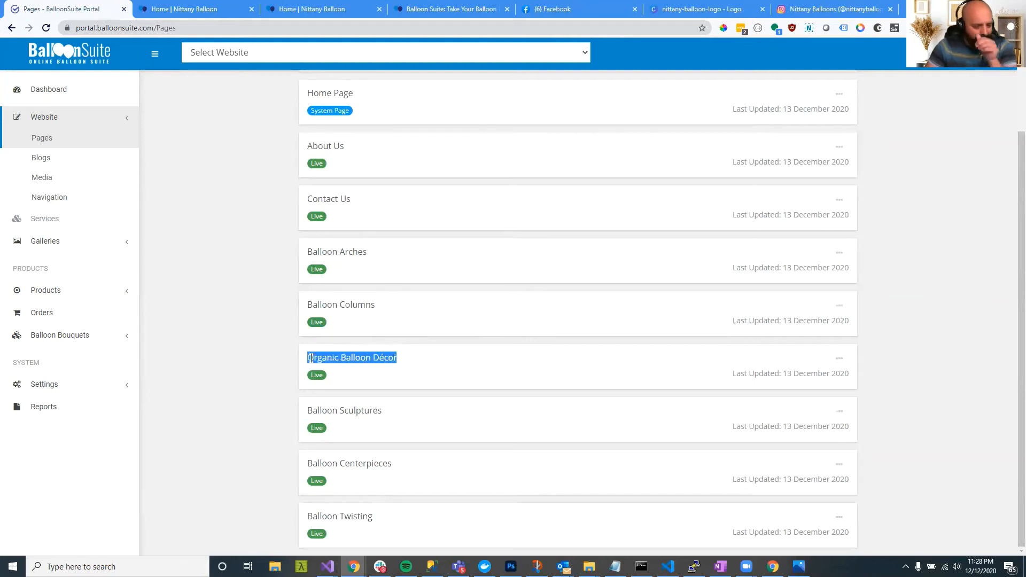
drag(382, 410, 312, 411)
click(310, 411)
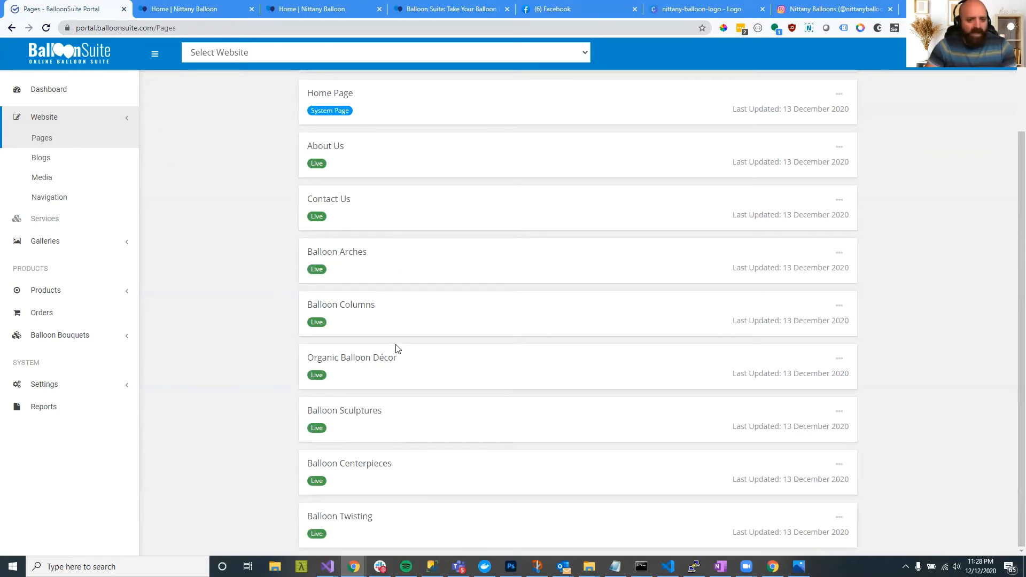
click(195, 9)
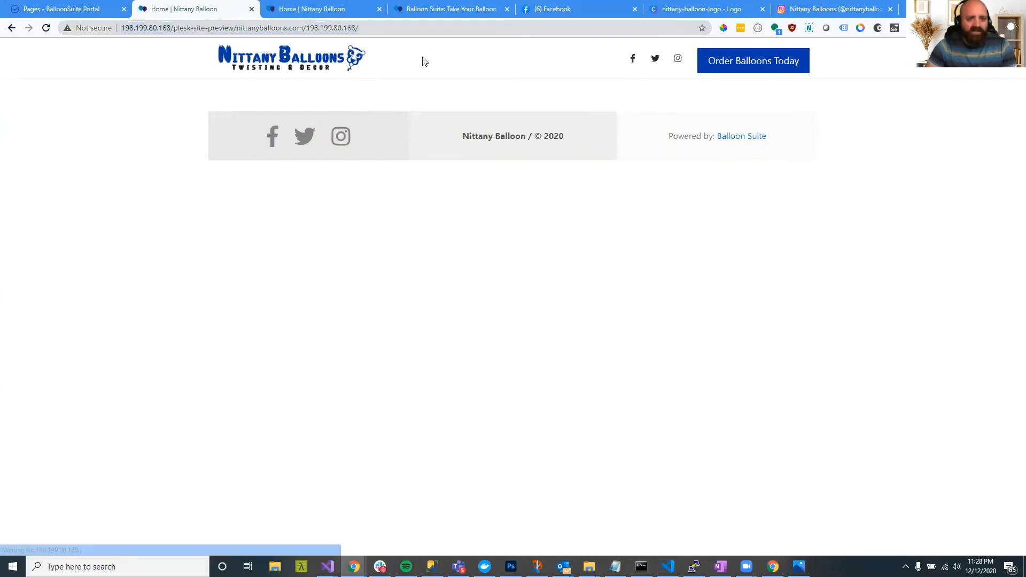
click(51, 12)
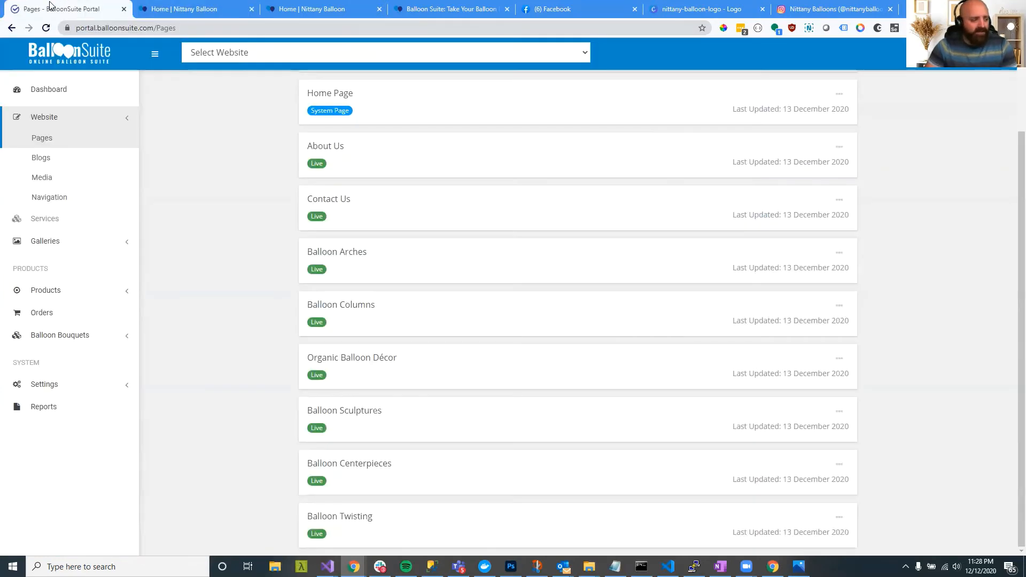
- Add a custom link named Balloon Decor with the path # to the site's header navigation
click(50, 197)
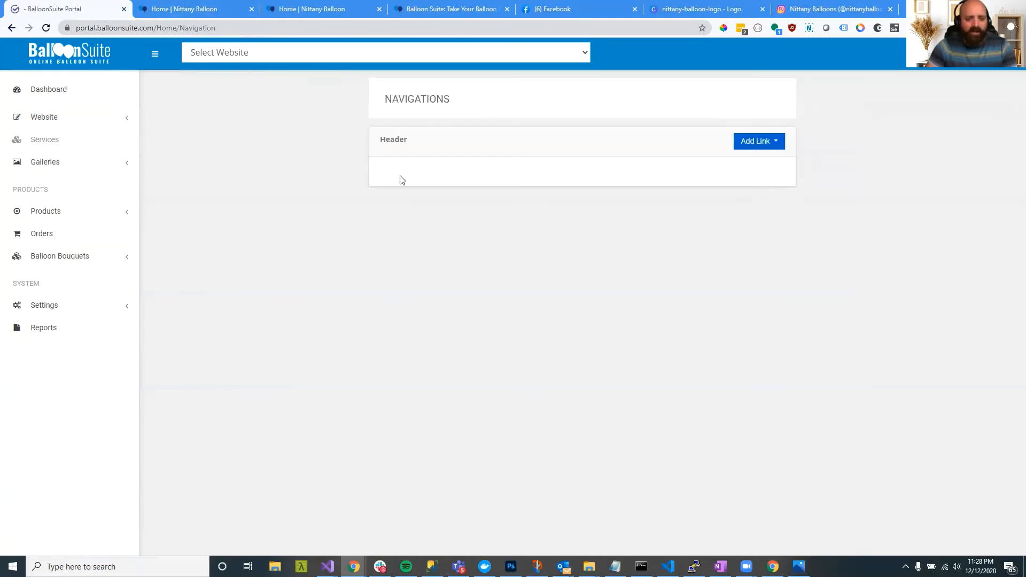
click(760, 147)
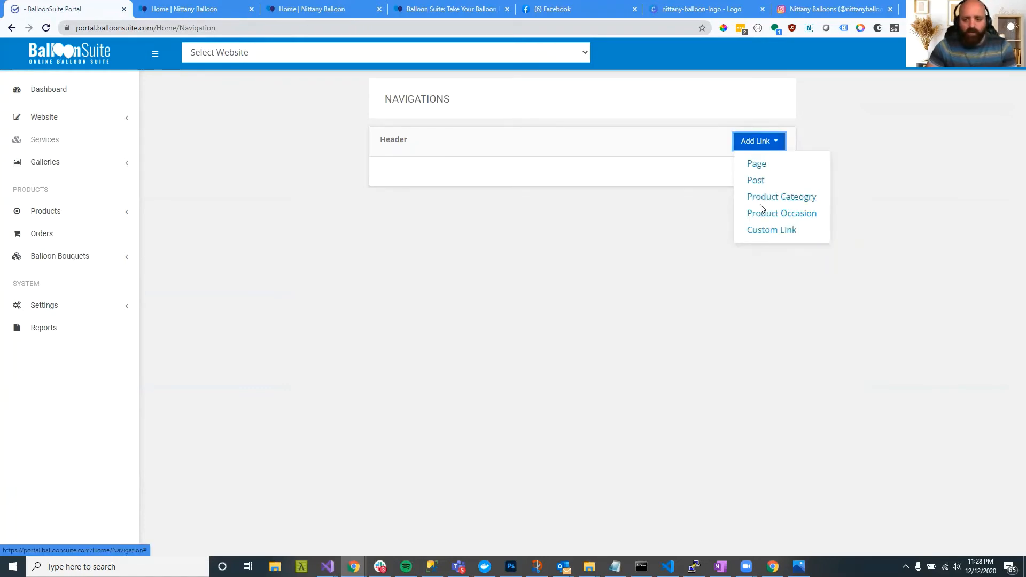
click(770, 230)
click(496, 134)
text(Ball)
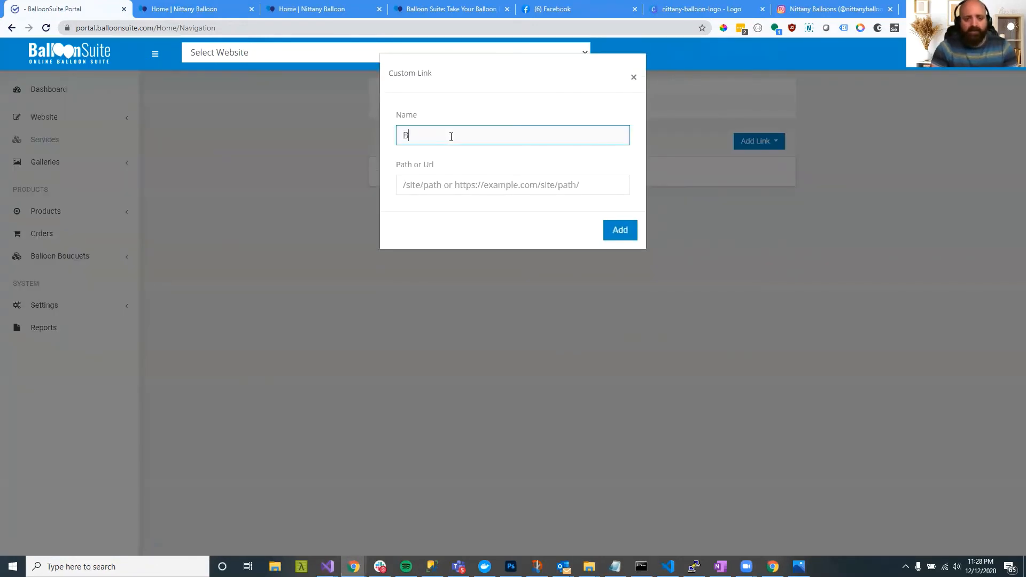
key(BackSpace)
key(BackSpace)
text(lloon )
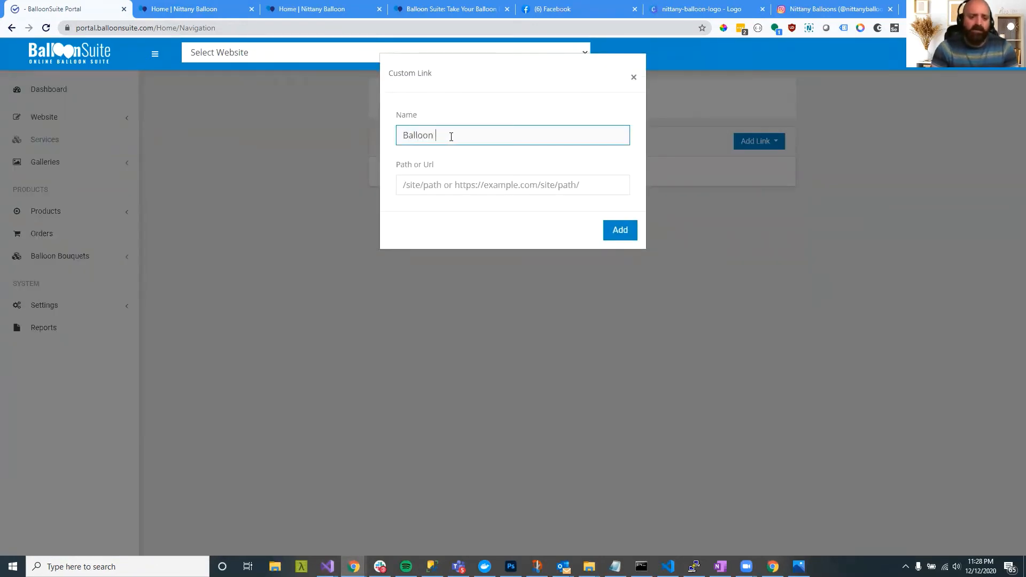
text(Decor)
key(Tab)
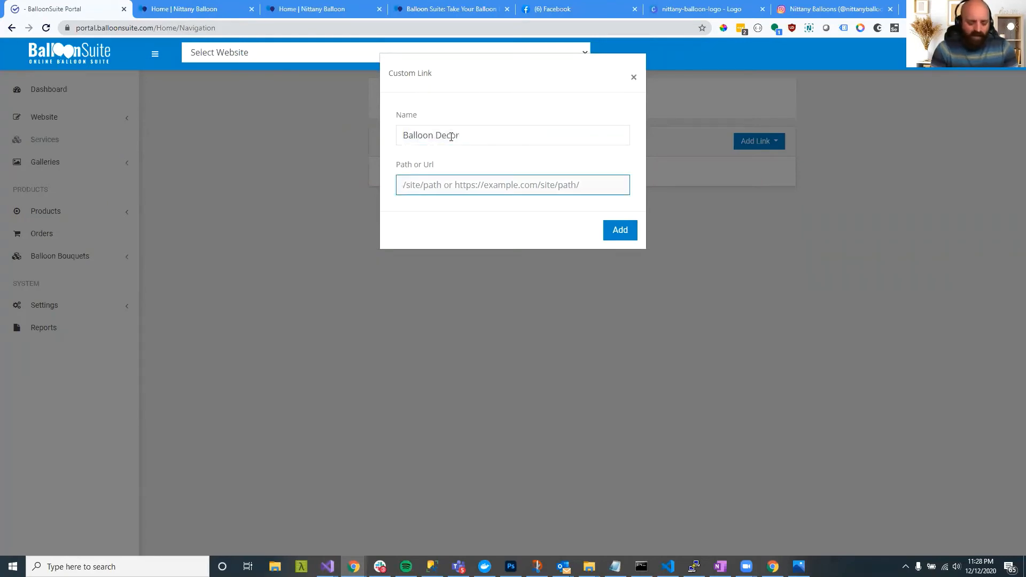
text(#)
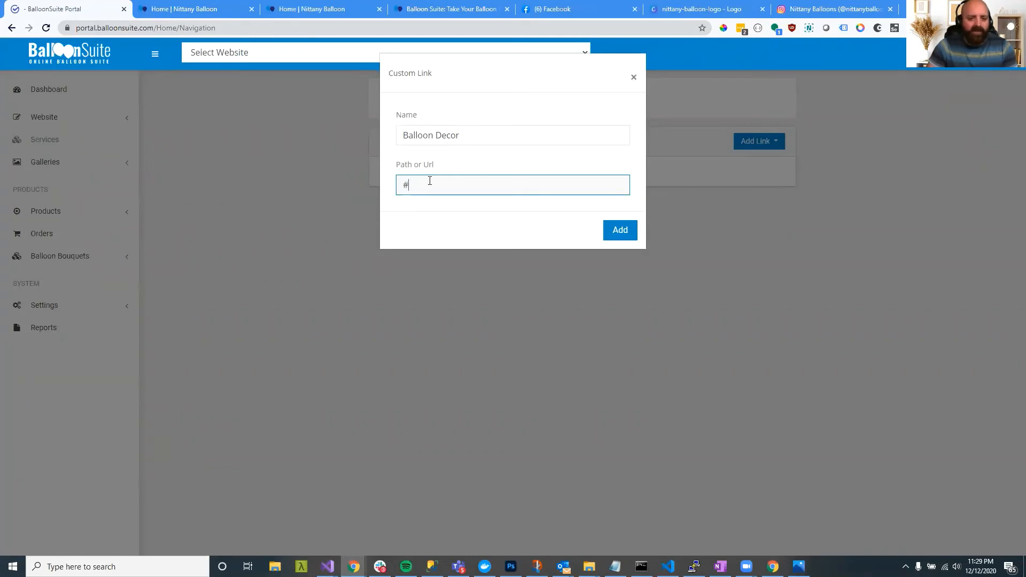
click(413, 188)
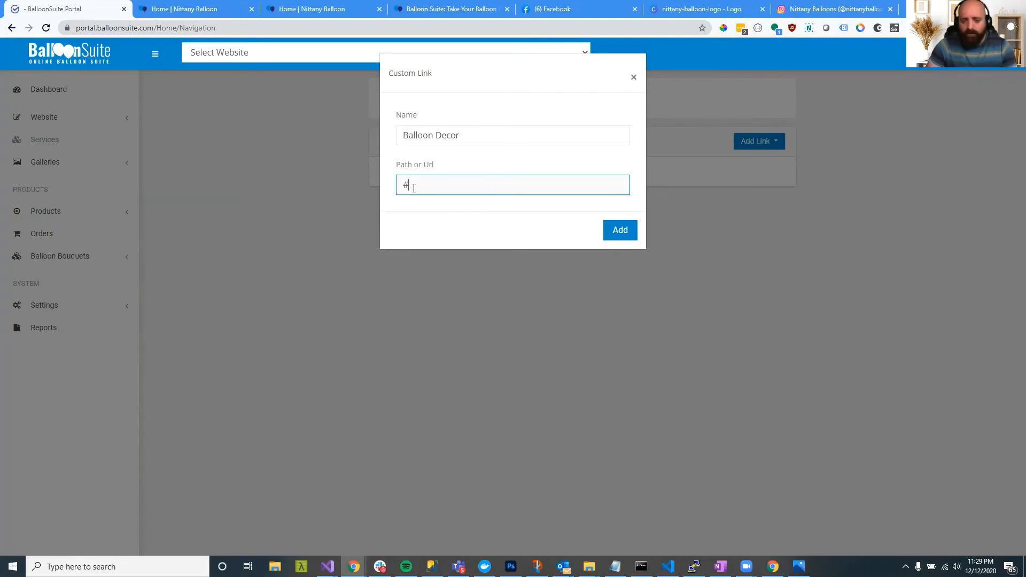
click(622, 233)
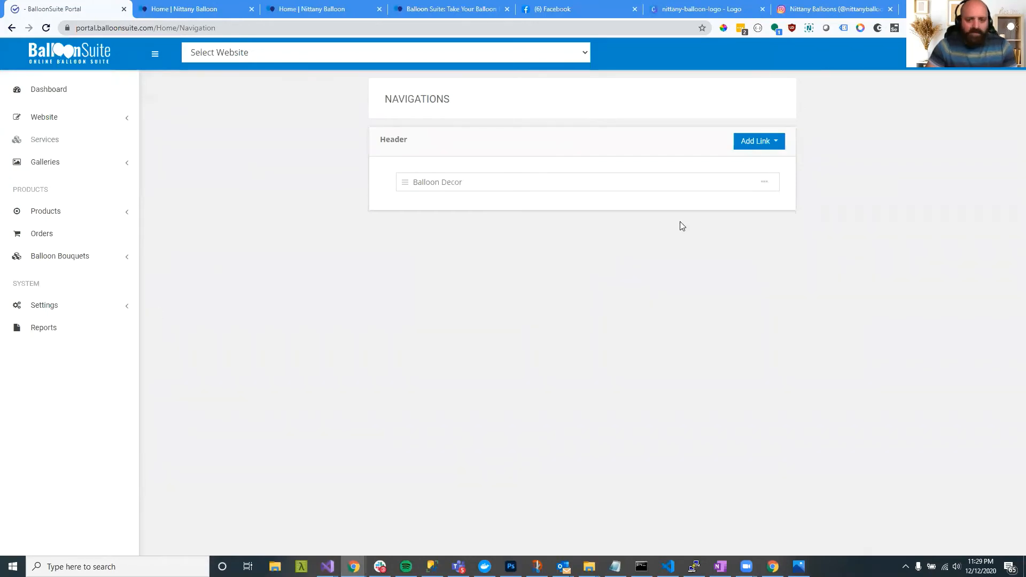
- Add a page link to the Balloon Arches page in the header navigation
click(741, 142)
click(756, 164)
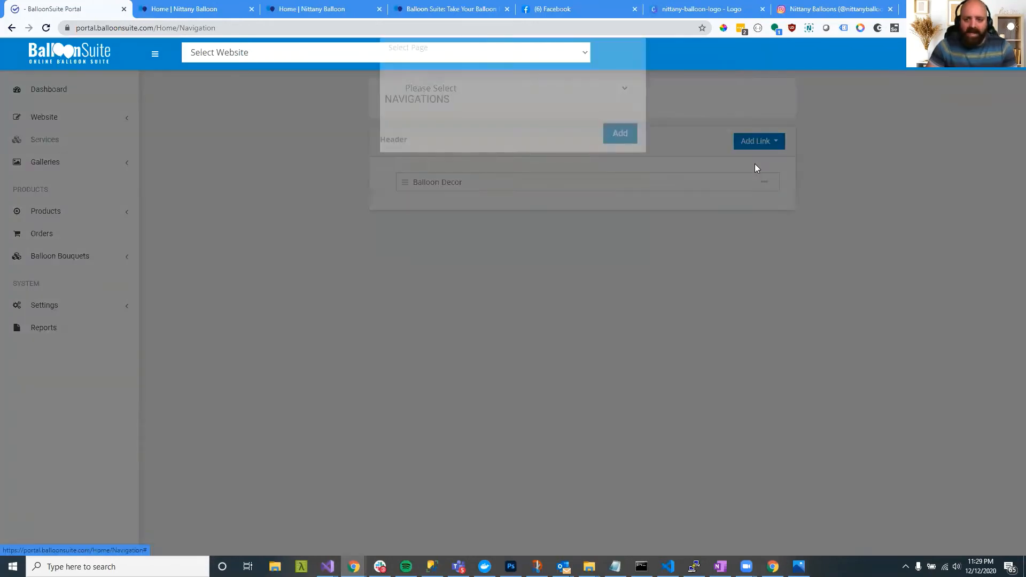
click(478, 115)
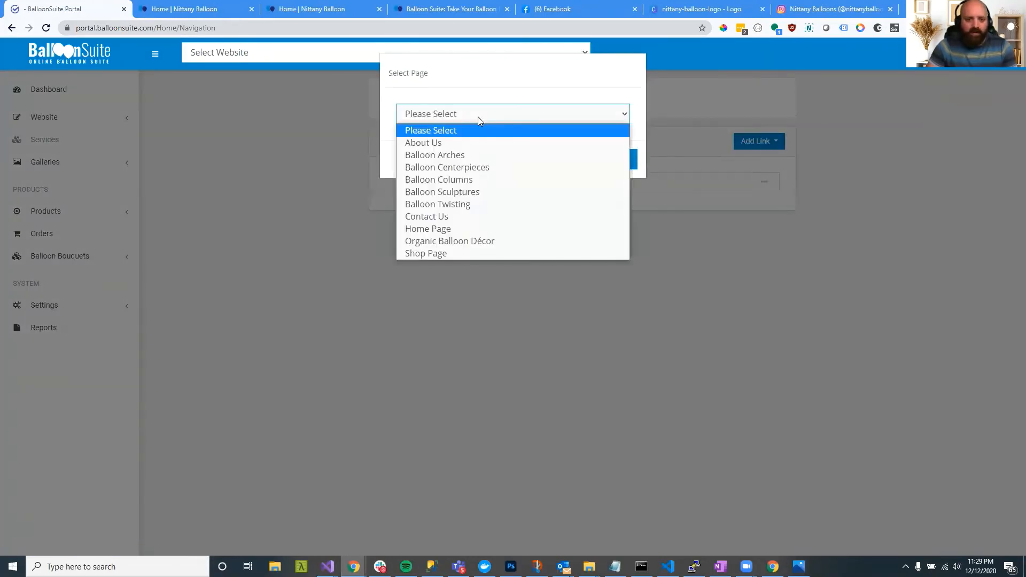
click(472, 155)
click(614, 161)
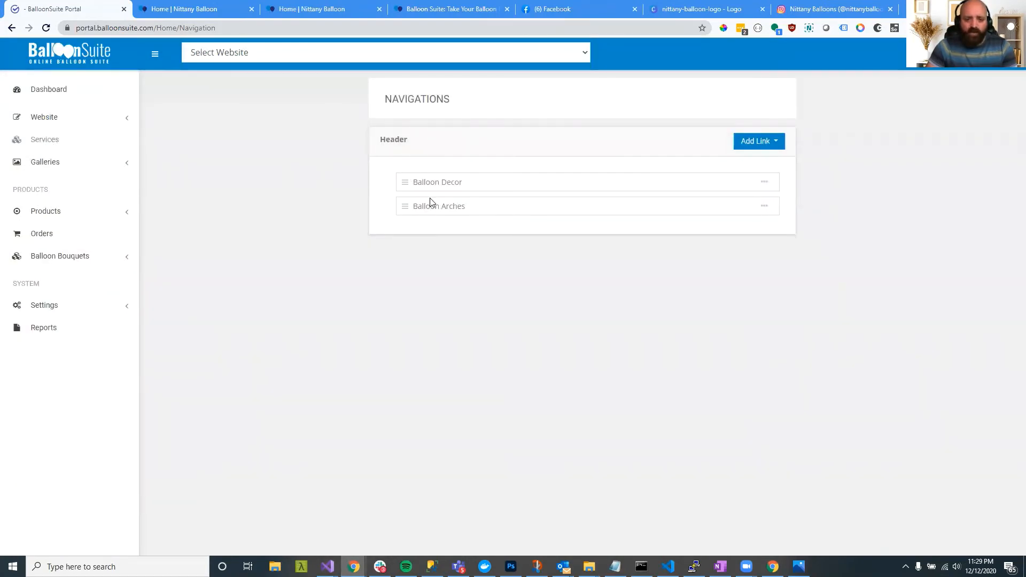
- Check the Balloon Decor and Balloon Arches header links on the Nittany Balloon site preview
click(221, 16)
click(273, 65)
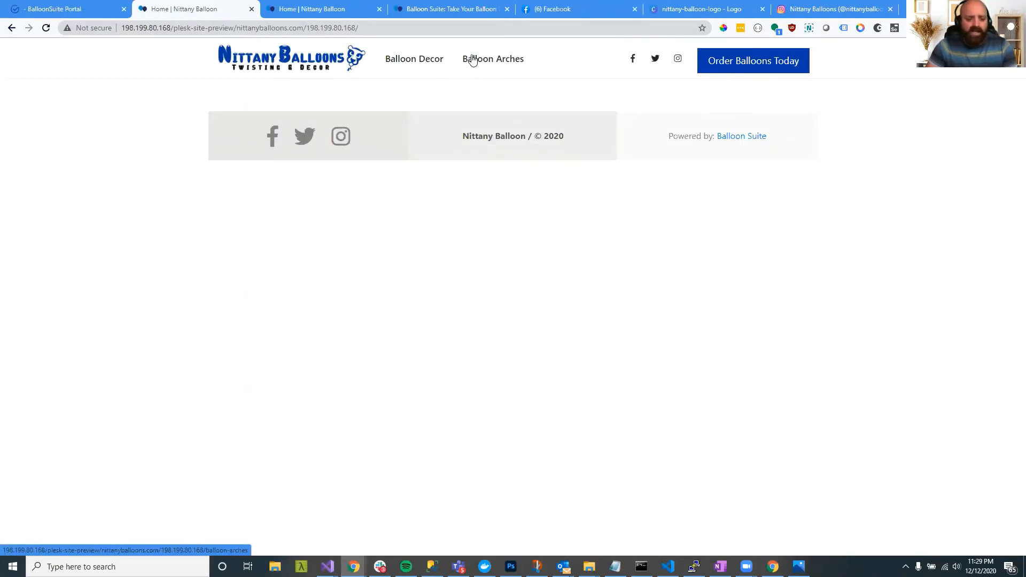
click(480, 60)
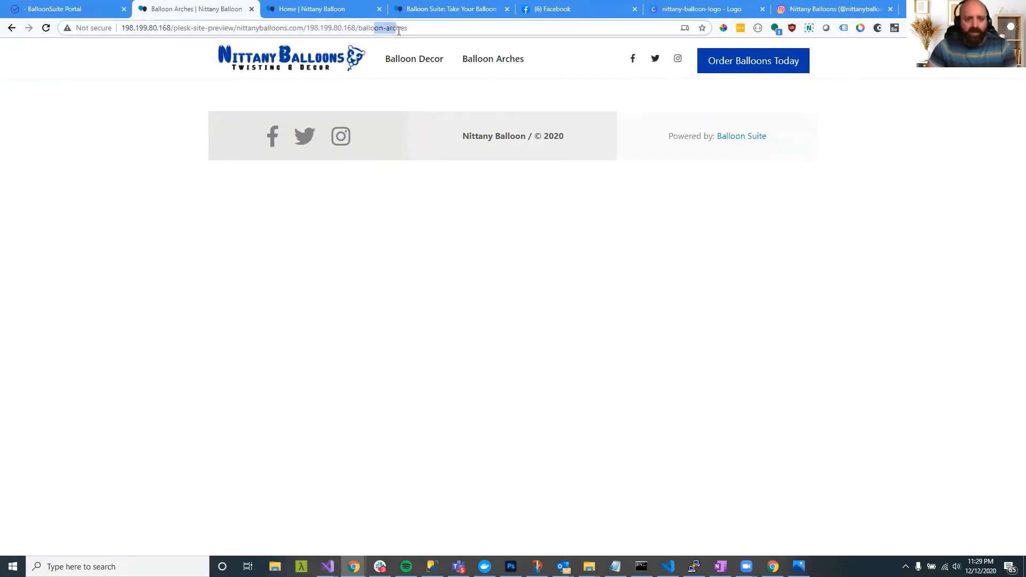
click(219, 64)
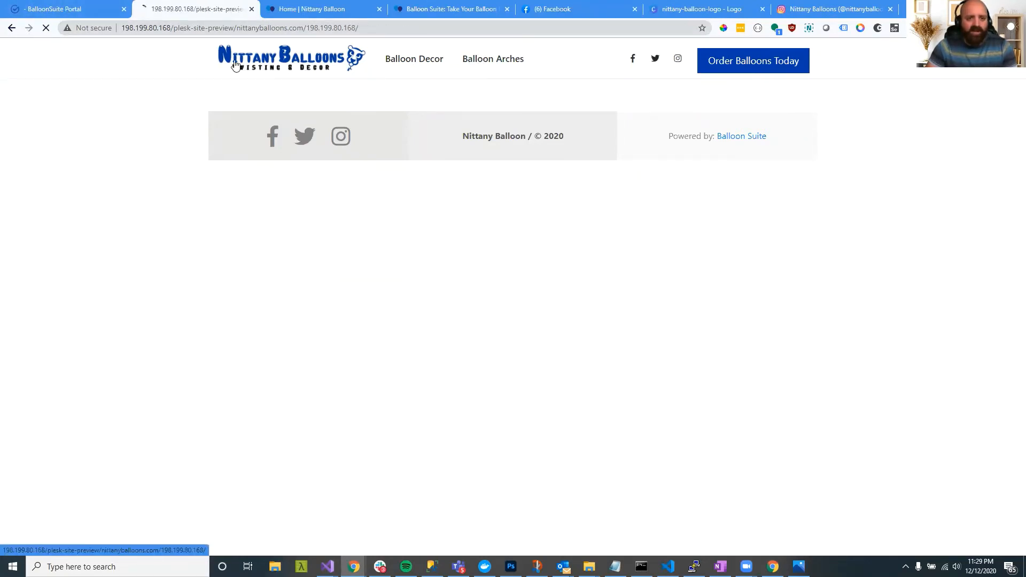
click(413, 60)
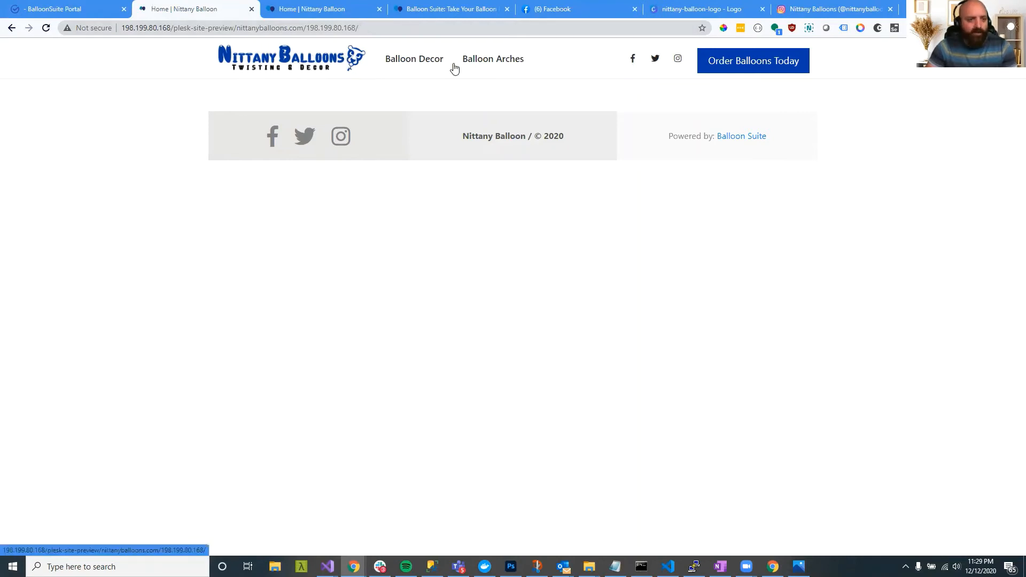
- Nest the Balloon Arches link under Balloon Decor in the portal's header navigation and test the dropdown on the reloaded site preview
click(41, 6)
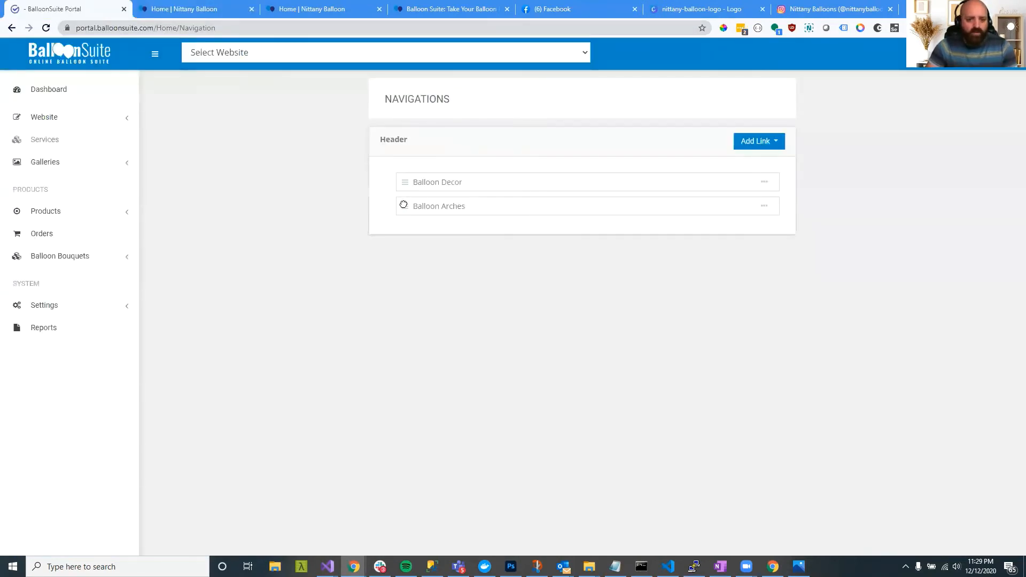
drag(403, 204, 423, 191)
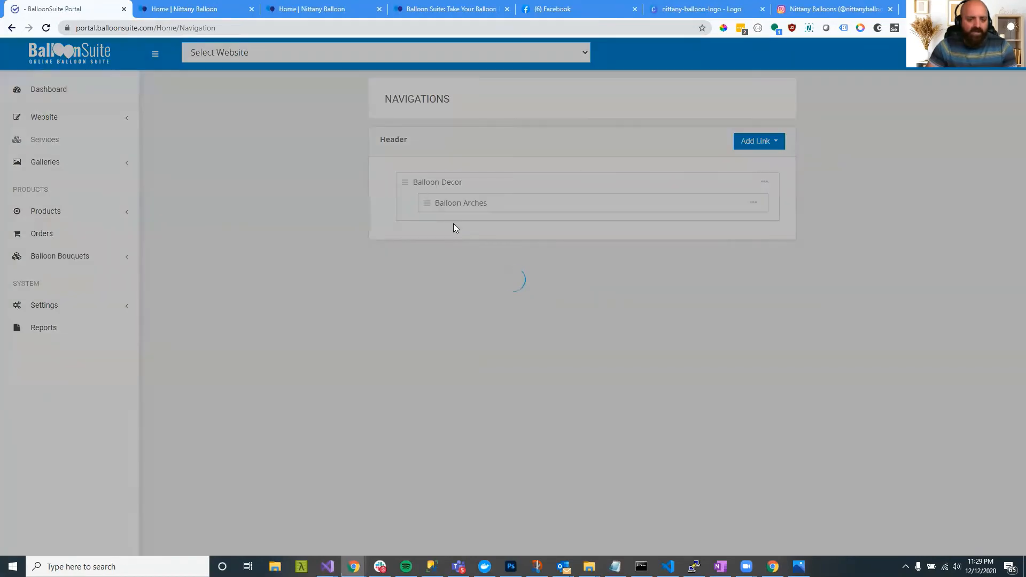
click(195, 11)
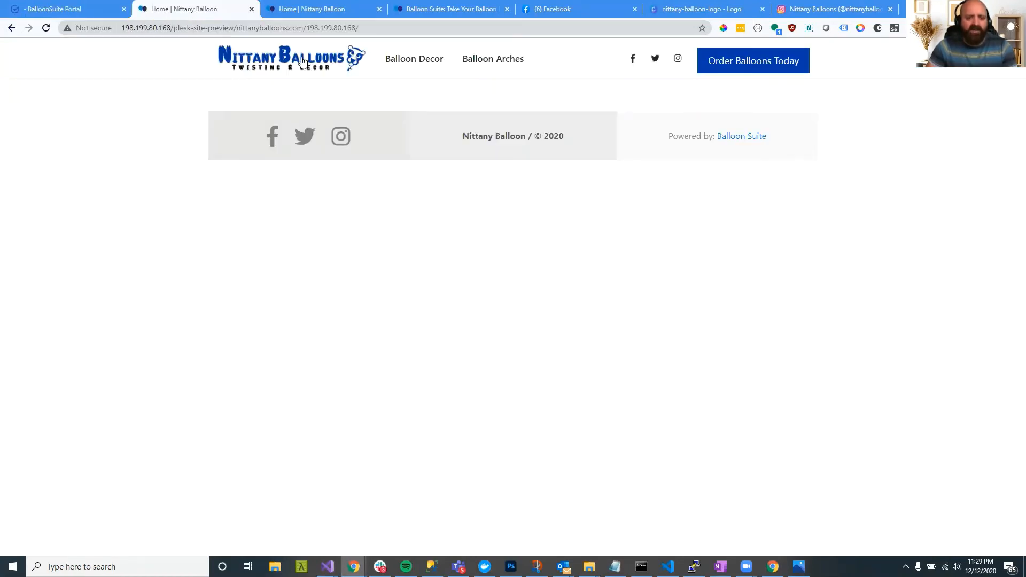
click(46, 28)
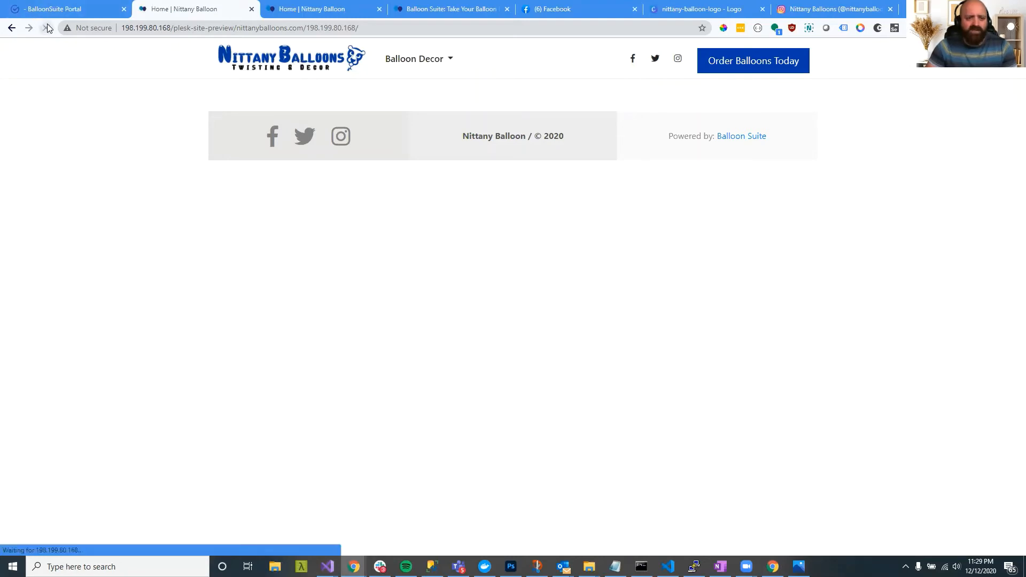
click(419, 60)
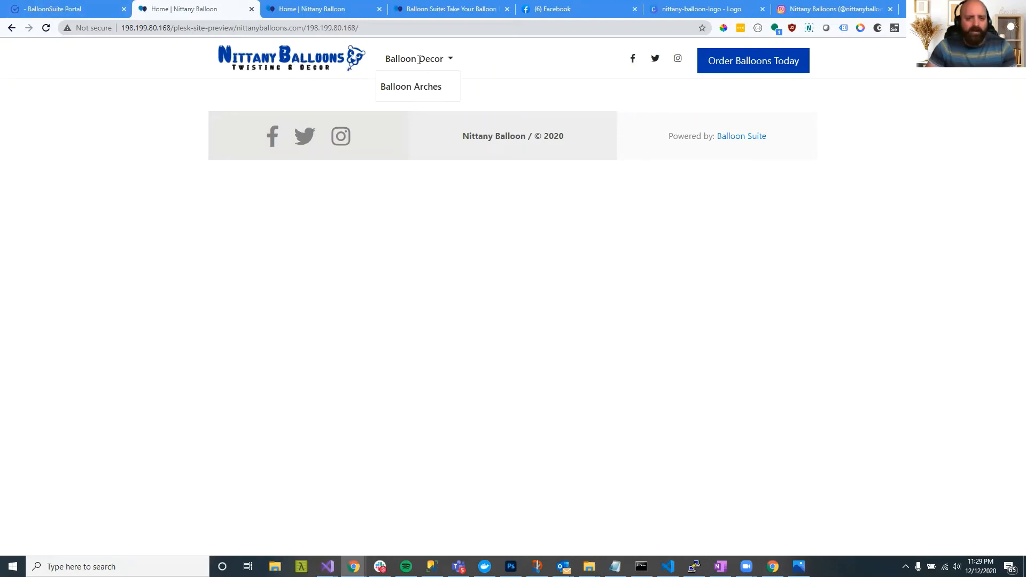
click(423, 88)
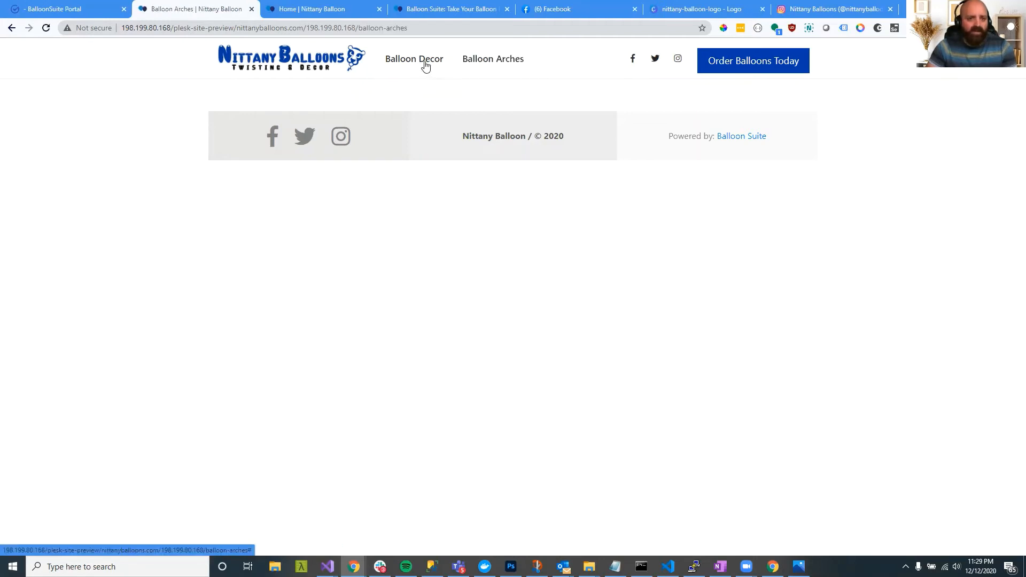
- Test how the Balloon Decor parent item and its Balloon Arches sublink behave on the preview's home and Balloon Arches pages
click(286, 64)
click(419, 59)
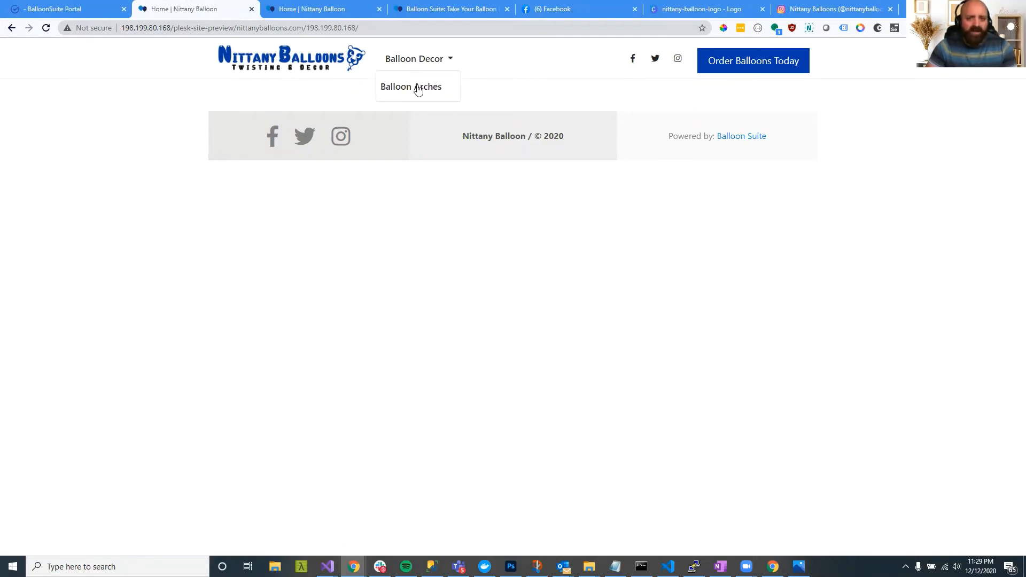
click(419, 87)
click(45, 28)
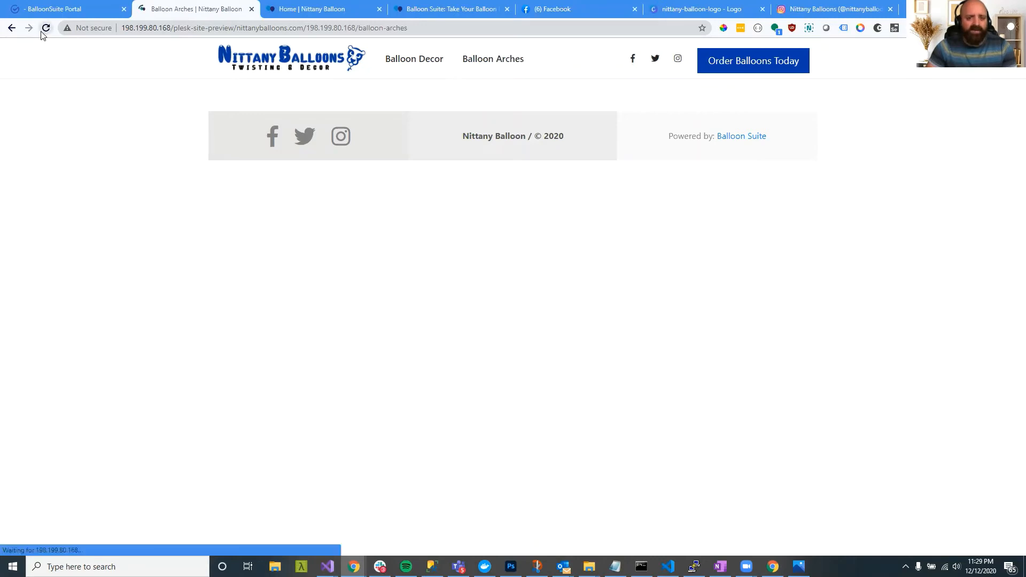
click(414, 59)
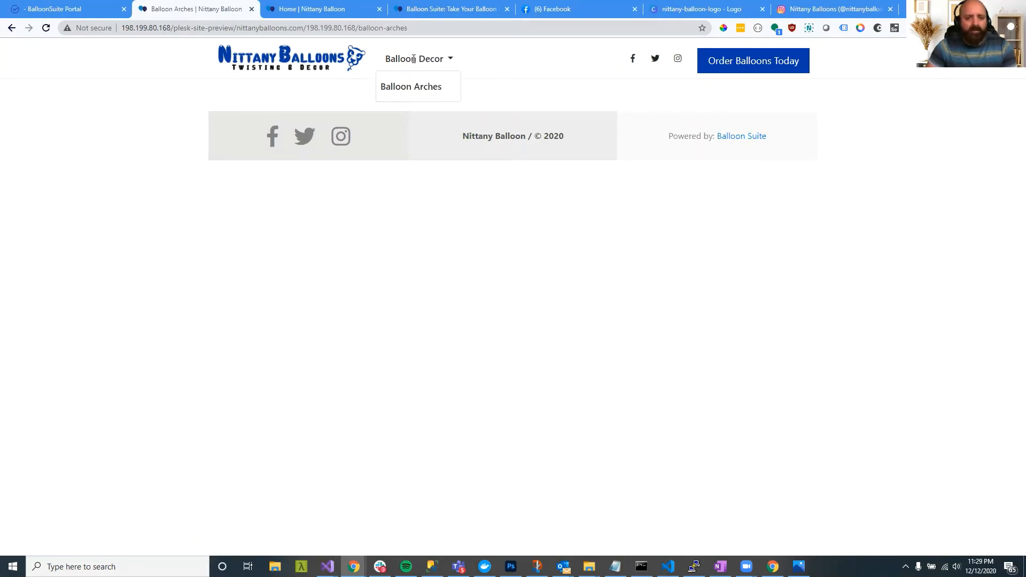
click(428, 60)
double_click(427, 59)
triple_click(433, 60)
click(436, 59)
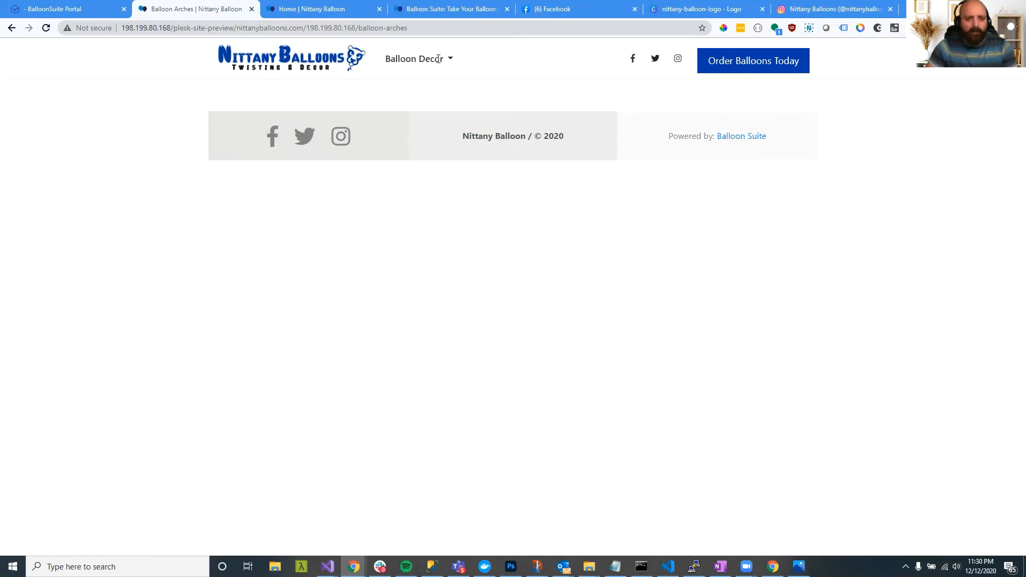
double_click(435, 58)
triple_click(433, 59)
click(432, 59)
click(432, 59)
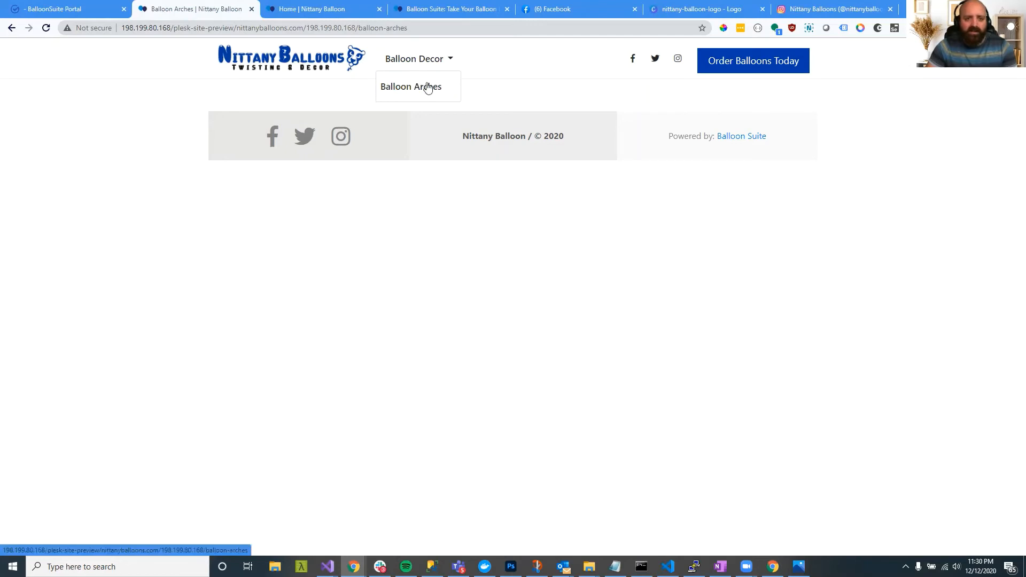
- Move the Balloon Arches link above Balloon Decor in the portal's header navigation and nest Balloon Decor beneath it
click(53, 8)
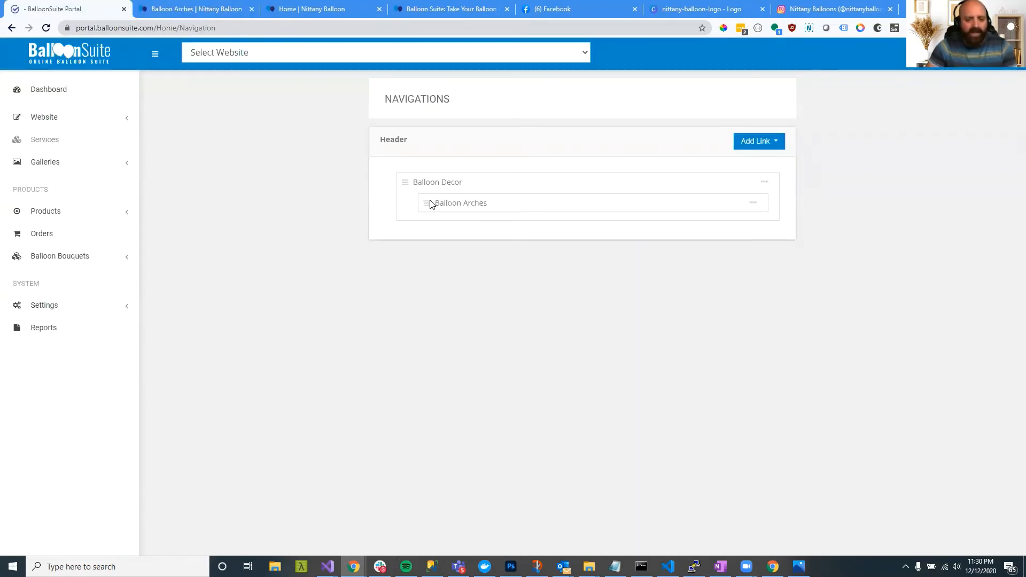
drag(431, 203, 414, 168)
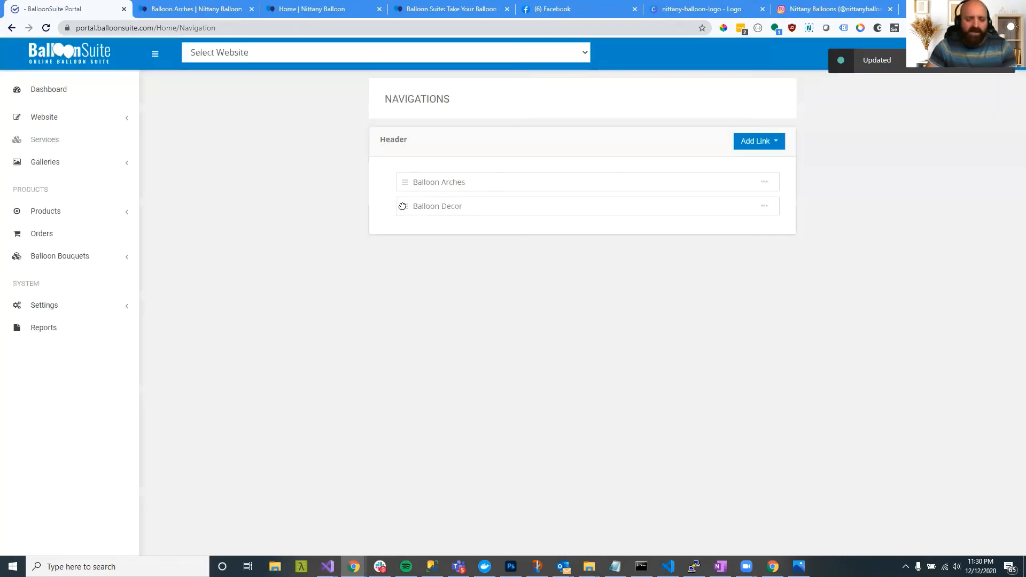
drag(402, 206, 421, 188)
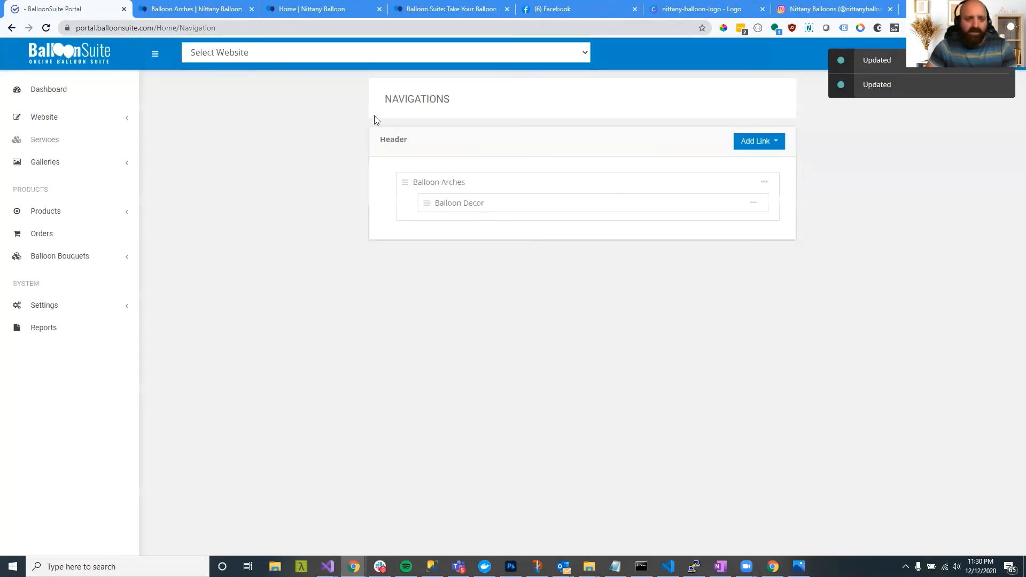
- Examine the reversed Balloon Arches dropdown and its Balloon Decor sublink on the site preview, and return to the portal's navigation page
click(207, 15)
click(282, 73)
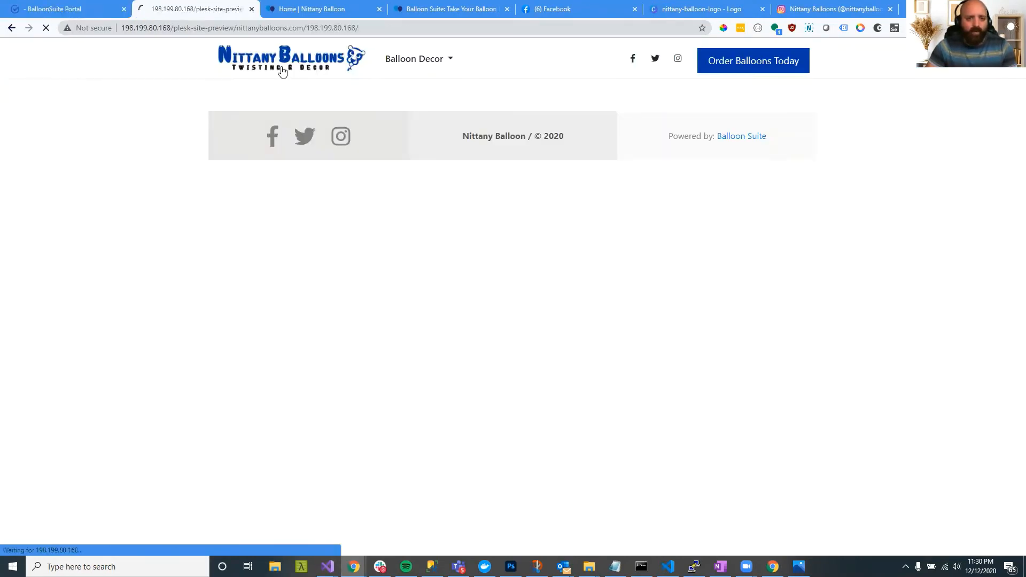
mouse_move(427, 62)
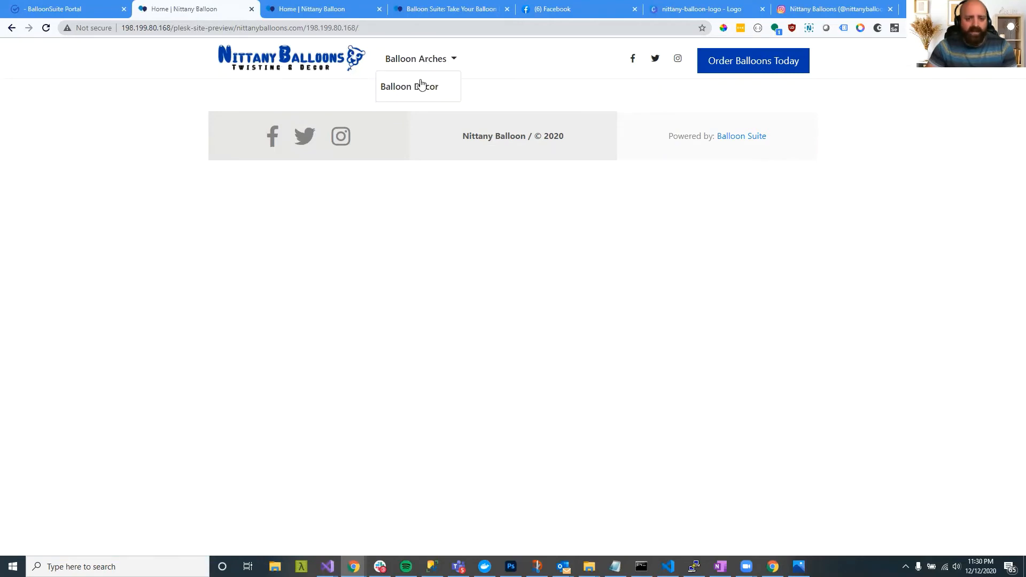
click(419, 89)
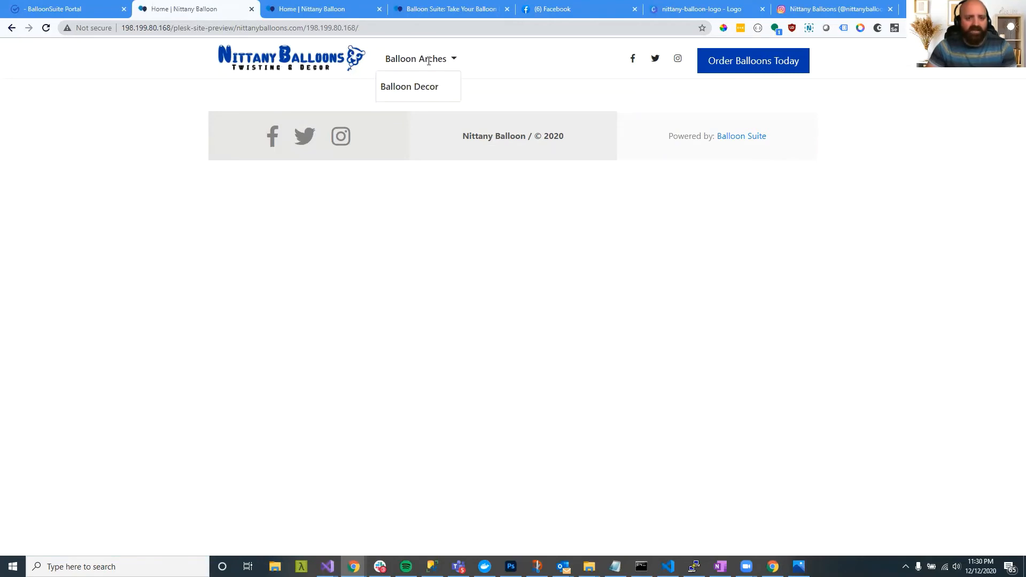
click(416, 91)
click(416, 92)
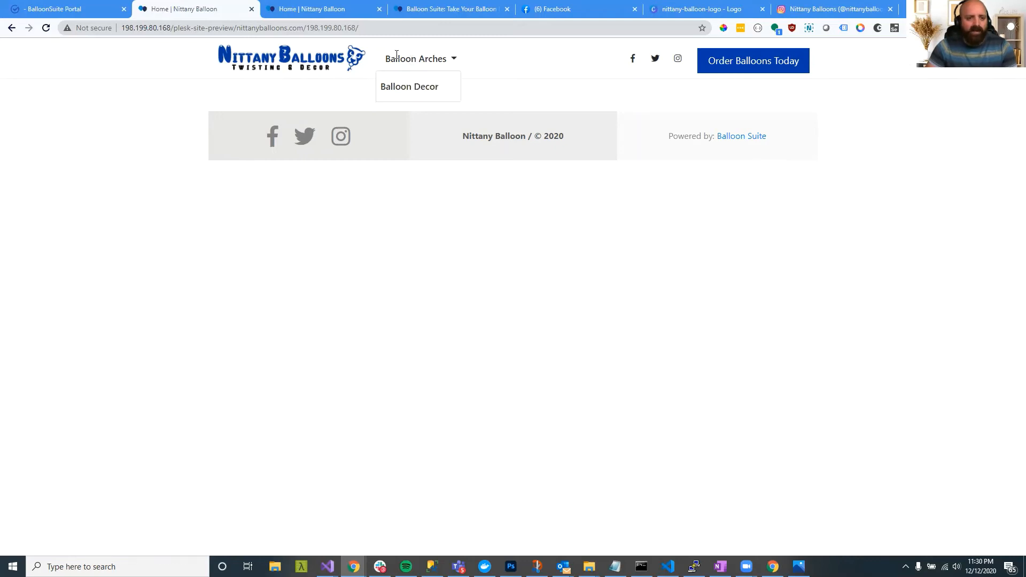
triple_click(403, 59)
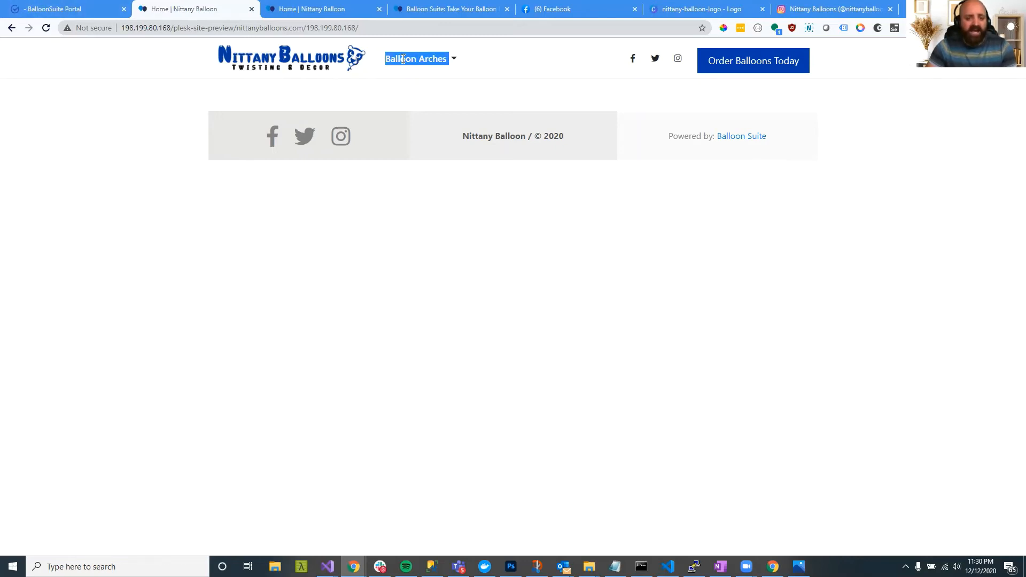
click(98, 9)
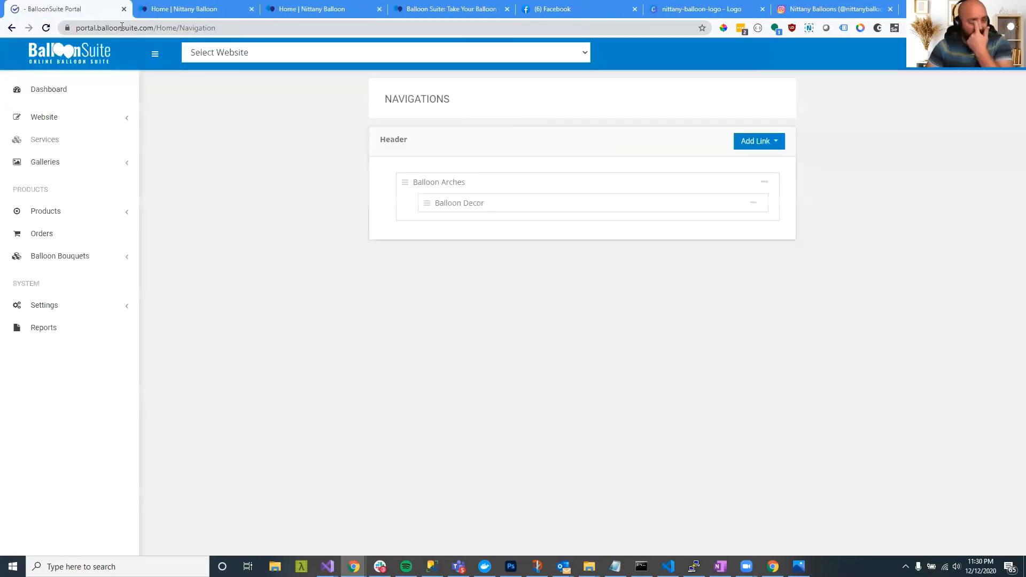
- Move Balloon Decor back above Balloon Arches, nest Balloon Arches beneath it in the header navigation, and switch to the site preview
drag(427, 202, 419, 171)
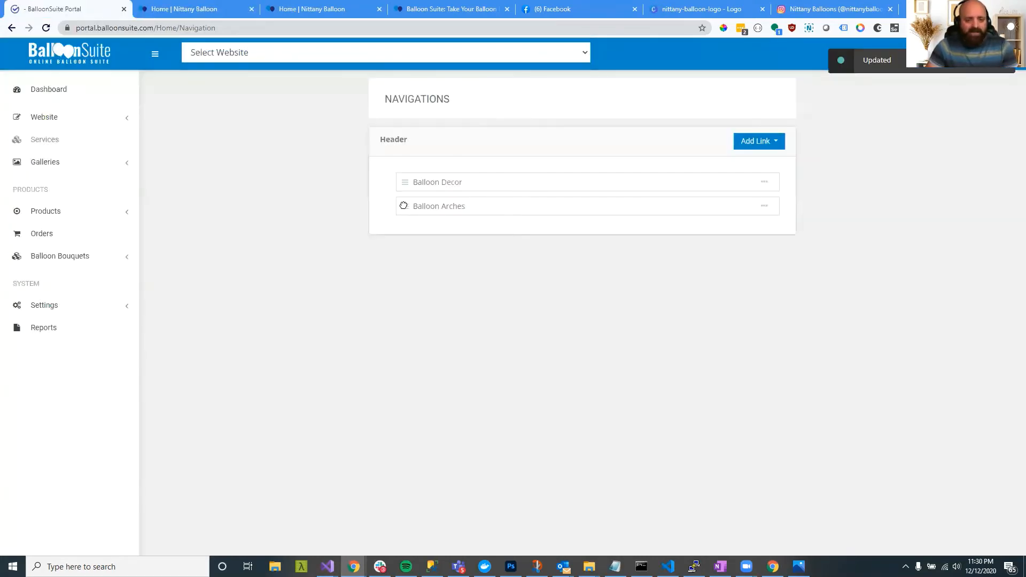
drag(403, 205, 420, 190)
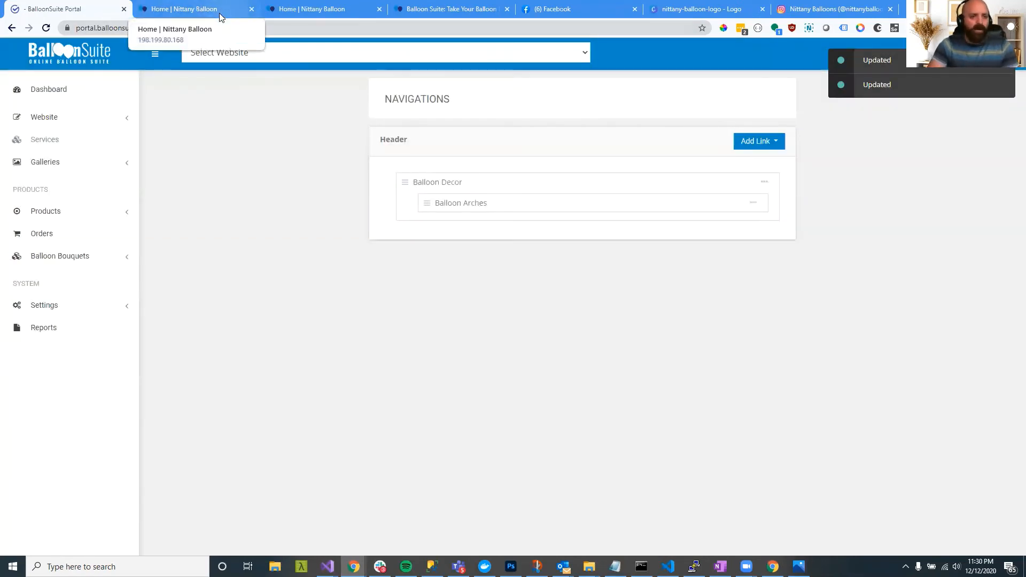
click(219, 13)
- Test how the Balloon Arches parent item in the preview's header responds when its label is selected and its dropdown opened and closed
click(279, 60)
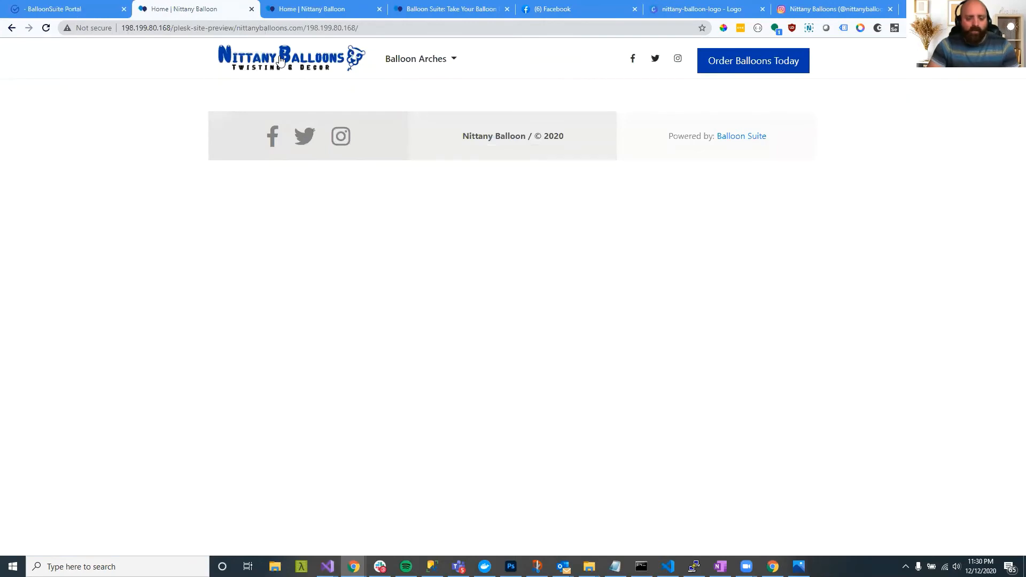
click(431, 60)
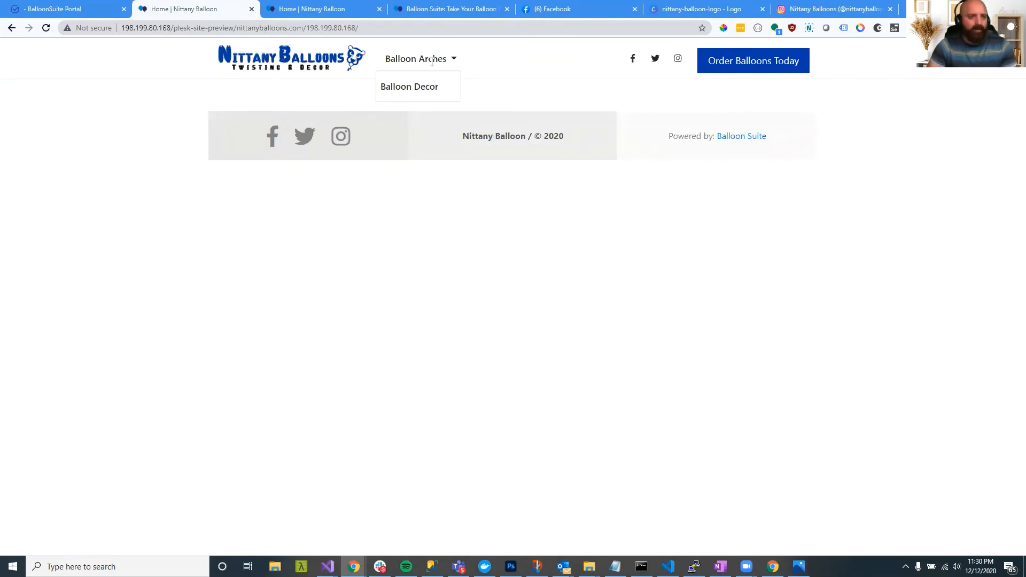
click(418, 58)
click(391, 59)
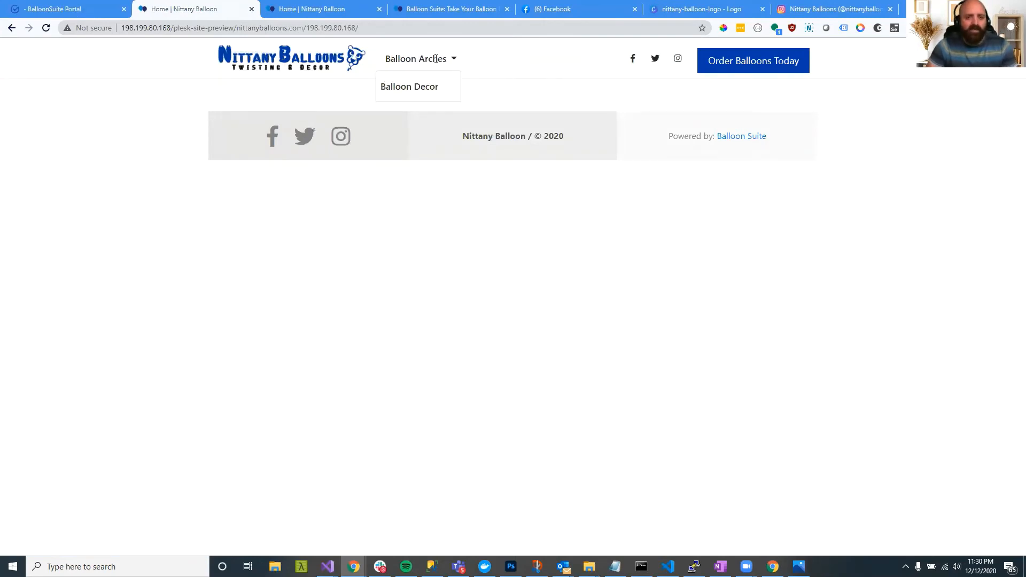
click(417, 58)
click(444, 59)
click(387, 59)
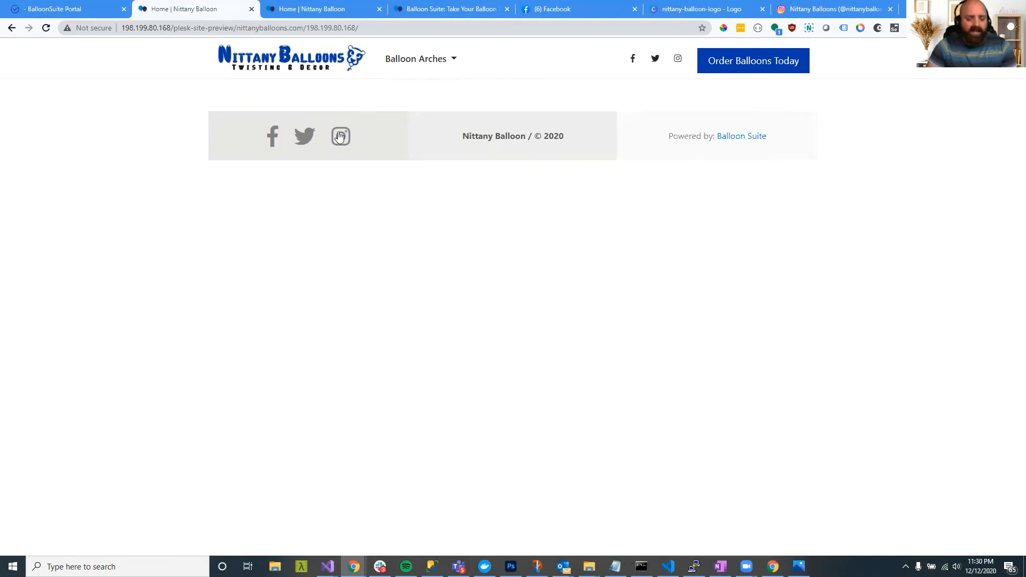
click(431, 59)
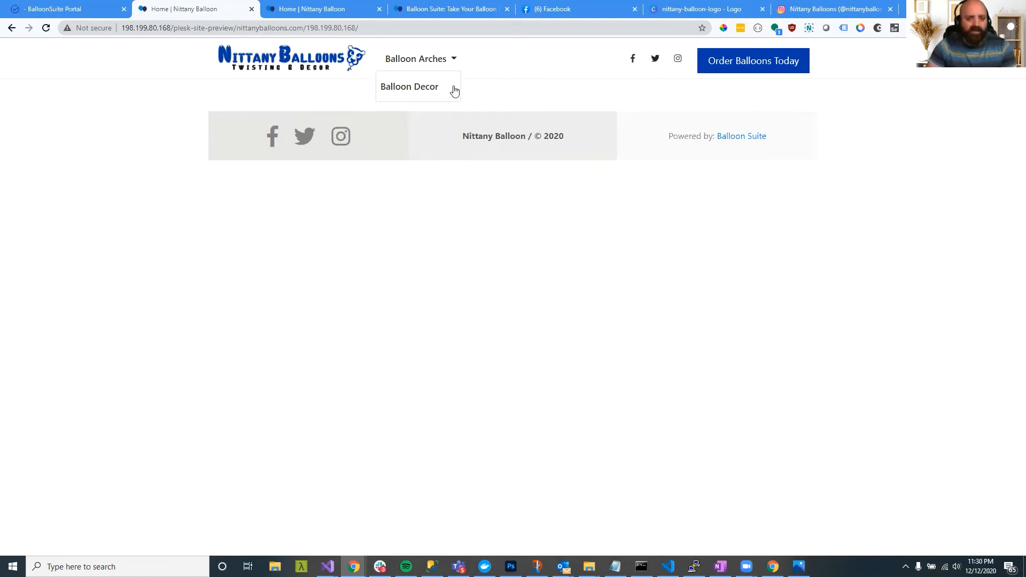
click(419, 62)
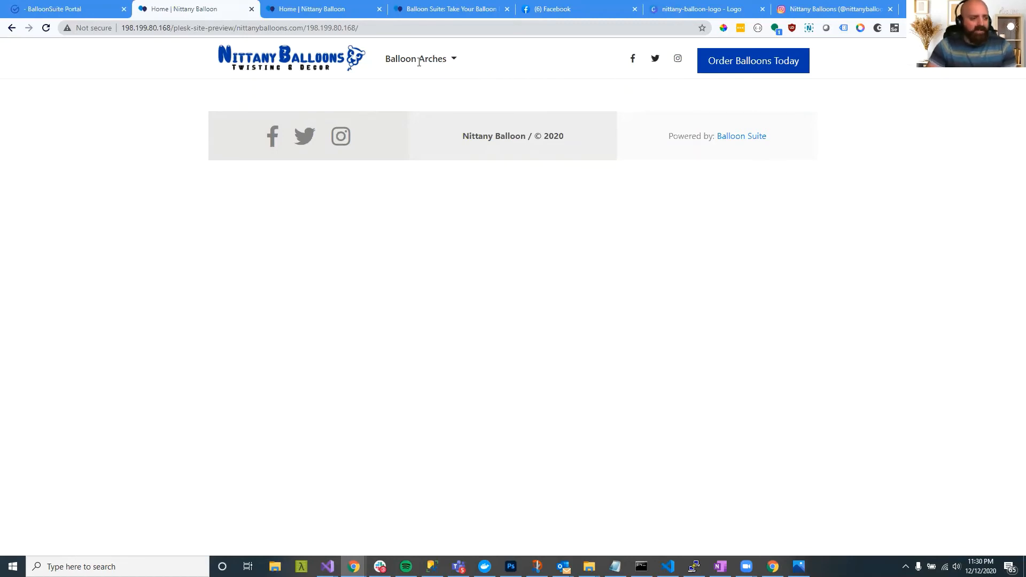
click(422, 62)
click(425, 61)
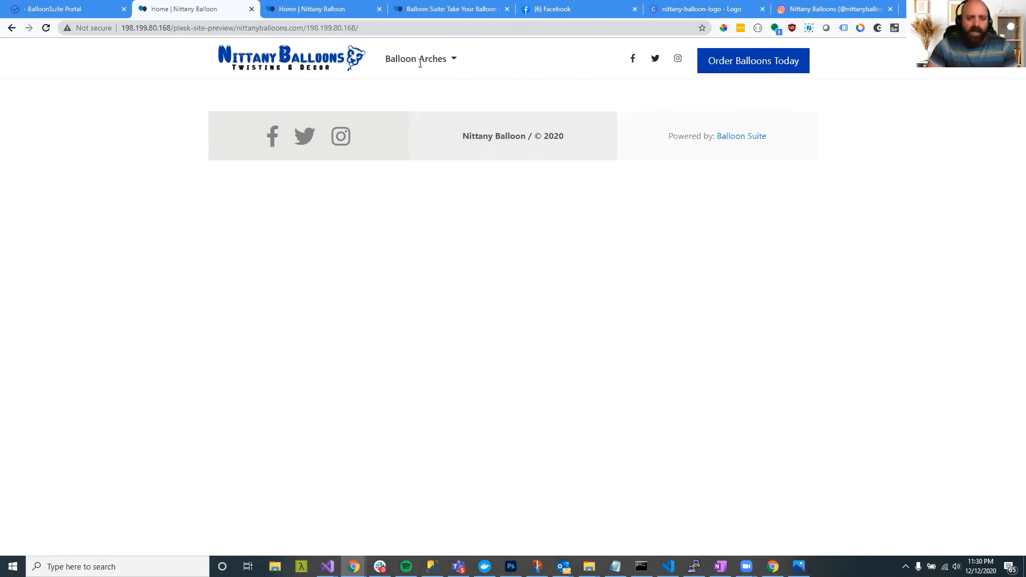
click(427, 61)
double_click(429, 60)
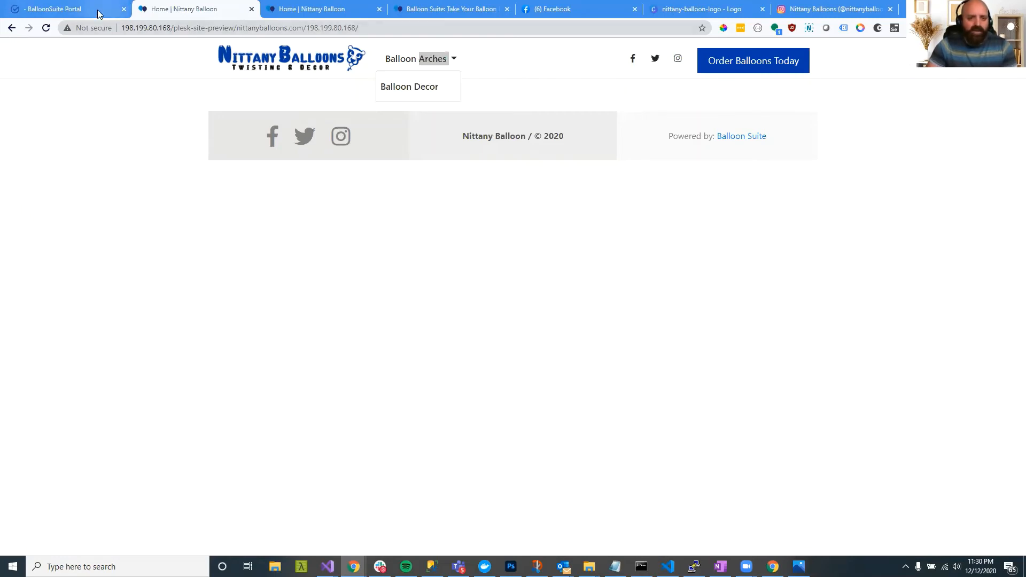
- Reload the site preview to check the header navigation with Balloon Decor as the parent item
click(109, 15)
click(150, 21)
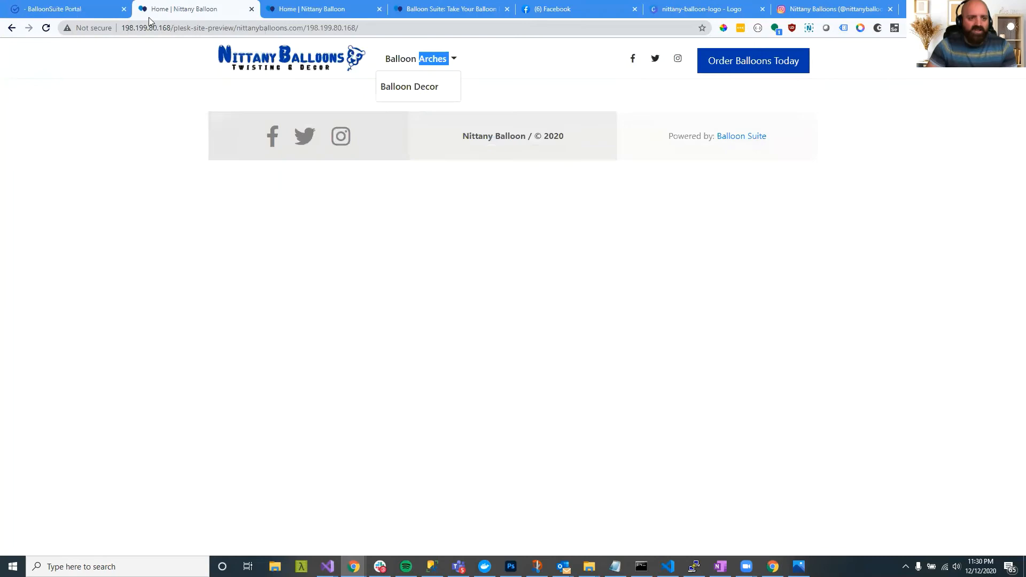
click(47, 27)
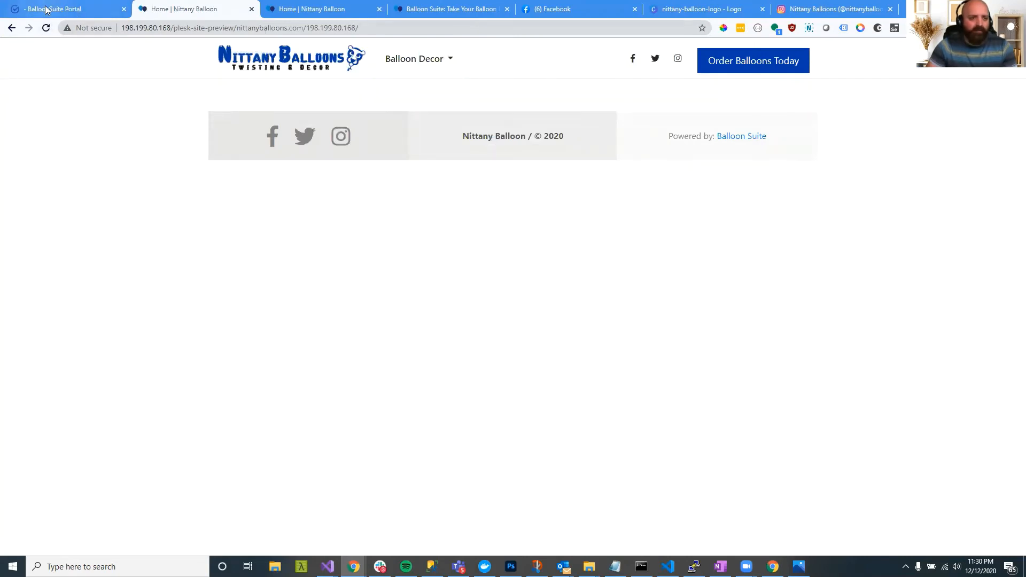
- Return to the portal's navigation page and add a page link for Balloon Centerpieces to the header
click(46, 10)
click(761, 144)
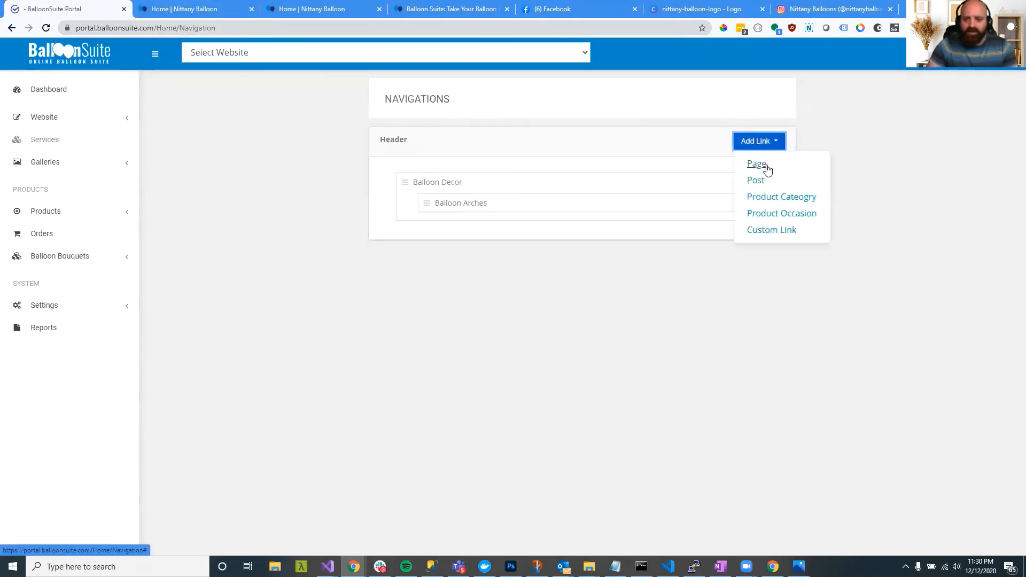
click(756, 164)
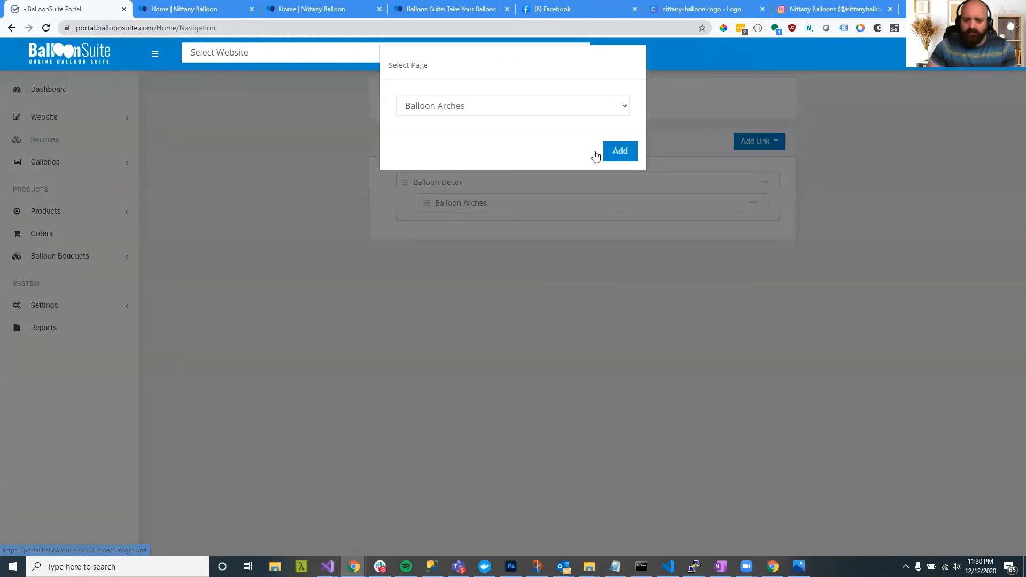
click(500, 115)
click(473, 165)
click(619, 160)
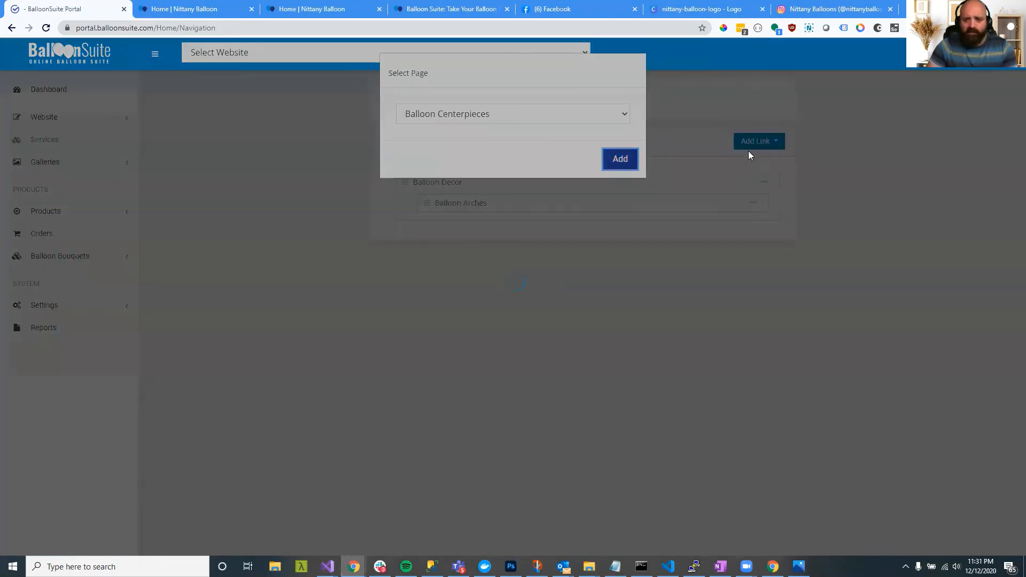
- Add a page link for Balloon Columns to the header navigation
click(752, 144)
click(749, 166)
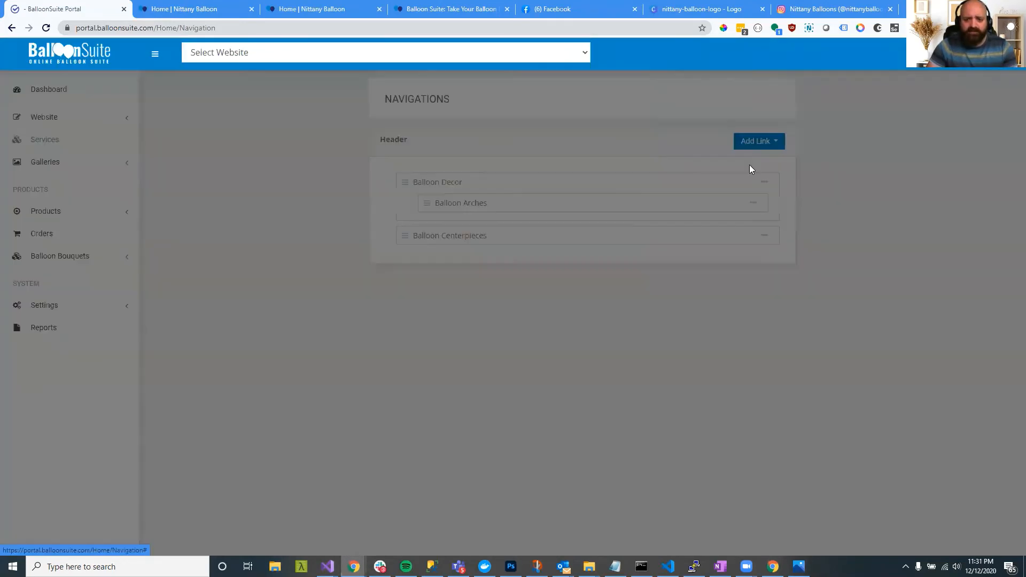
click(499, 117)
click(480, 178)
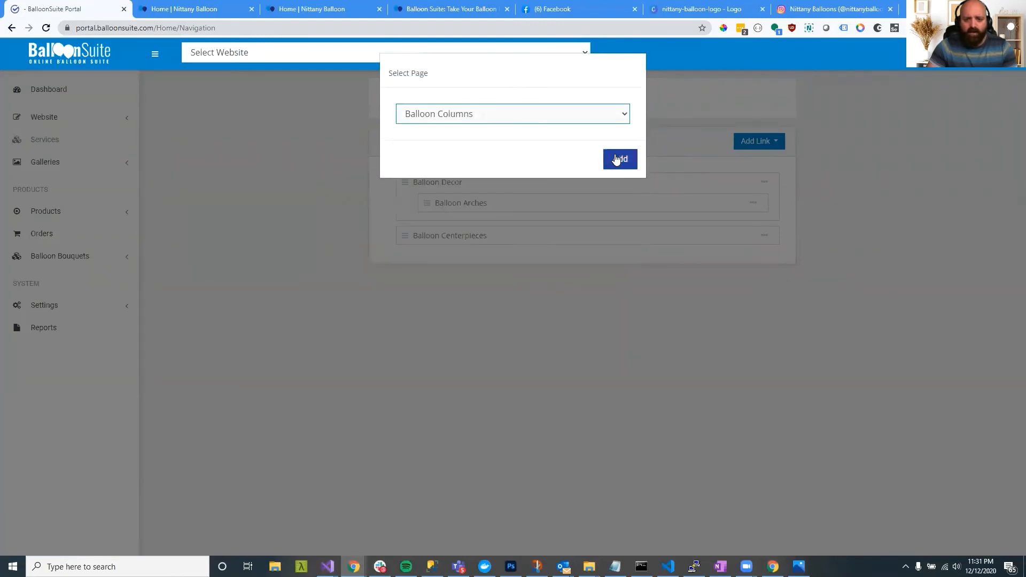
click(619, 159)
- Add a page link for Balloon Sculptures to the header navigation
click(763, 142)
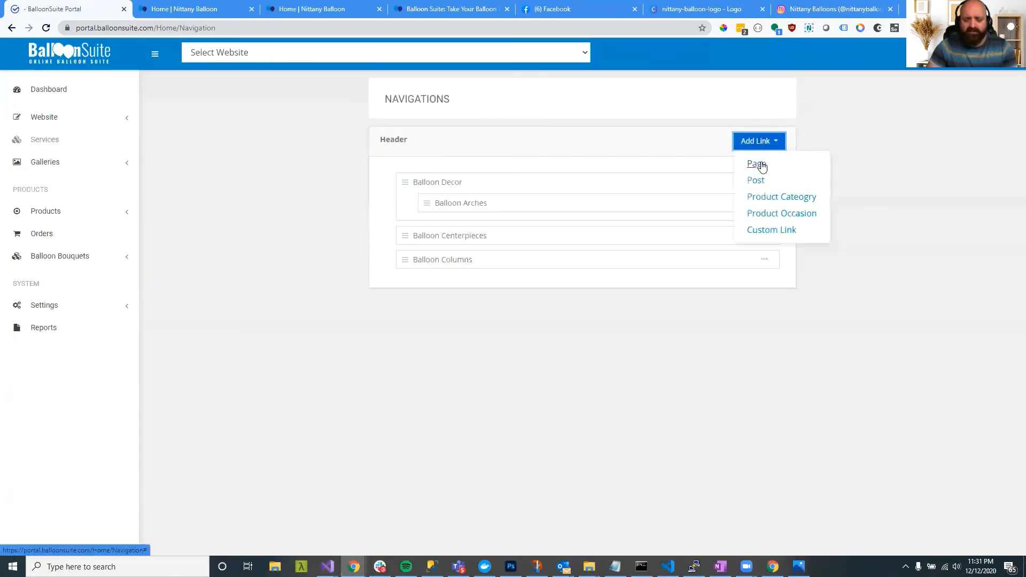
click(757, 164)
click(511, 114)
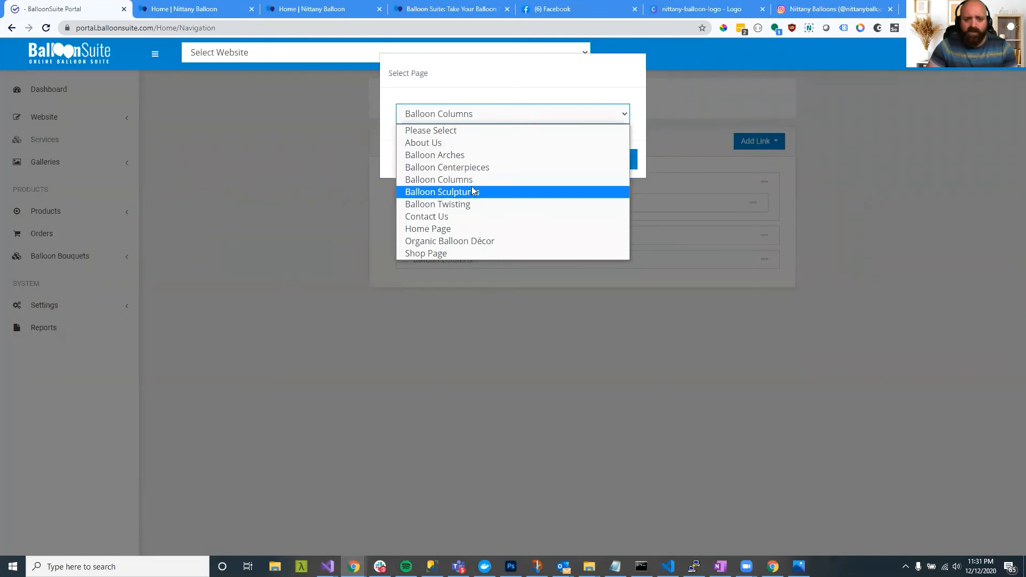
click(472, 191)
click(621, 161)
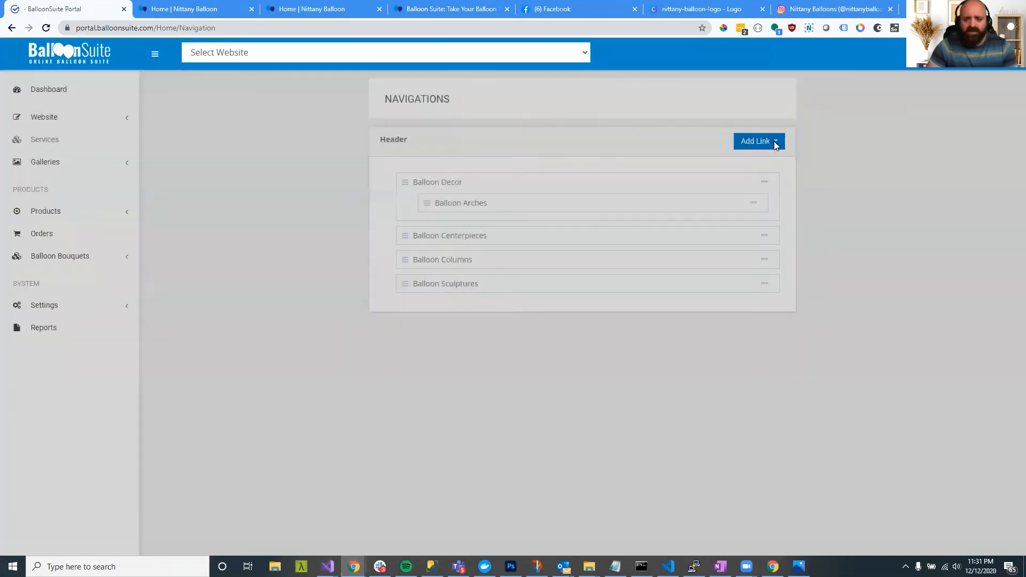
- Add a page link for Balloon Twisting to the header navigation
click(774, 142)
click(753, 164)
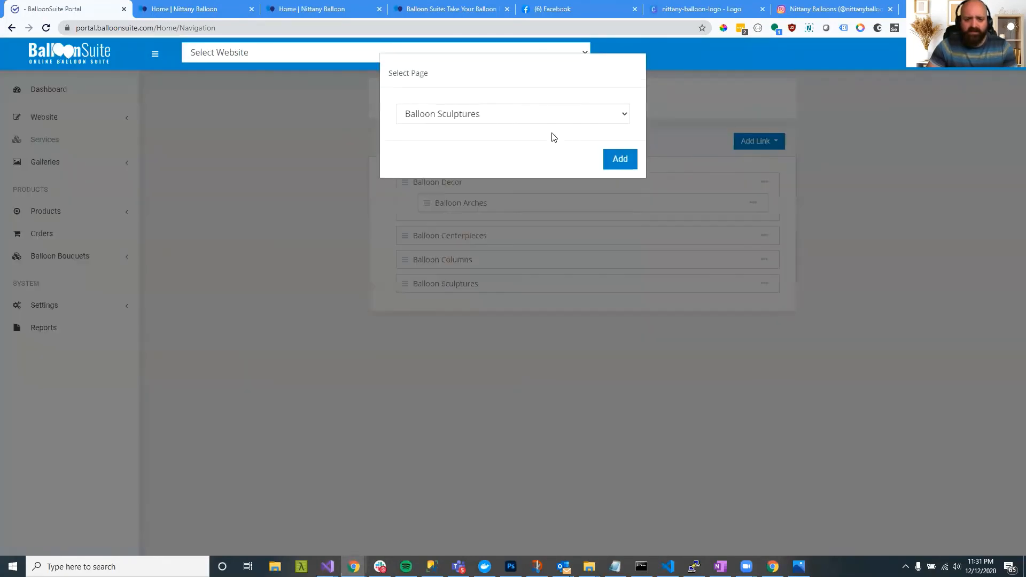
click(495, 117)
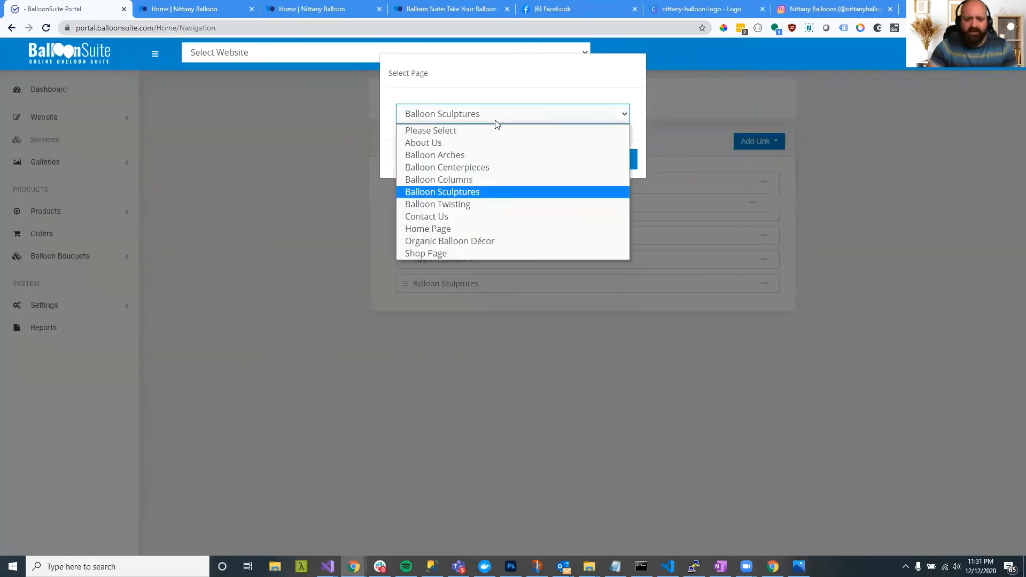
click(464, 204)
click(620, 160)
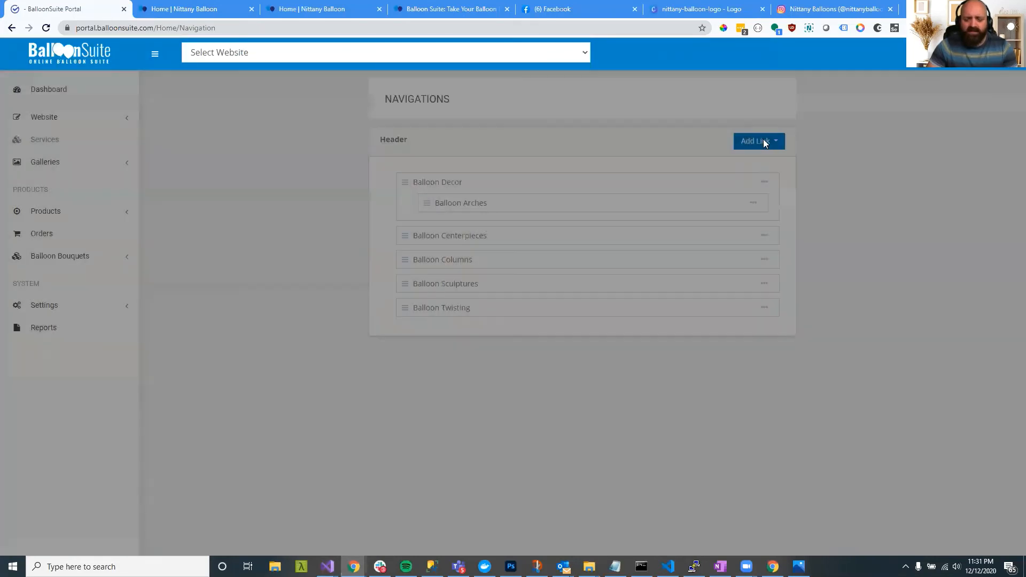
- Add a page link for Contact Us to the header navigation
click(763, 140)
click(763, 162)
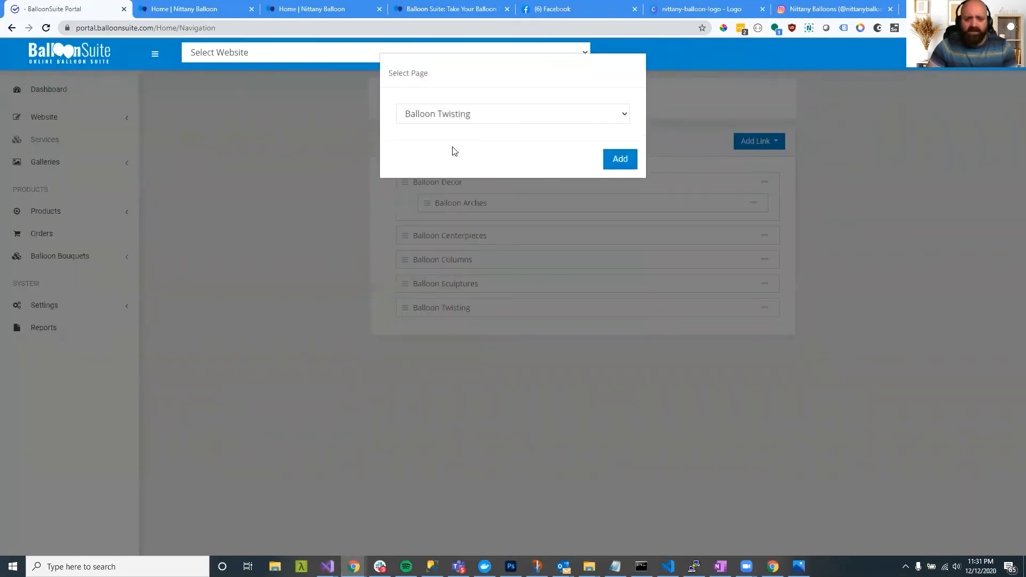
click(437, 120)
click(434, 215)
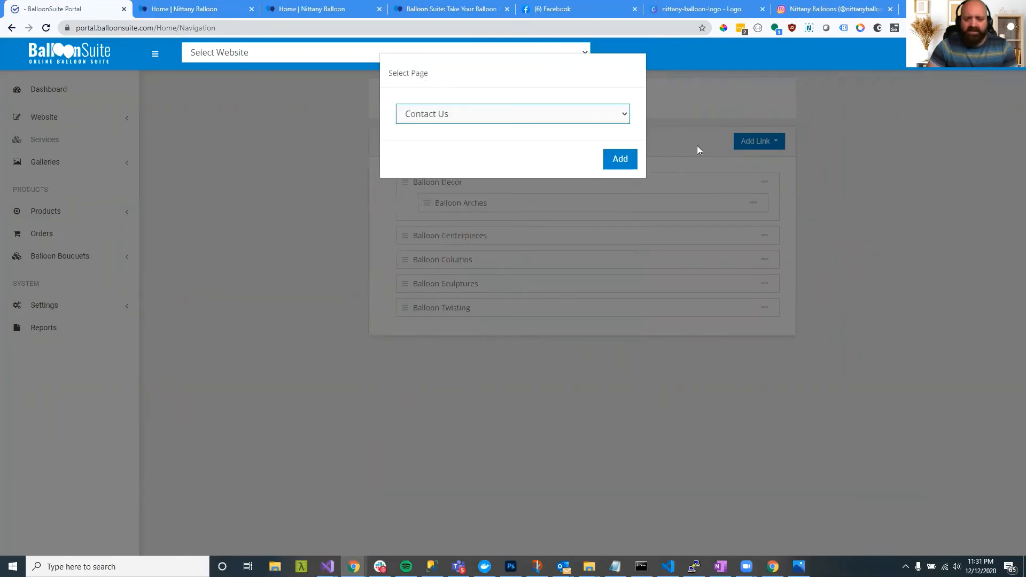
click(614, 158)
- Add a page link for Organic Balloon Décor to the header navigation
click(740, 142)
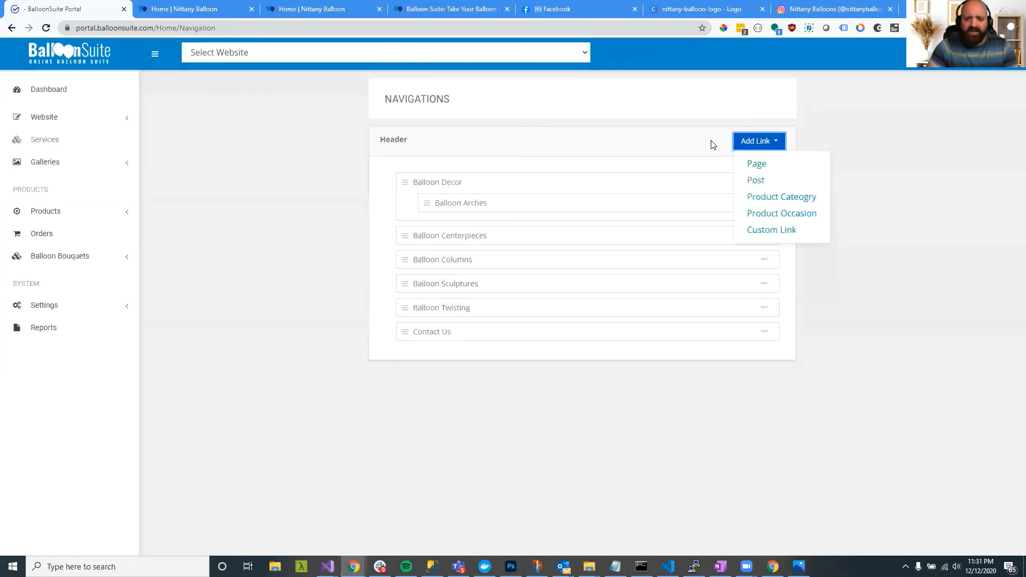
click(750, 164)
click(495, 115)
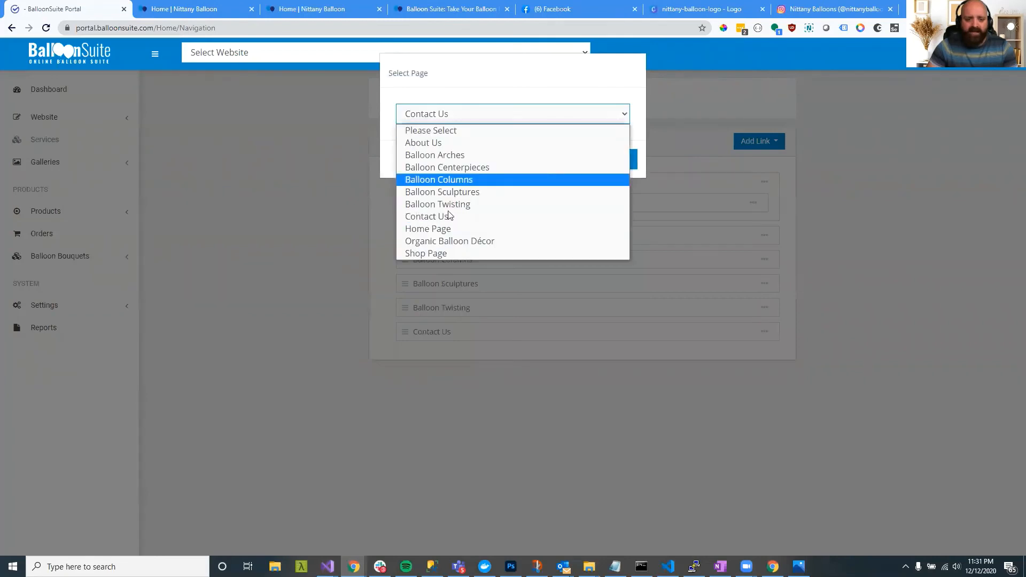
click(449, 241)
click(619, 159)
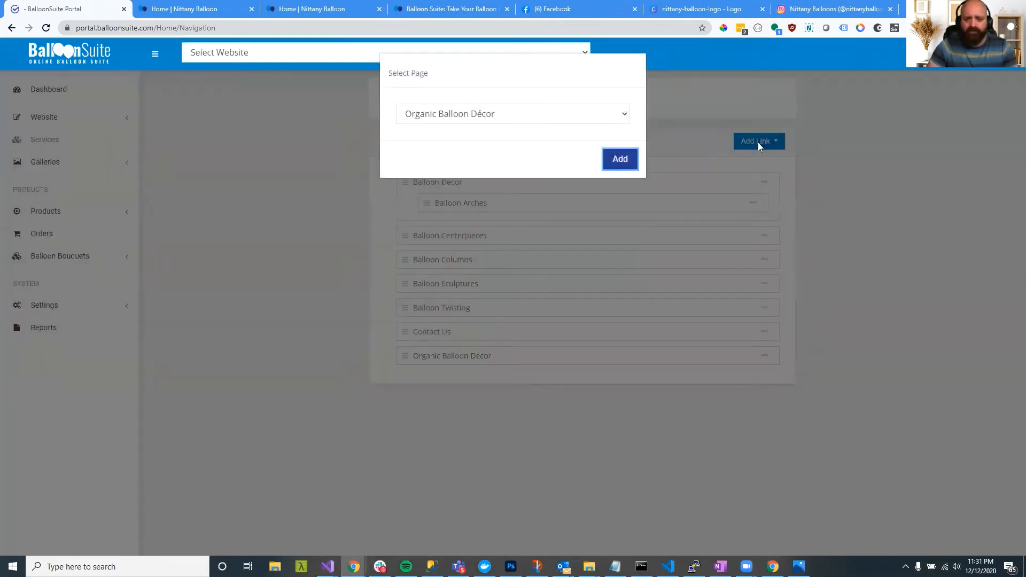
- Add a page link for About Us to the header navigation
click(758, 142)
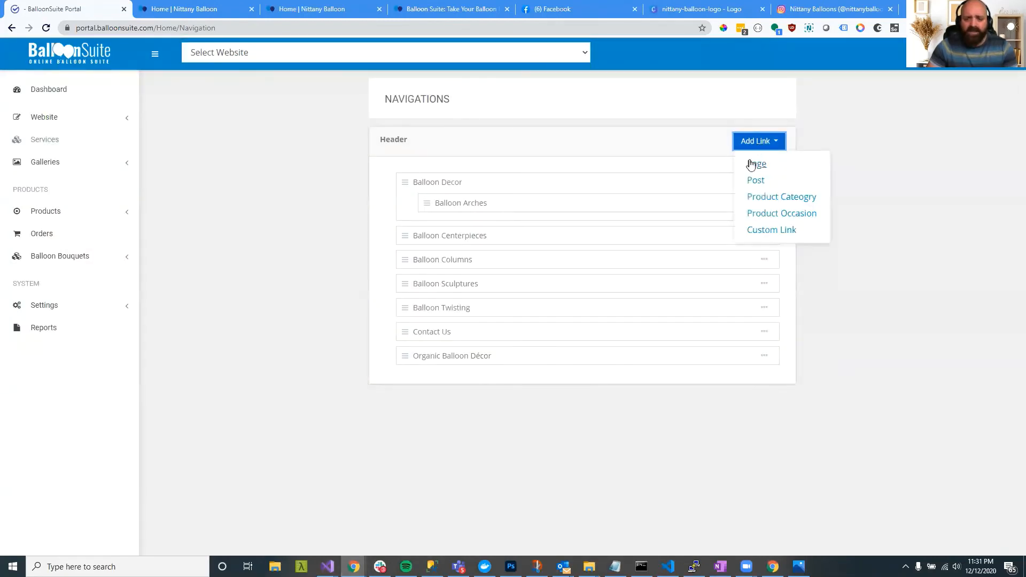
click(750, 165)
click(539, 115)
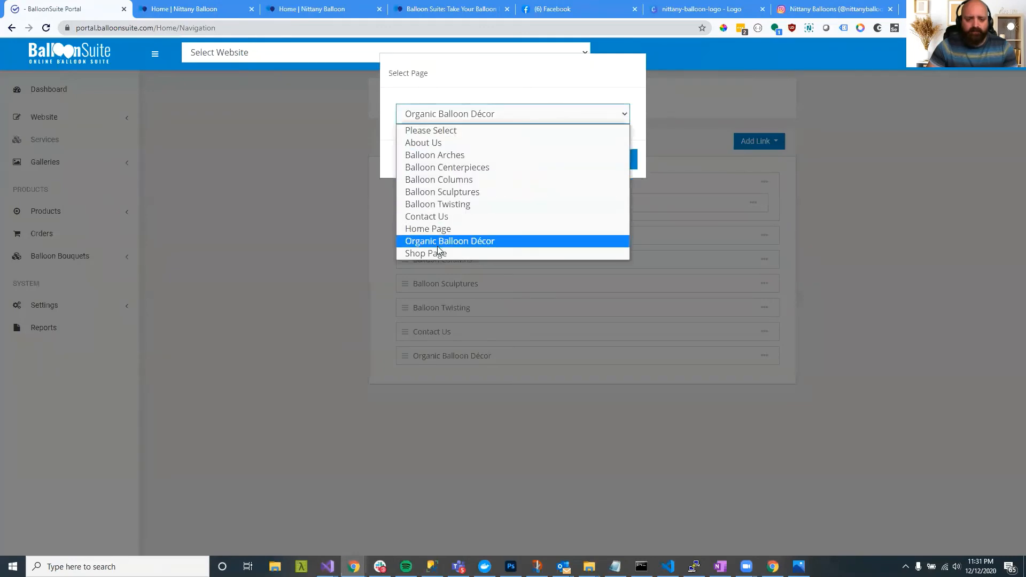
click(447, 143)
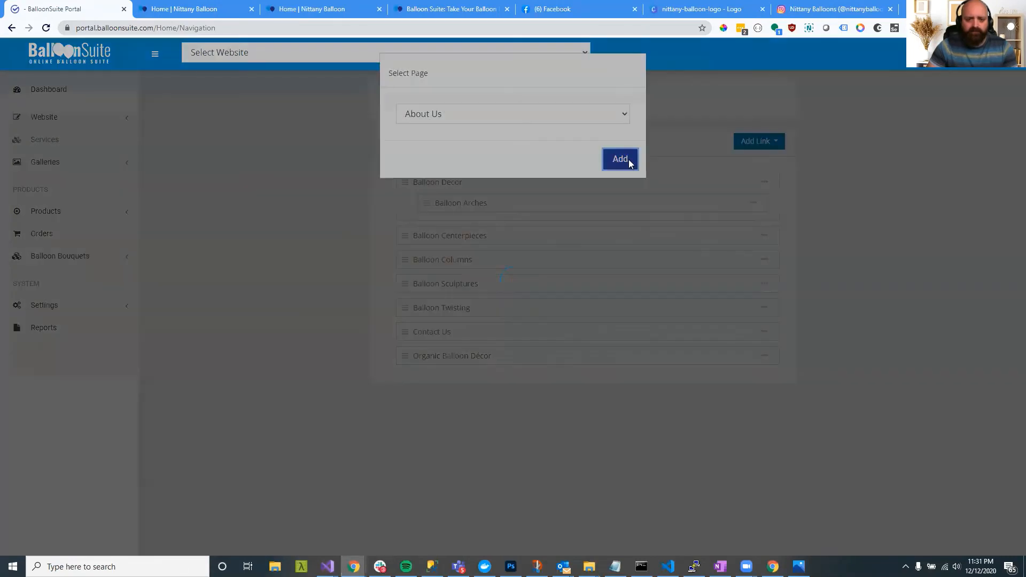
click(633, 160)
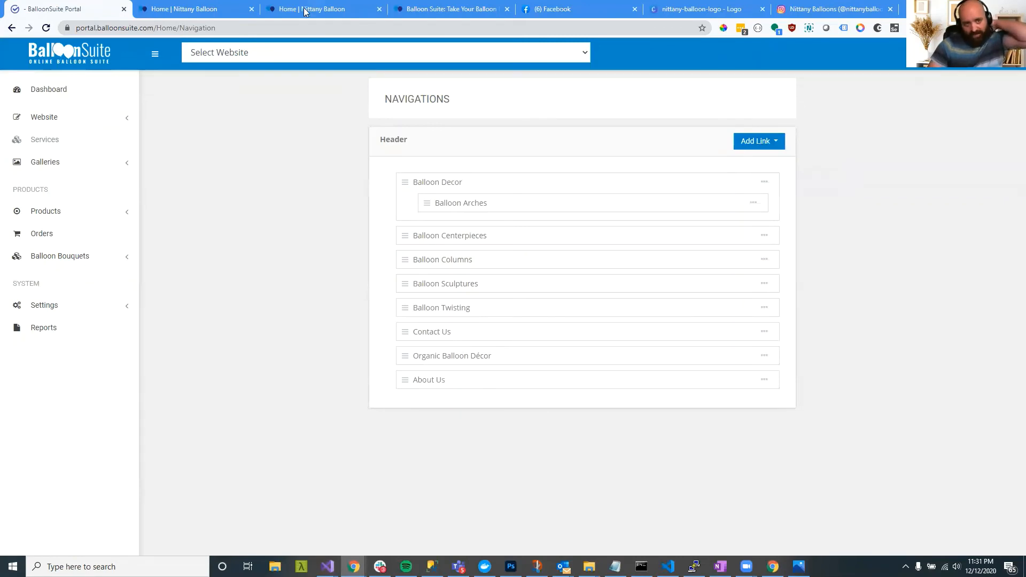
- Compare the site preview's header with the link list on the portal's navigation page
click(191, 5)
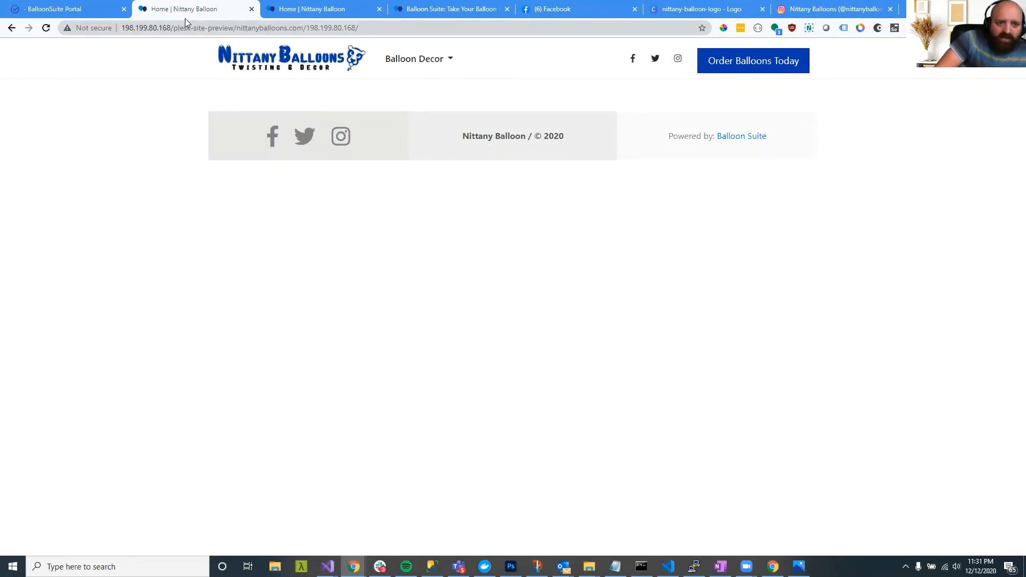
click(95, 9)
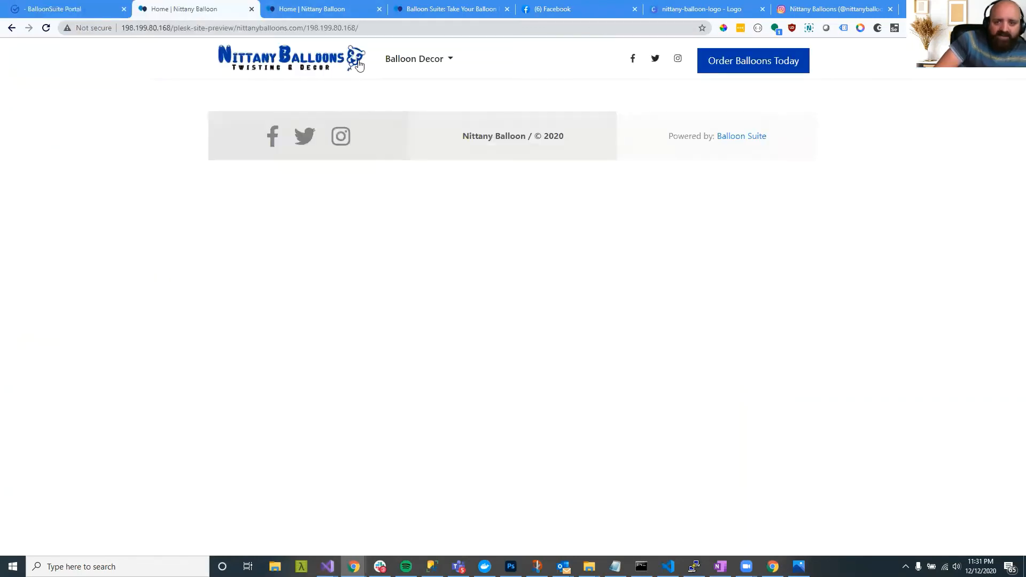
click(227, 9)
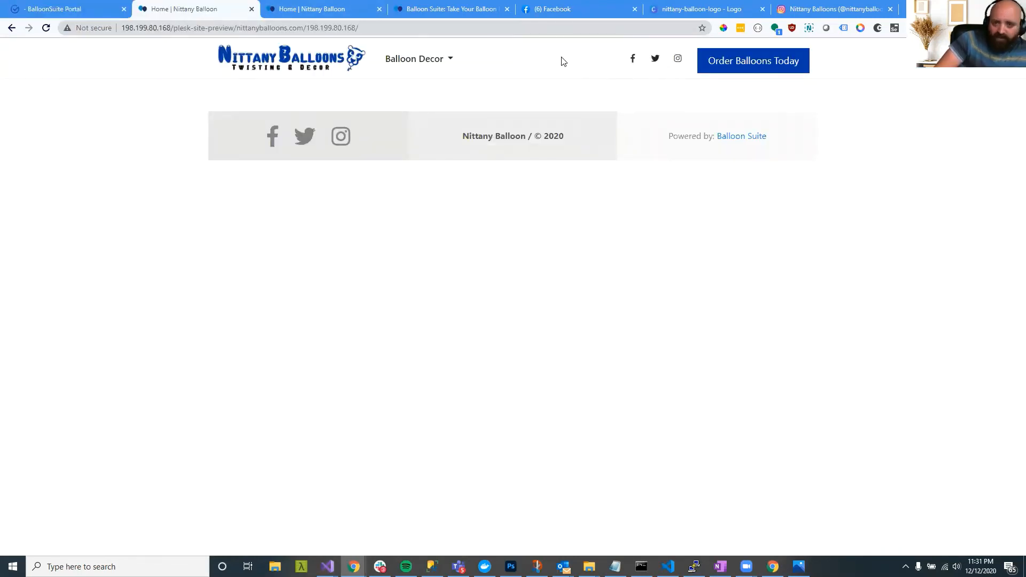
- Reorder the portal's header navigation so About Us is the first link and Contact Us the last
click(85, 7)
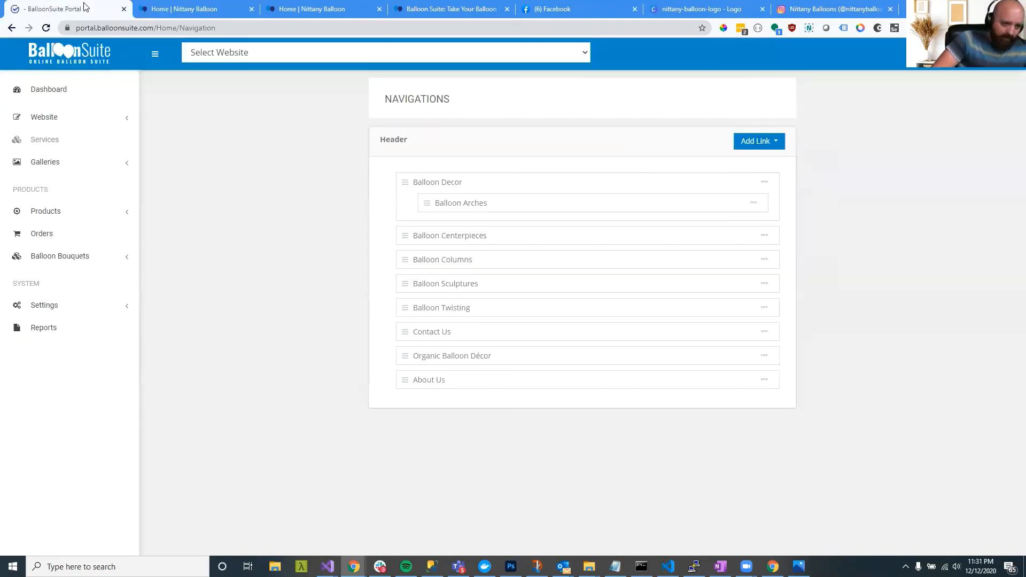
drag(405, 378, 406, 169)
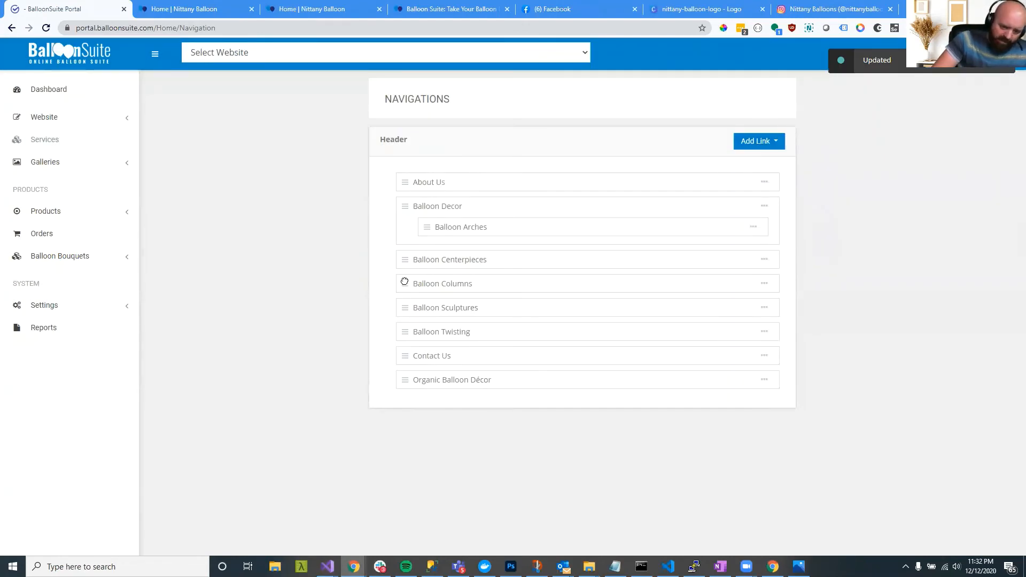
drag(405, 356, 410, 380)
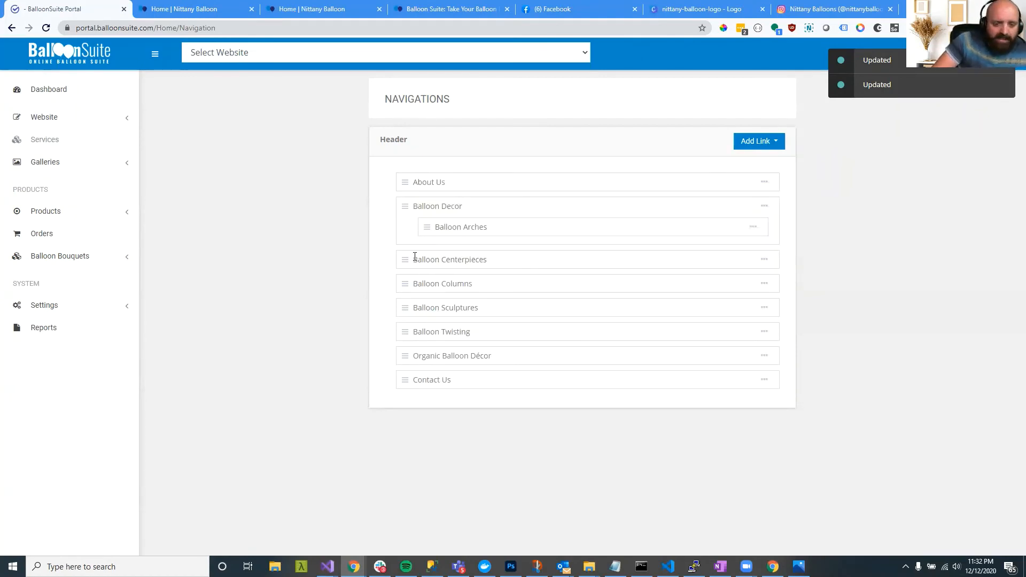
- Nest the Balloon Centerpieces, Balloon Columns, Balloon Sculptures and Organic Balloon Décor links under Balloon Decor
drag(404, 260, 428, 246)
drag(401, 288, 441, 267)
drag(406, 311, 437, 290)
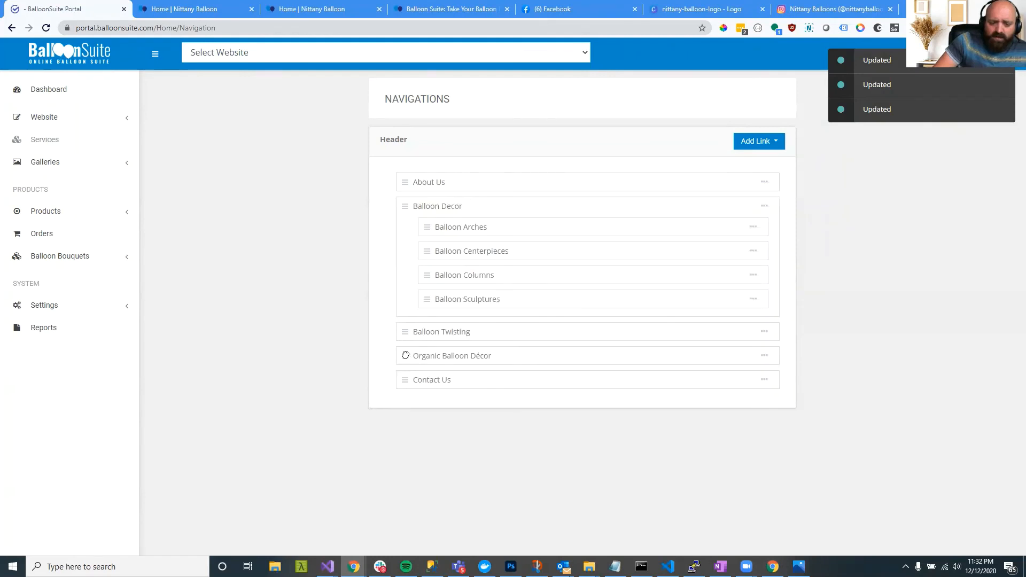
drag(405, 355, 428, 320)
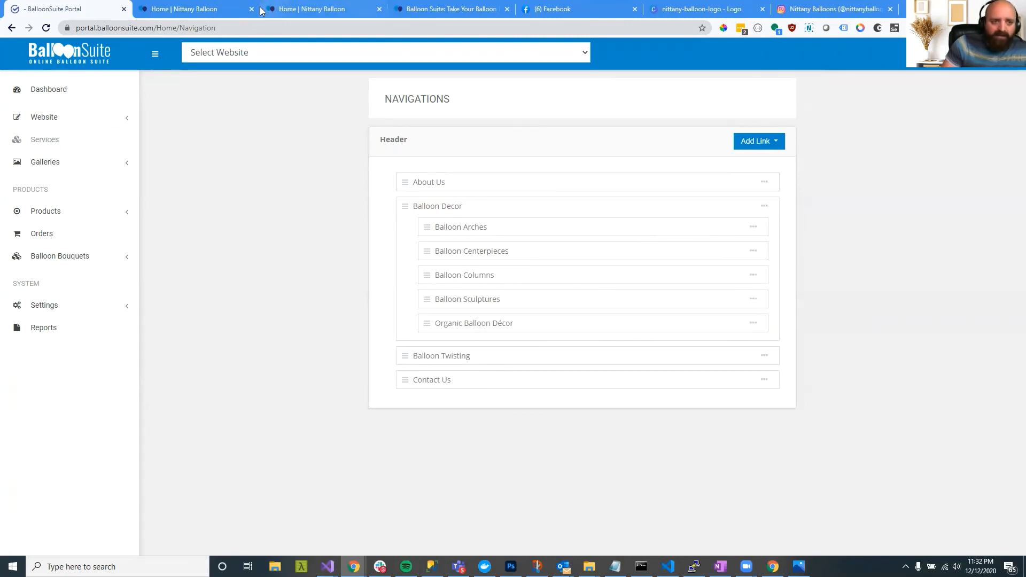
- Reload the home page in the site preview and check the rearranged header navigation
click(211, 9)
click(274, 62)
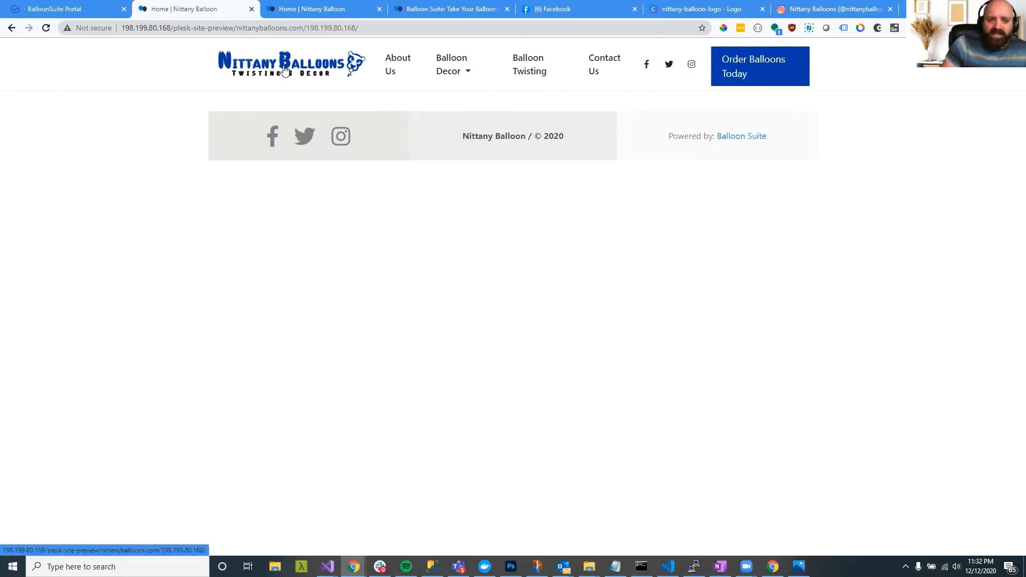
click(316, 12)
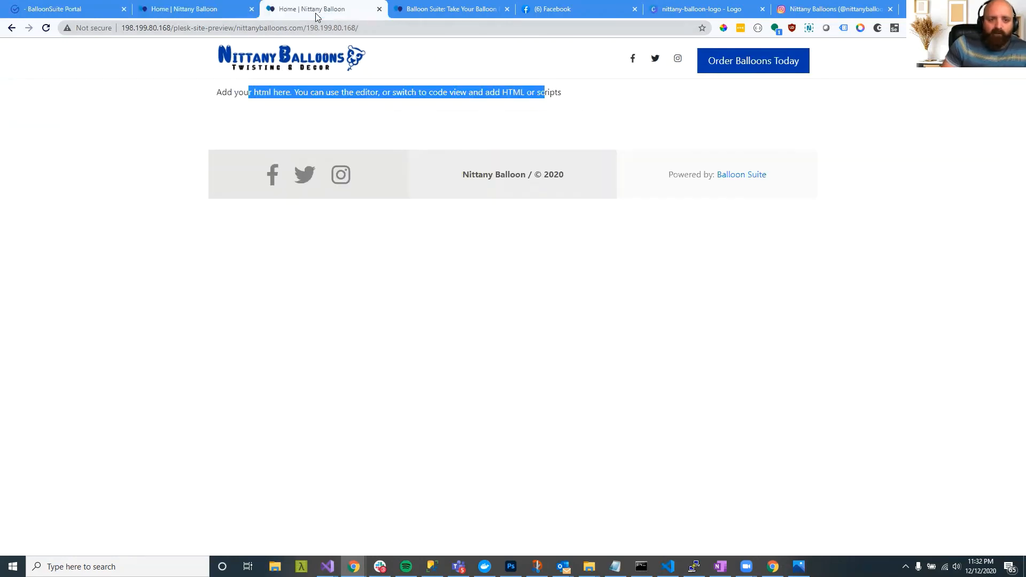
click(227, 12)
- Change the header template to Boxed in the portal's website settings and reload the site preview to check it
click(73, 9)
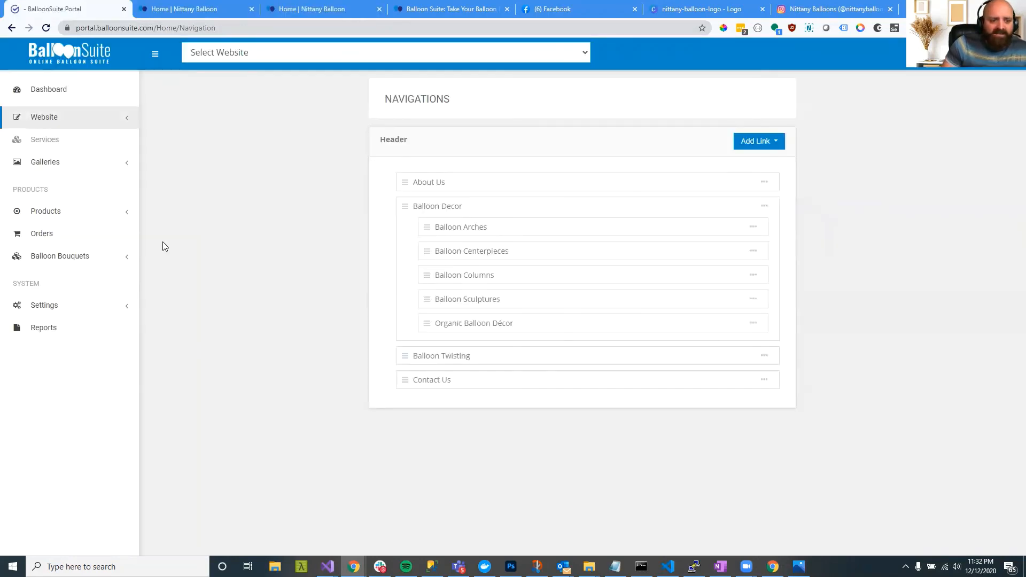
click(75, 305)
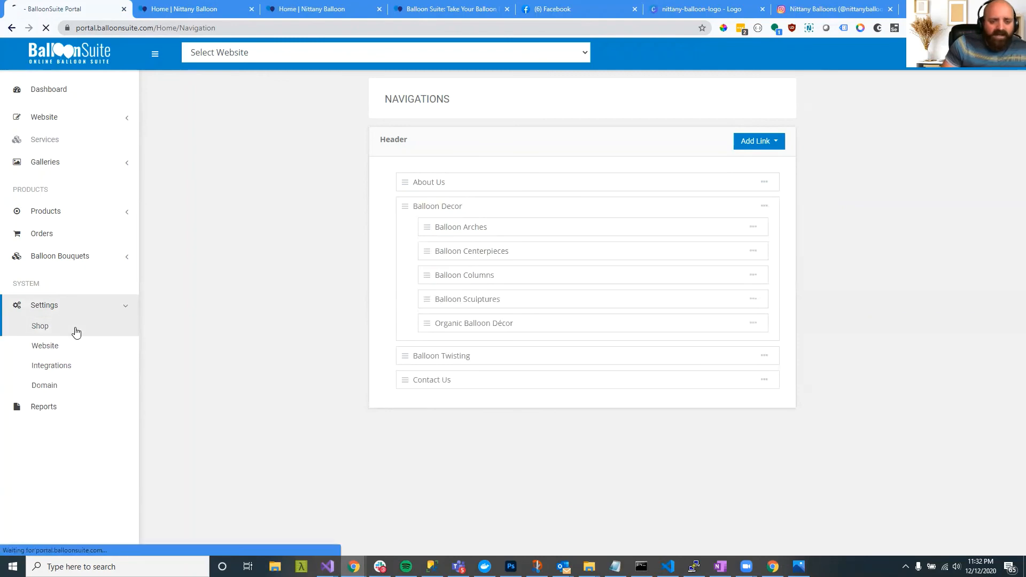
click(75, 328)
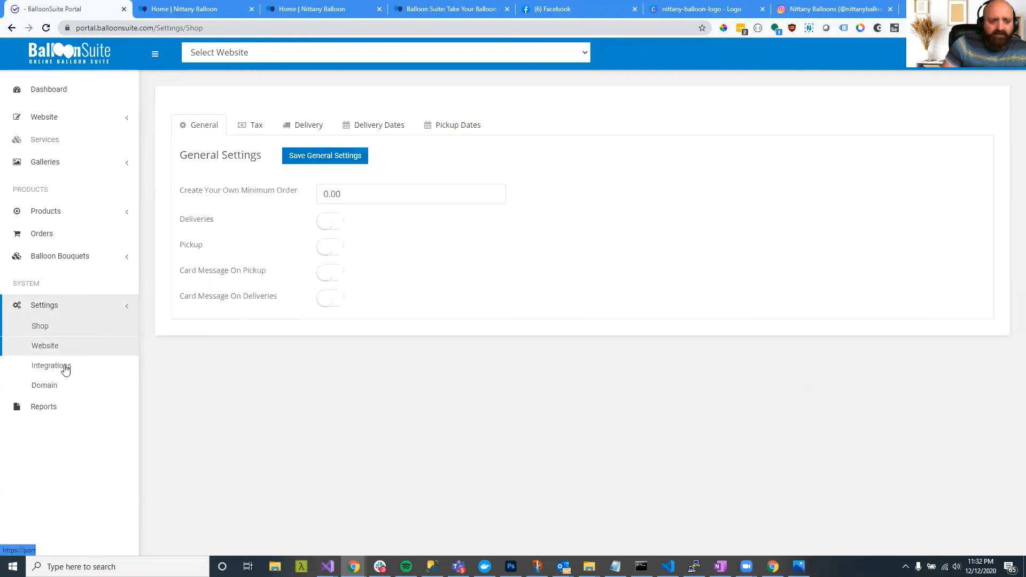
click(56, 346)
click(263, 128)
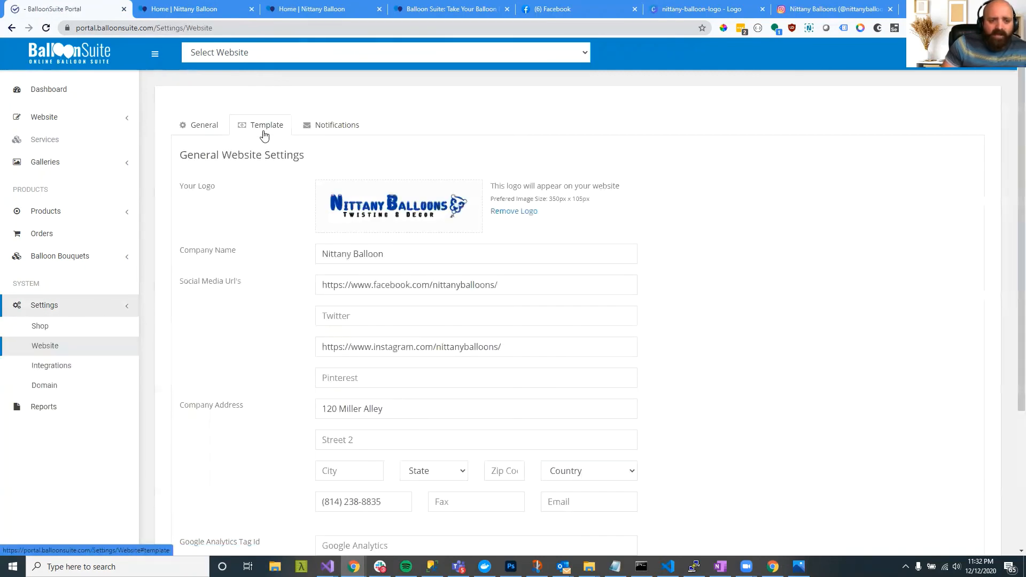
click(217, 10)
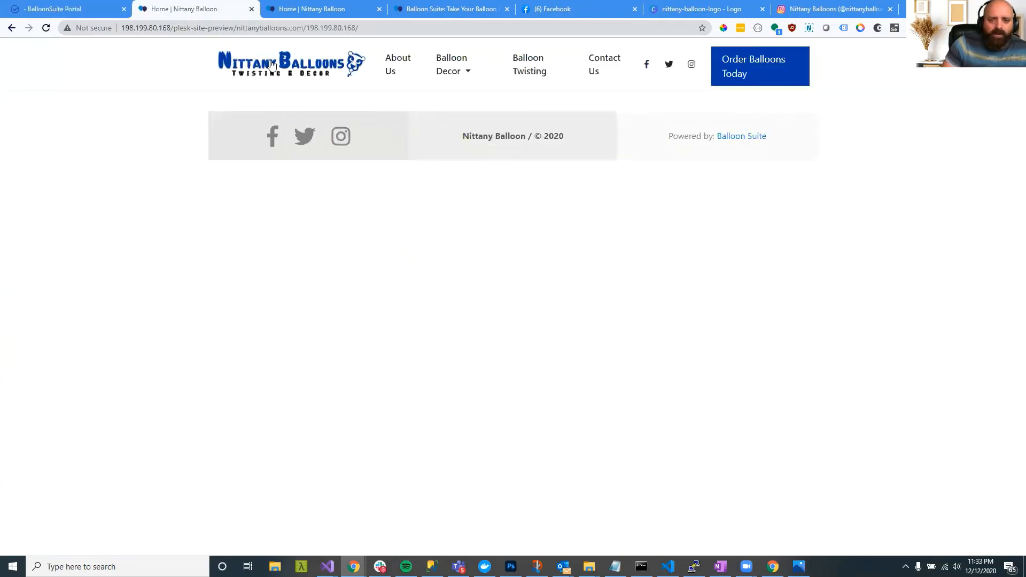
click(46, 28)
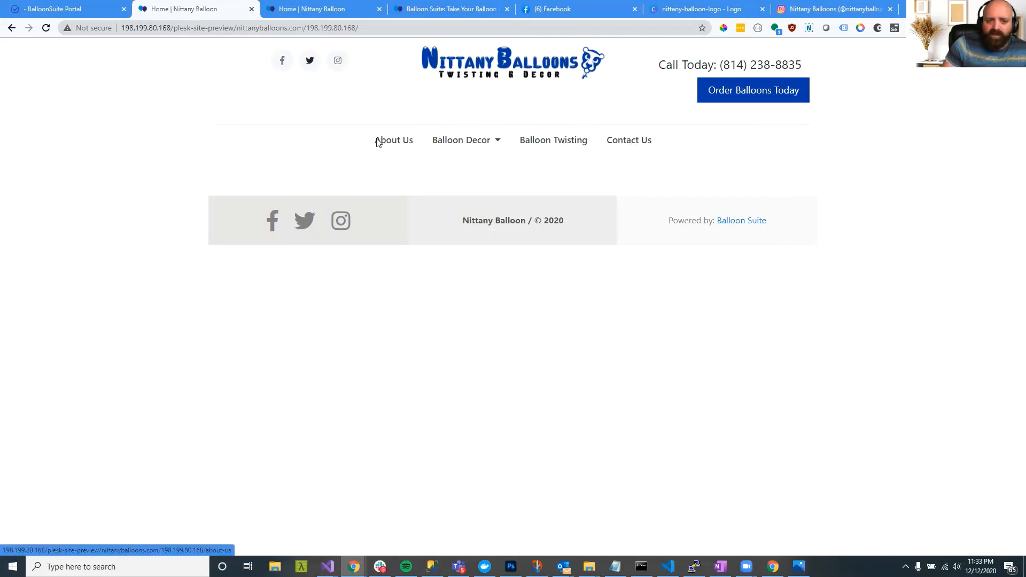
- Set the website's header template to Horizontal and reload the site preview
click(76, 6)
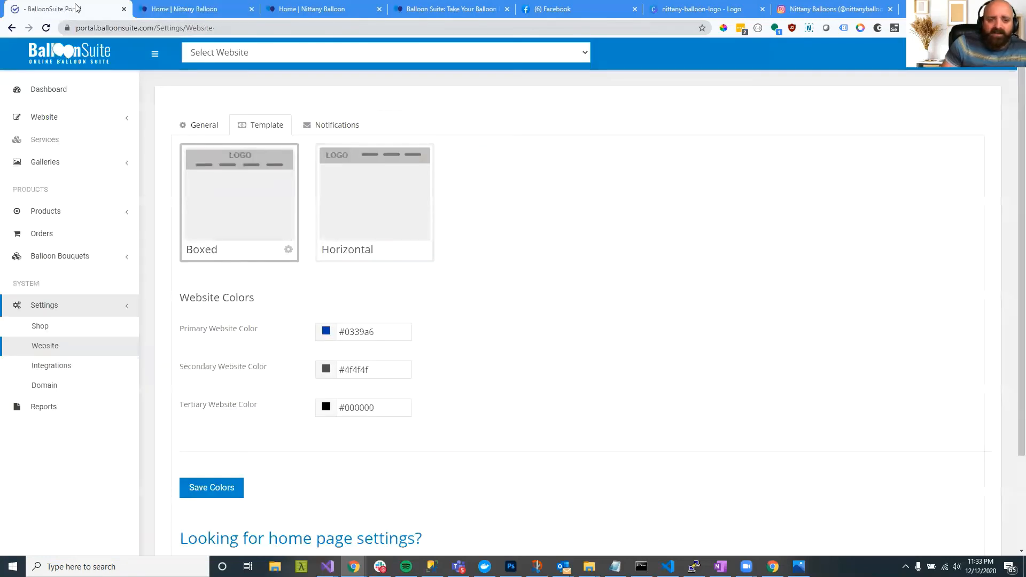
click(361, 211)
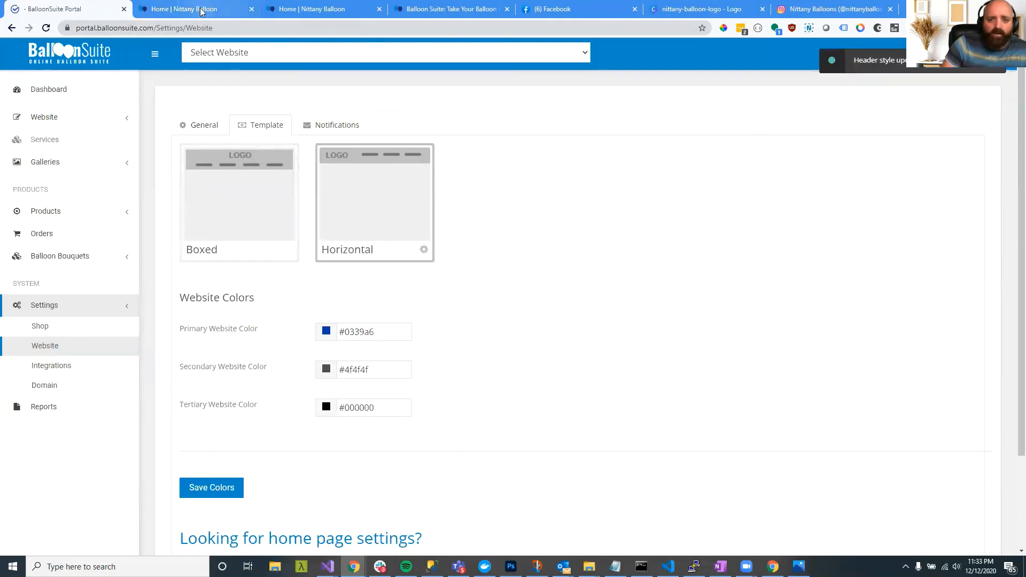
click(202, 9)
click(45, 30)
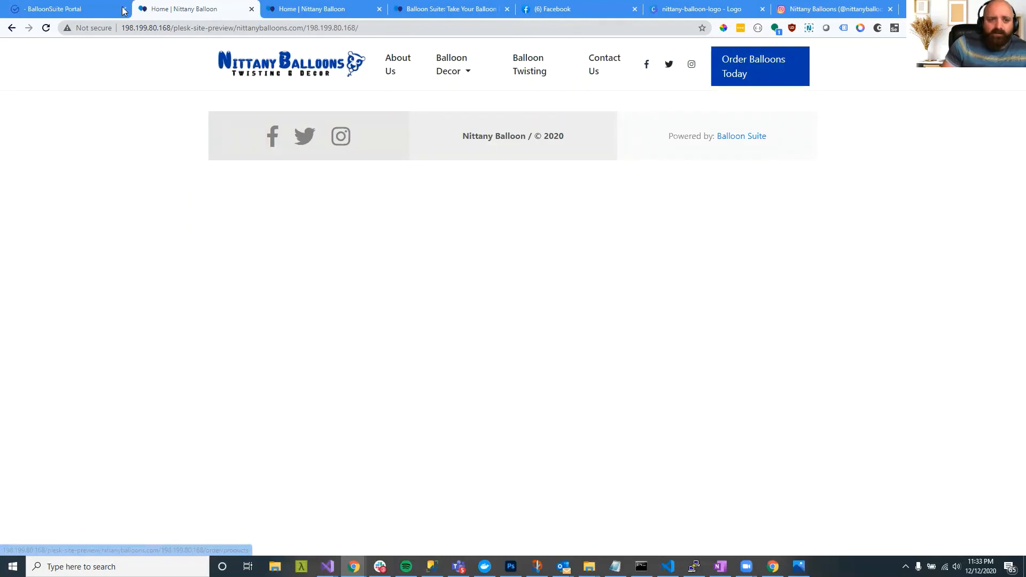
- Turn off the header order button in the Horizontal header options and save the change
click(90, 11)
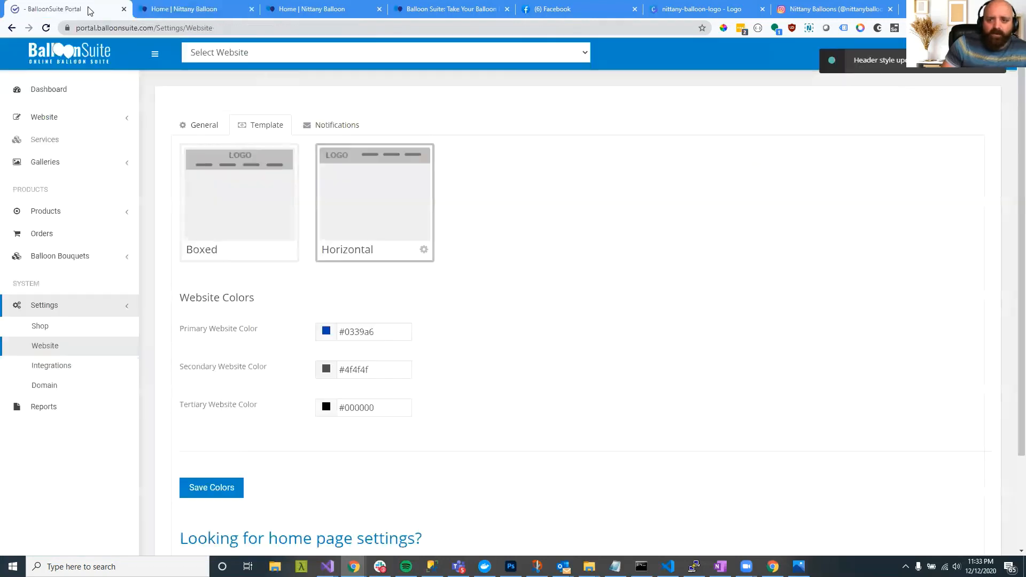
click(424, 249)
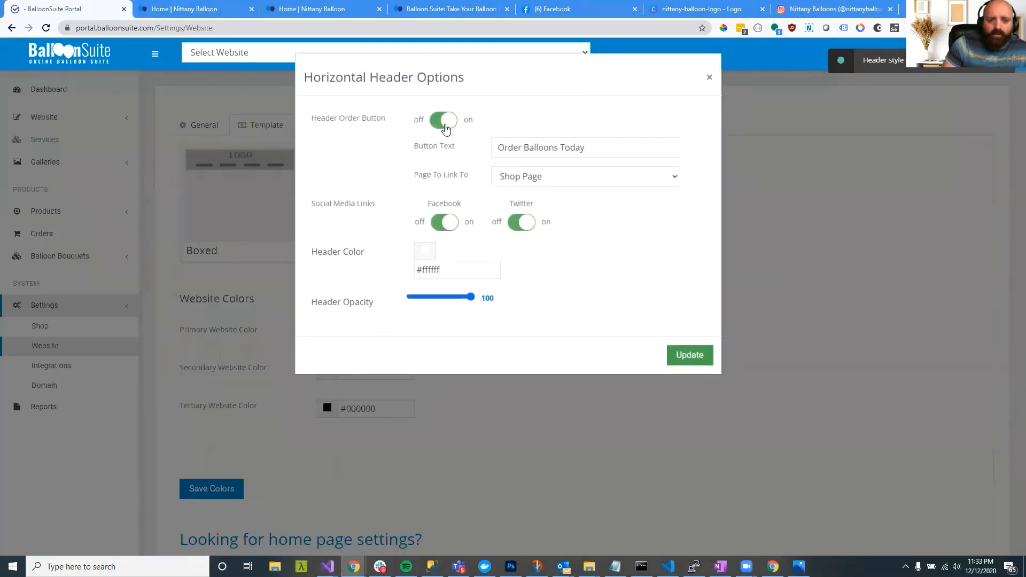
click(446, 130)
click(691, 357)
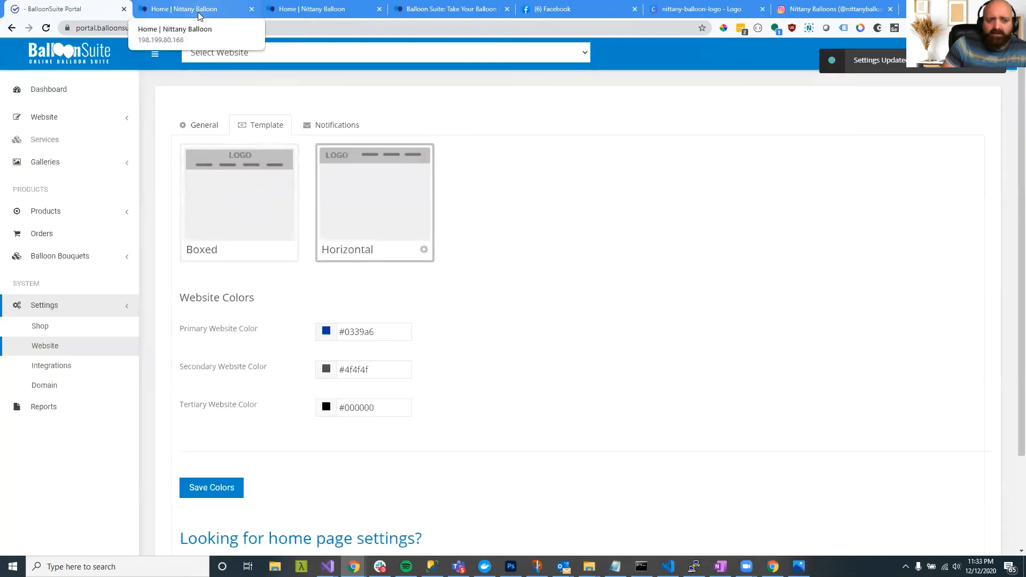
- Reload the site preview and test the Balloon Decor submenu and the Balloon Twisting, Contact Us and About Us links
click(187, 9)
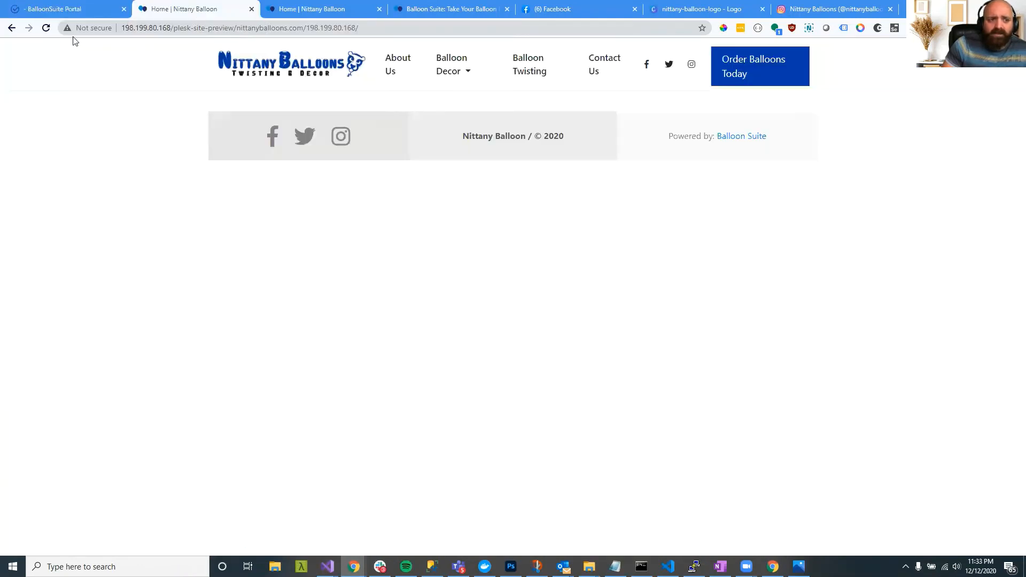
click(46, 27)
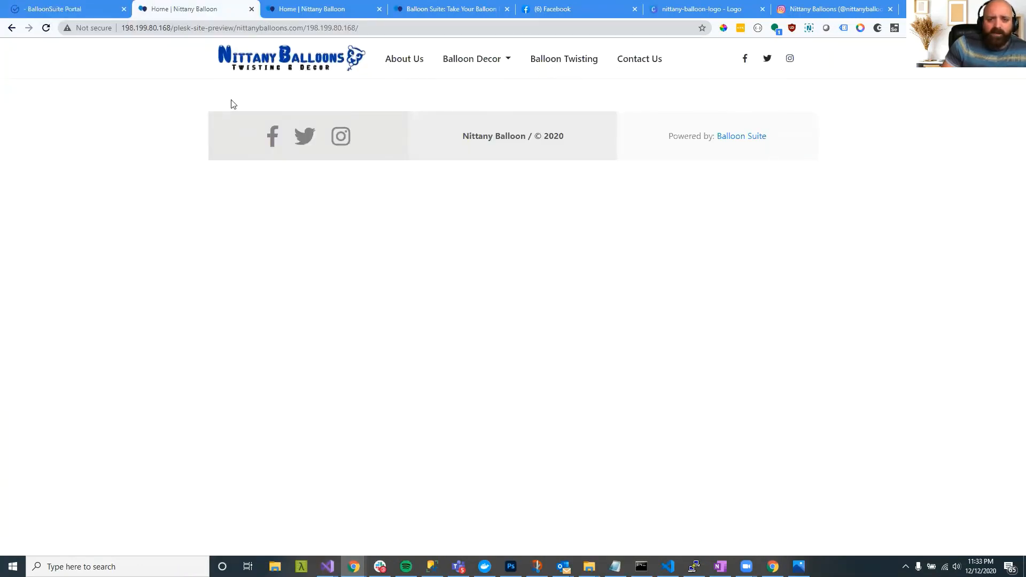
click(462, 59)
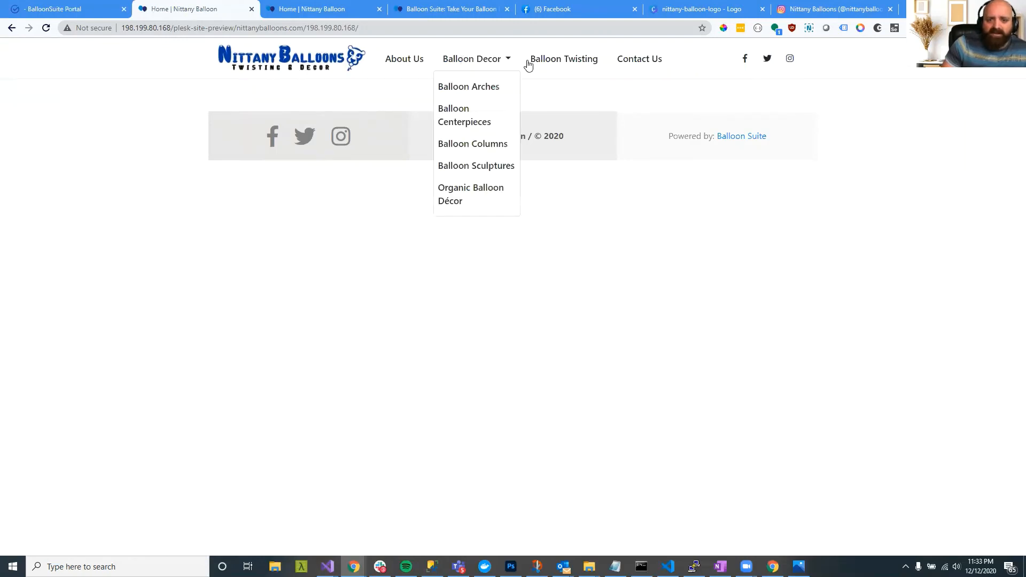
click(540, 61)
click(637, 63)
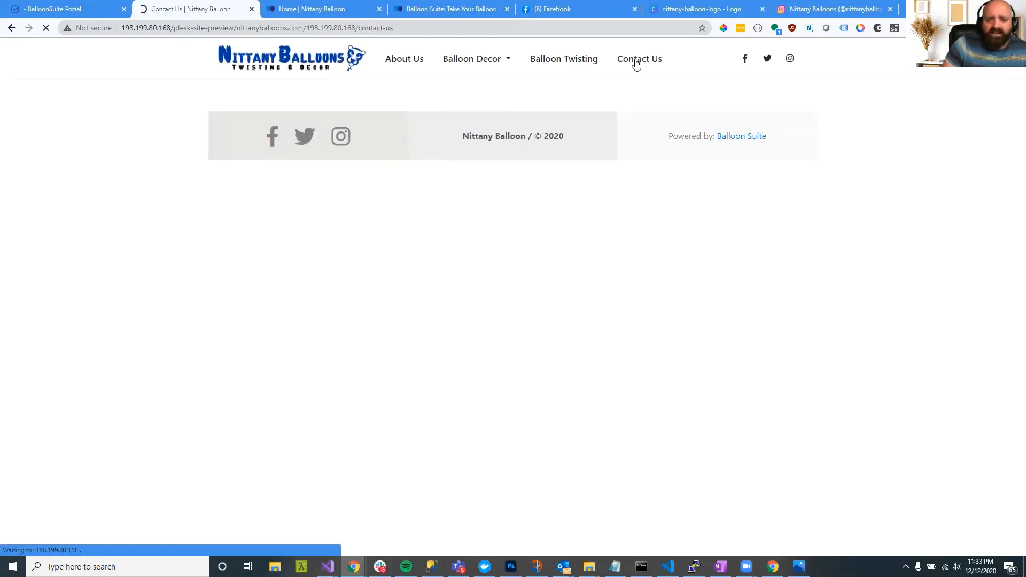
click(641, 63)
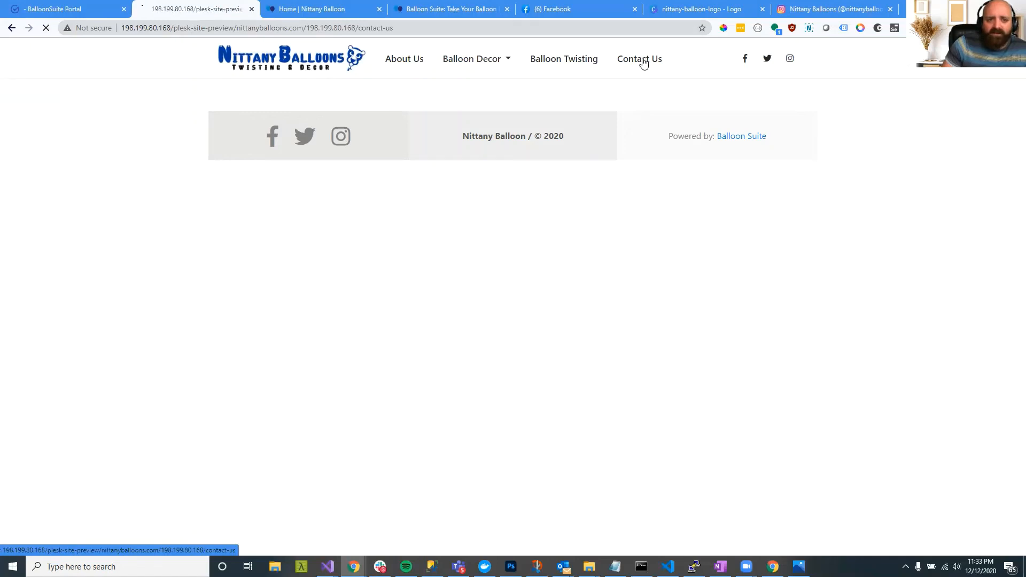
click(410, 63)
- Open the Balloon Arches page from the Balloon Decor submenu, return to the home page and open it again
click(476, 60)
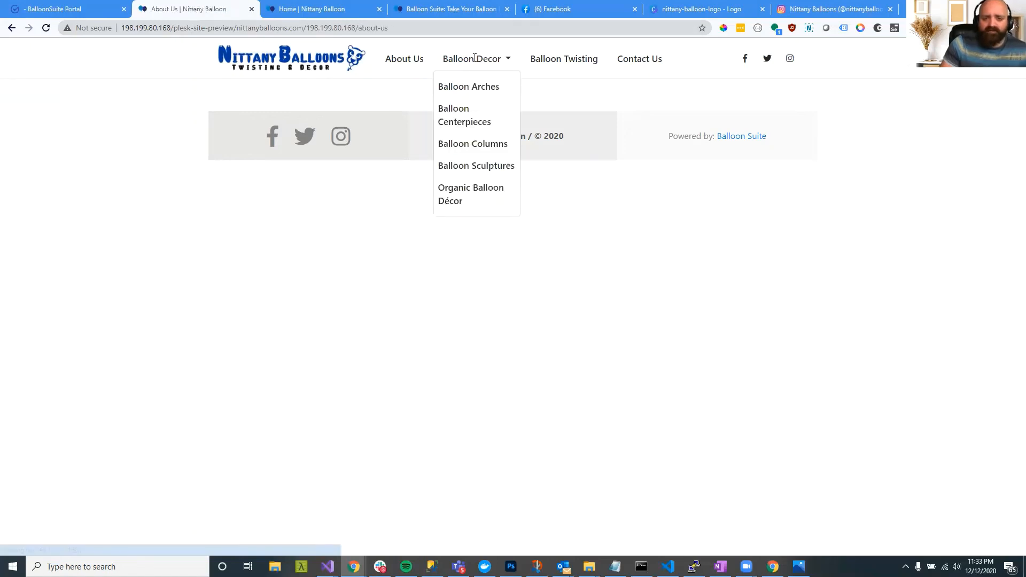
click(479, 85)
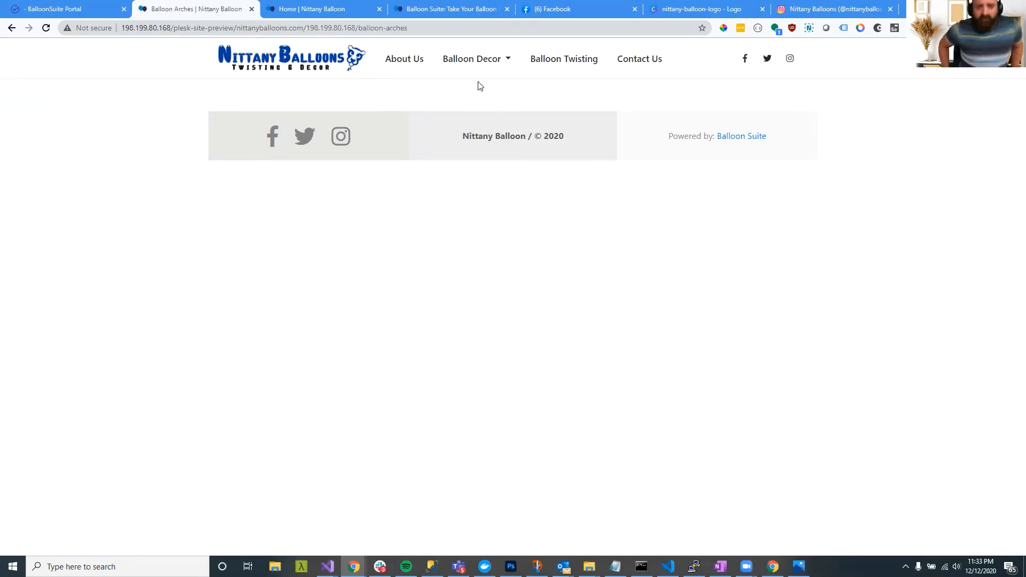
click(332, 58)
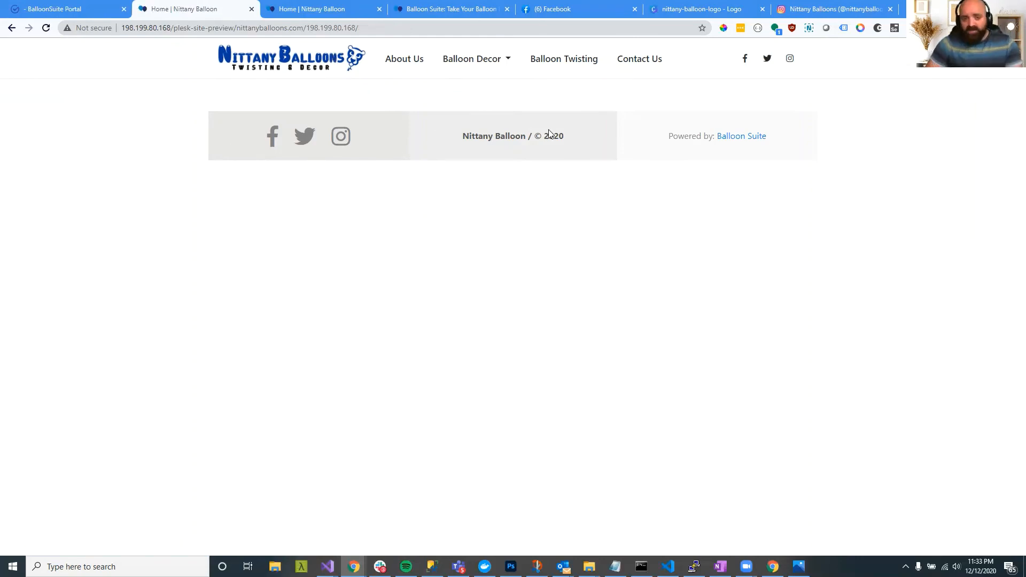
click(482, 55)
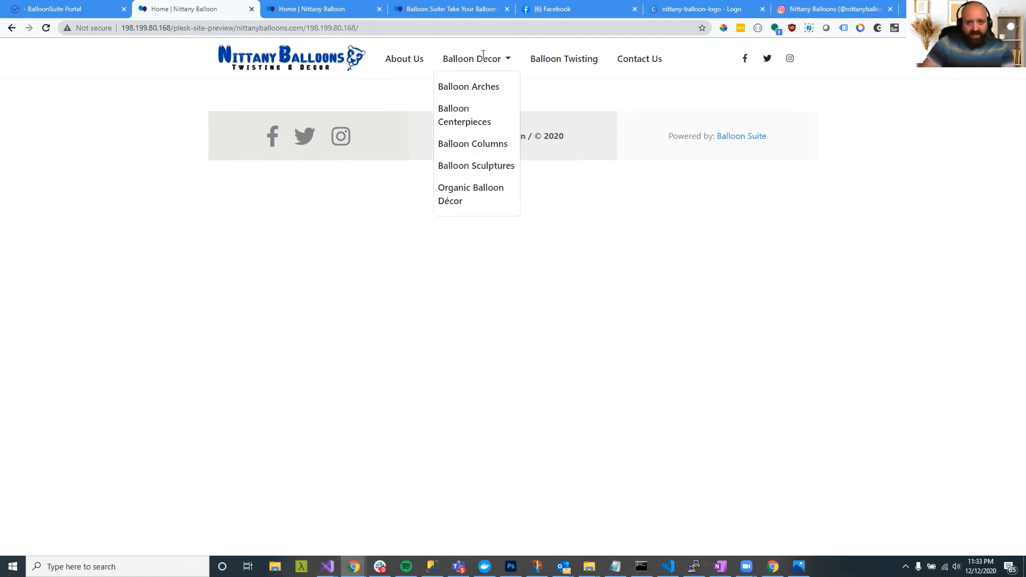
click(477, 88)
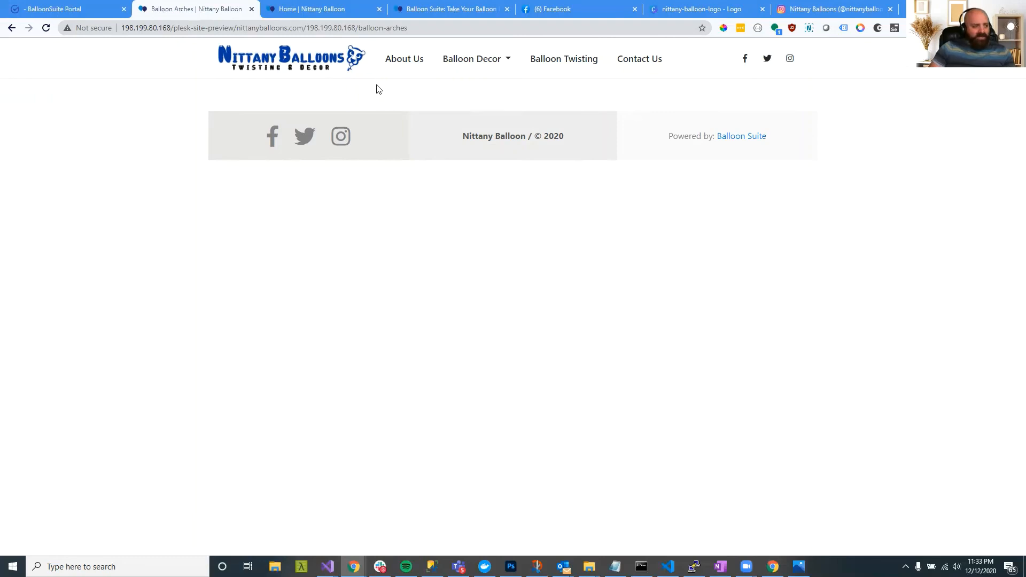